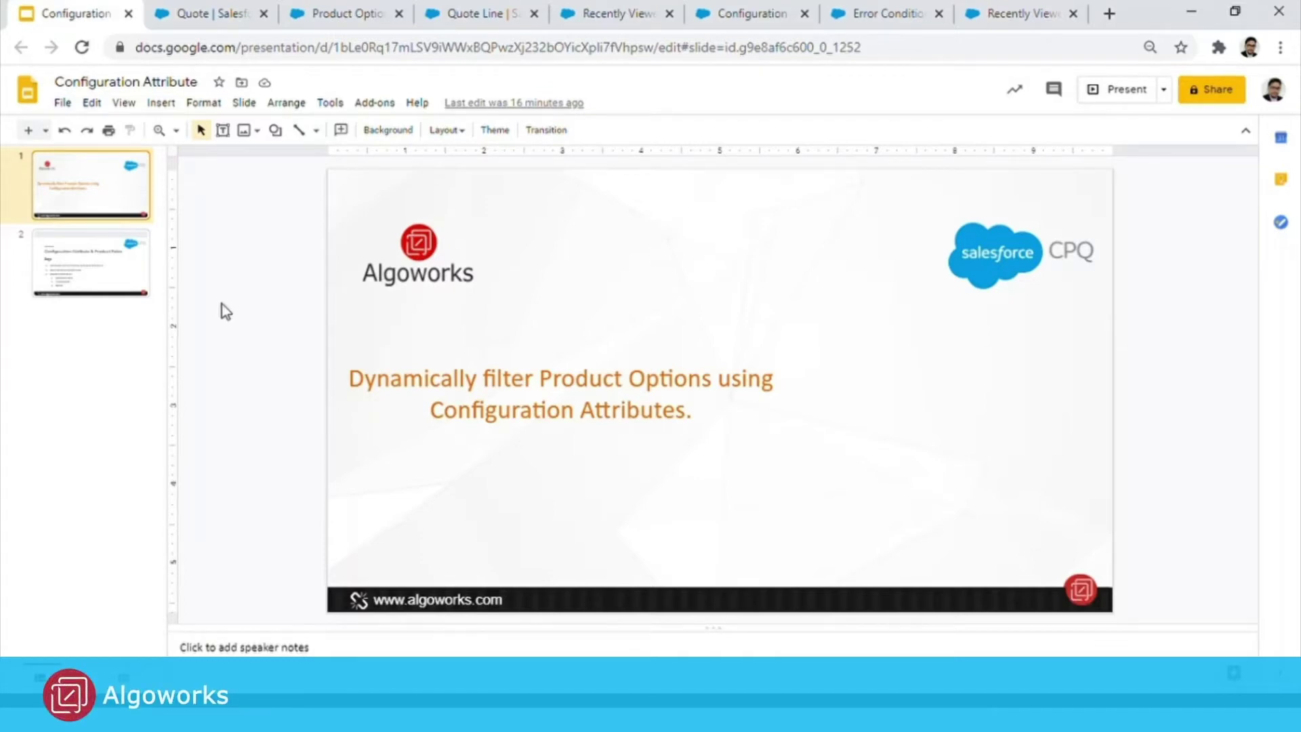
On the Salesforce quote, cancel the open product configuration and select the IT Professional Pack again to configure it.
left_click(218, 14)
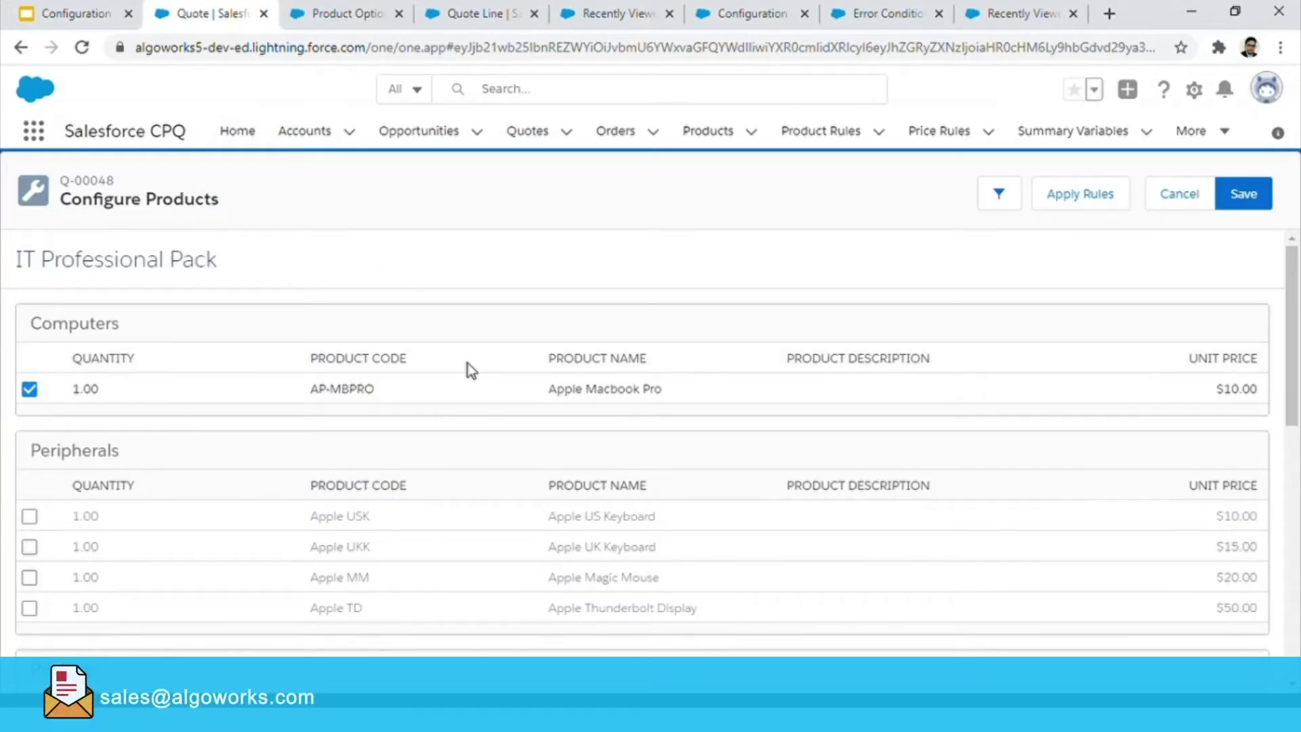
left_click(1186, 200)
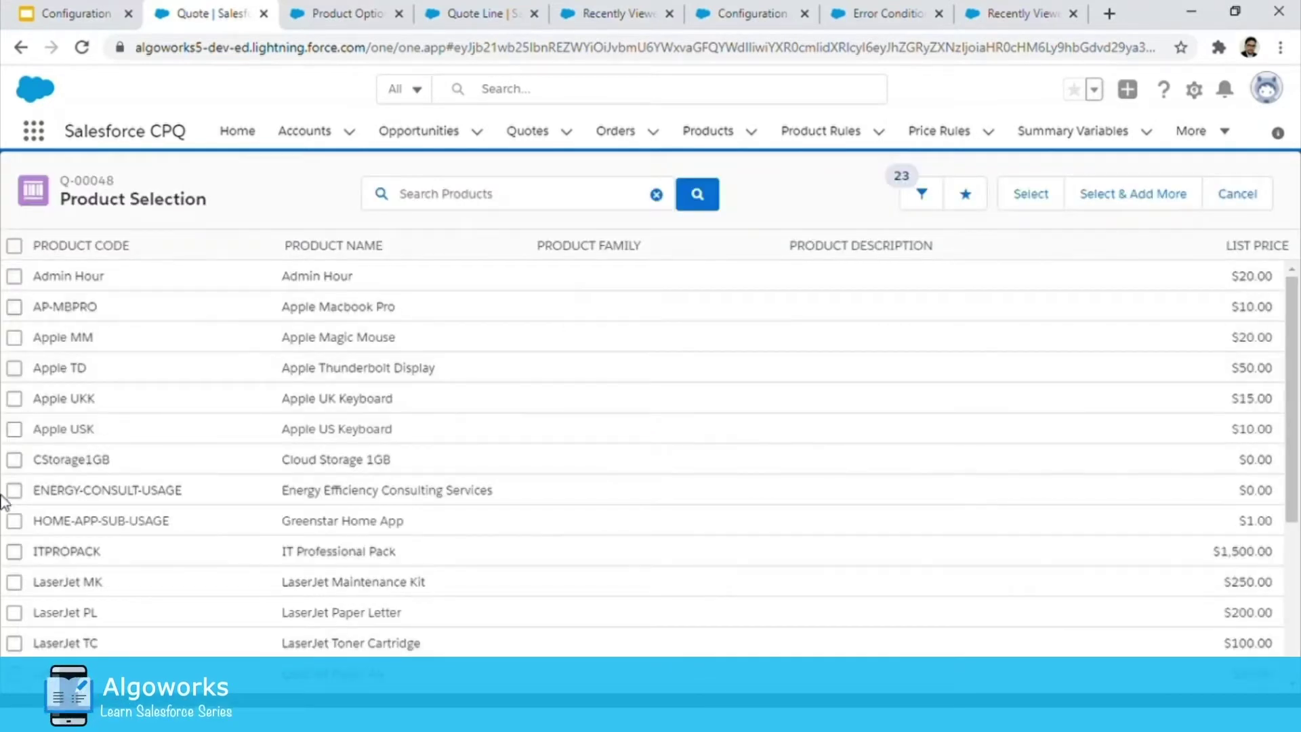
left_click(15, 551)
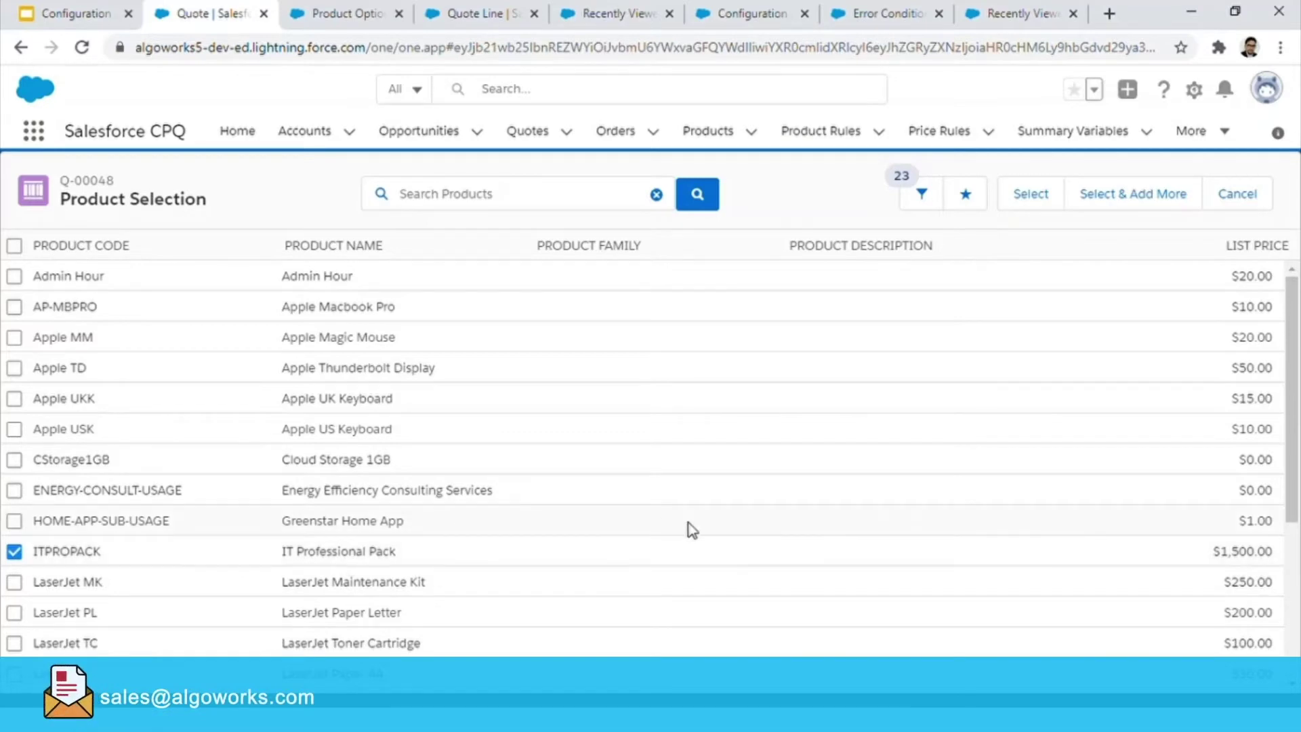
left_click(1017, 207)
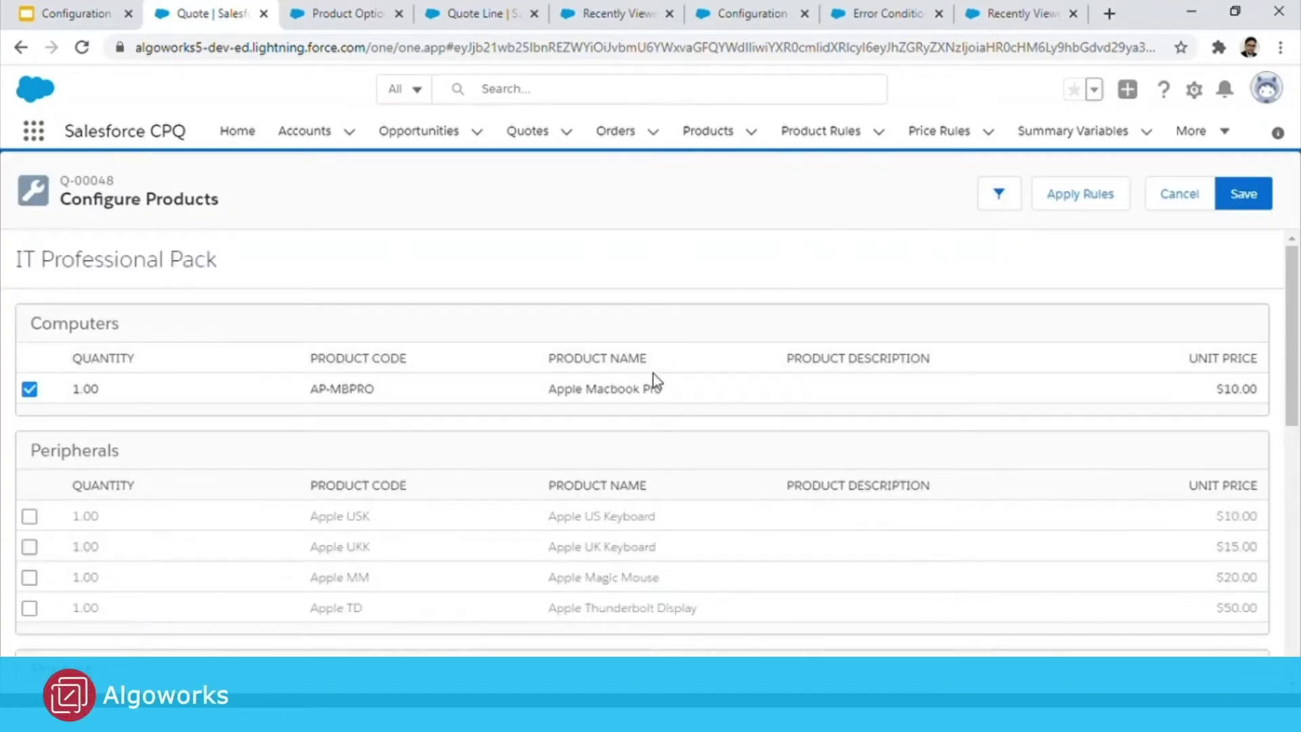
Review the pack's product options by category and the presentation slide listing the Configuration Attribute & Product Rules steps.
scroll(654, 380, "down", 2)
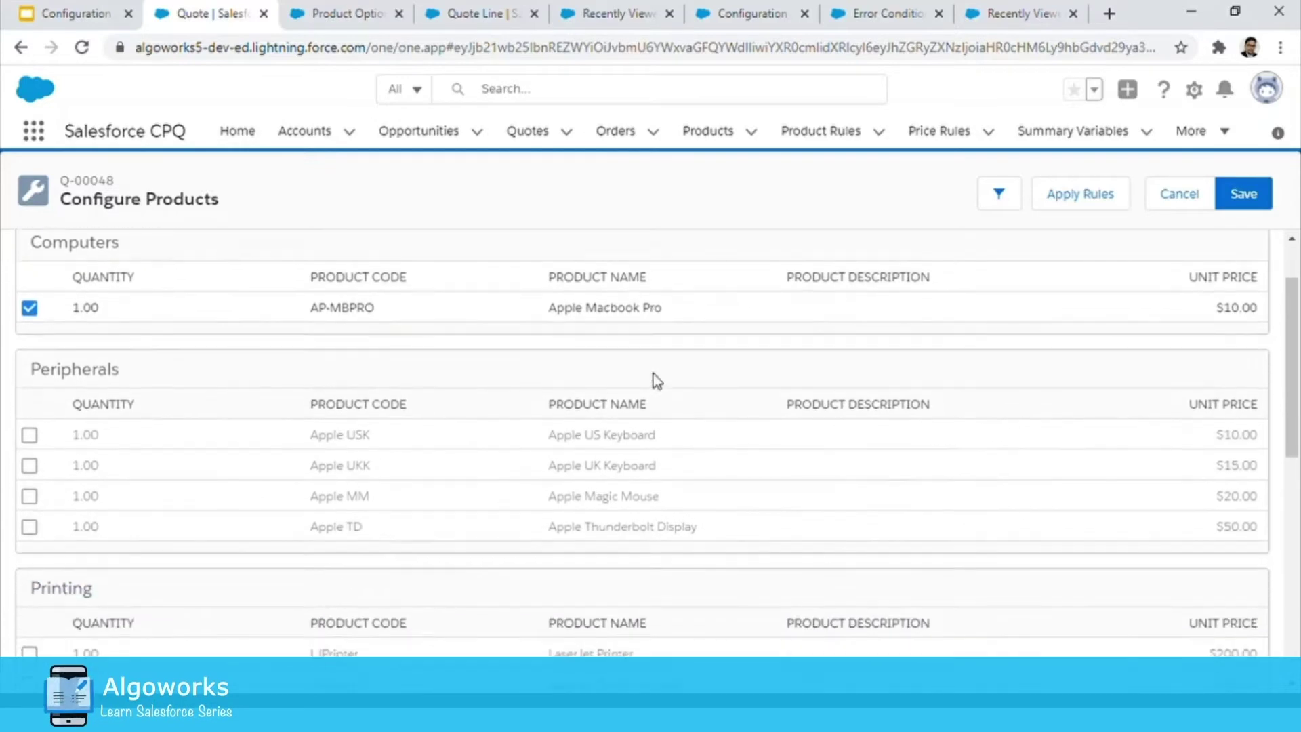
scroll(656, 381, "up", 2)
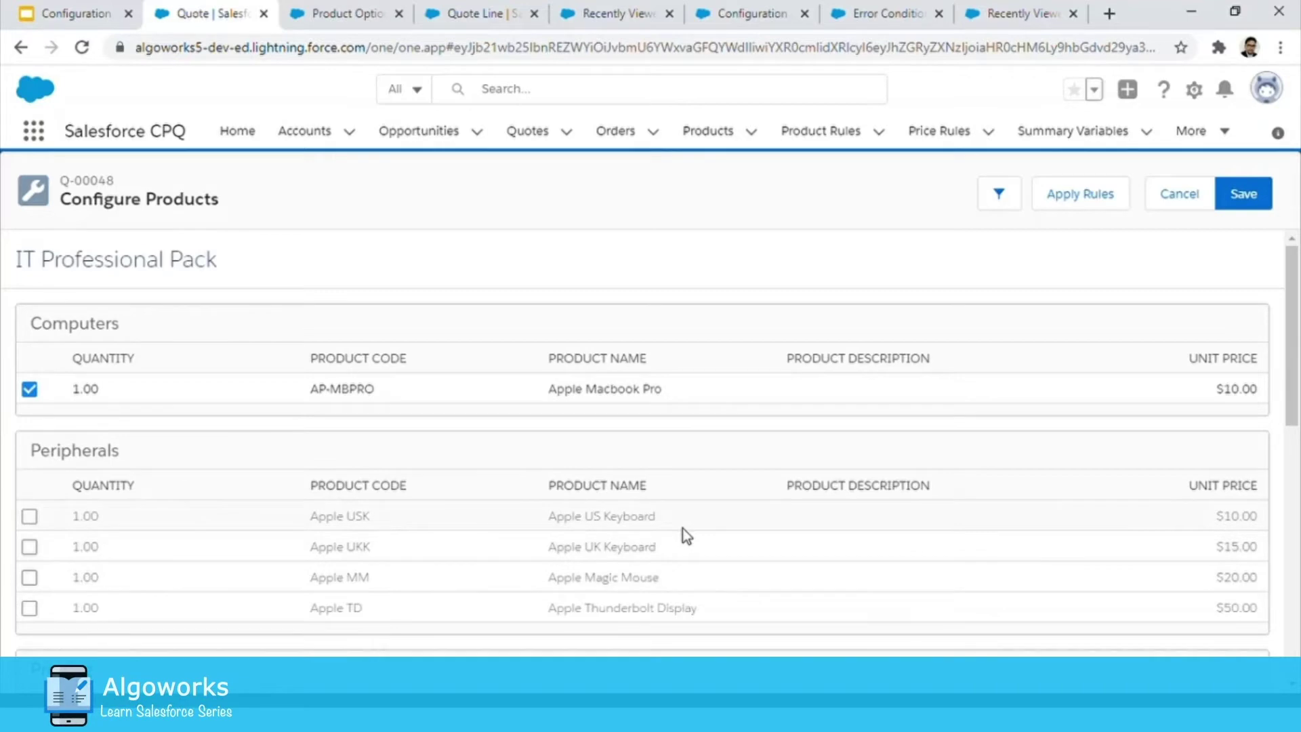
scroll(701, 547, "down", 7)
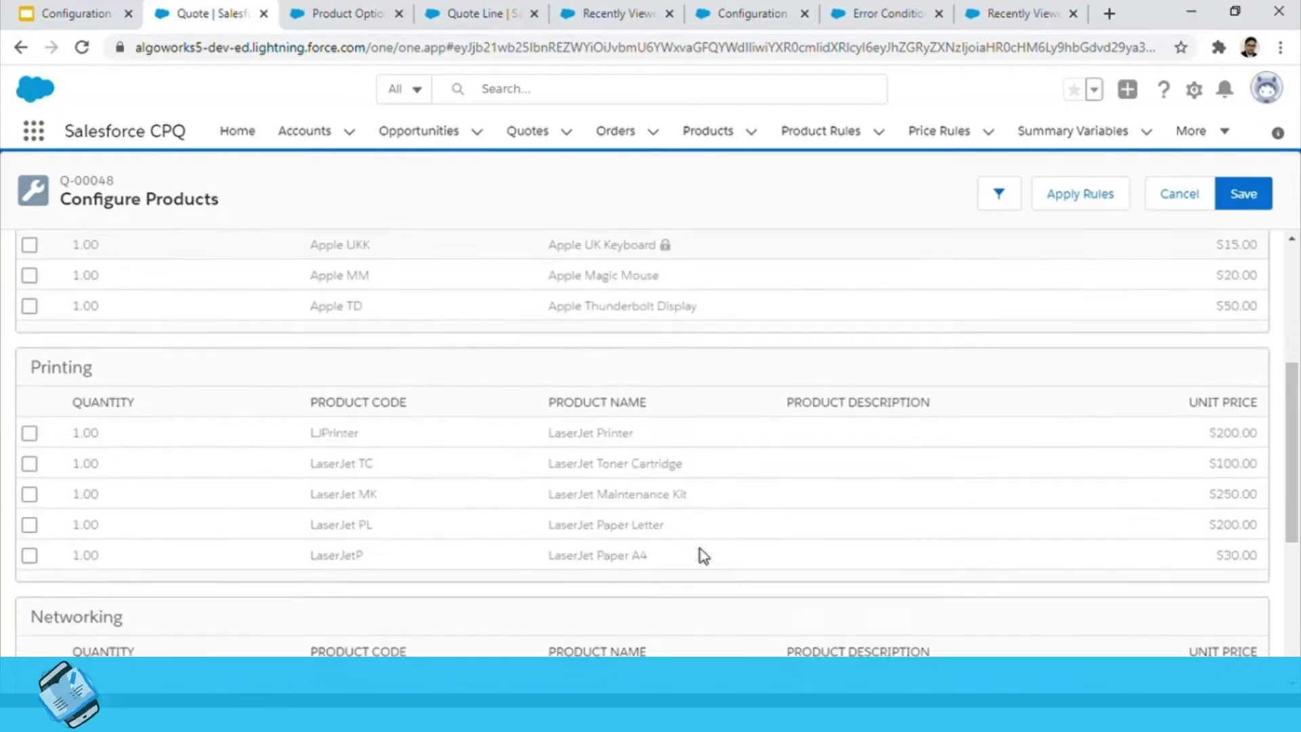
scroll(700, 548, "up", 2)
scroll(704, 555, "up", 5)
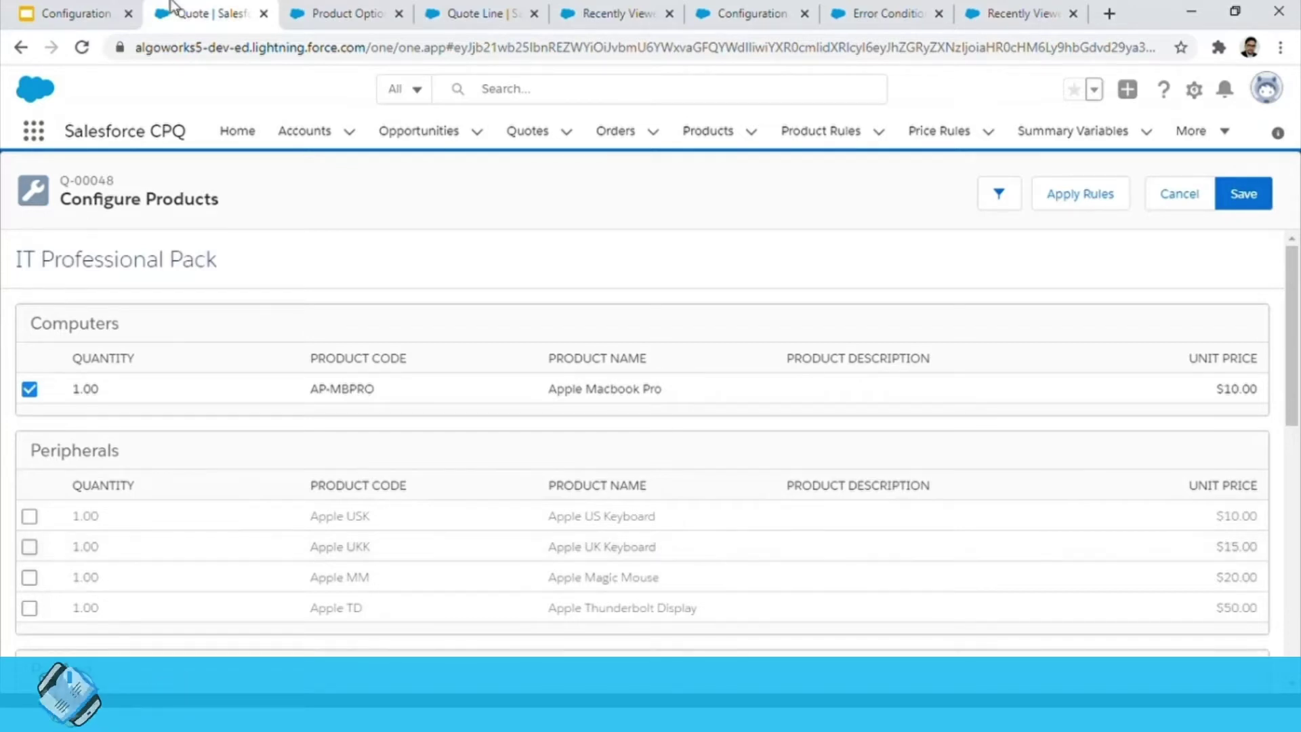
left_click(88, 16)
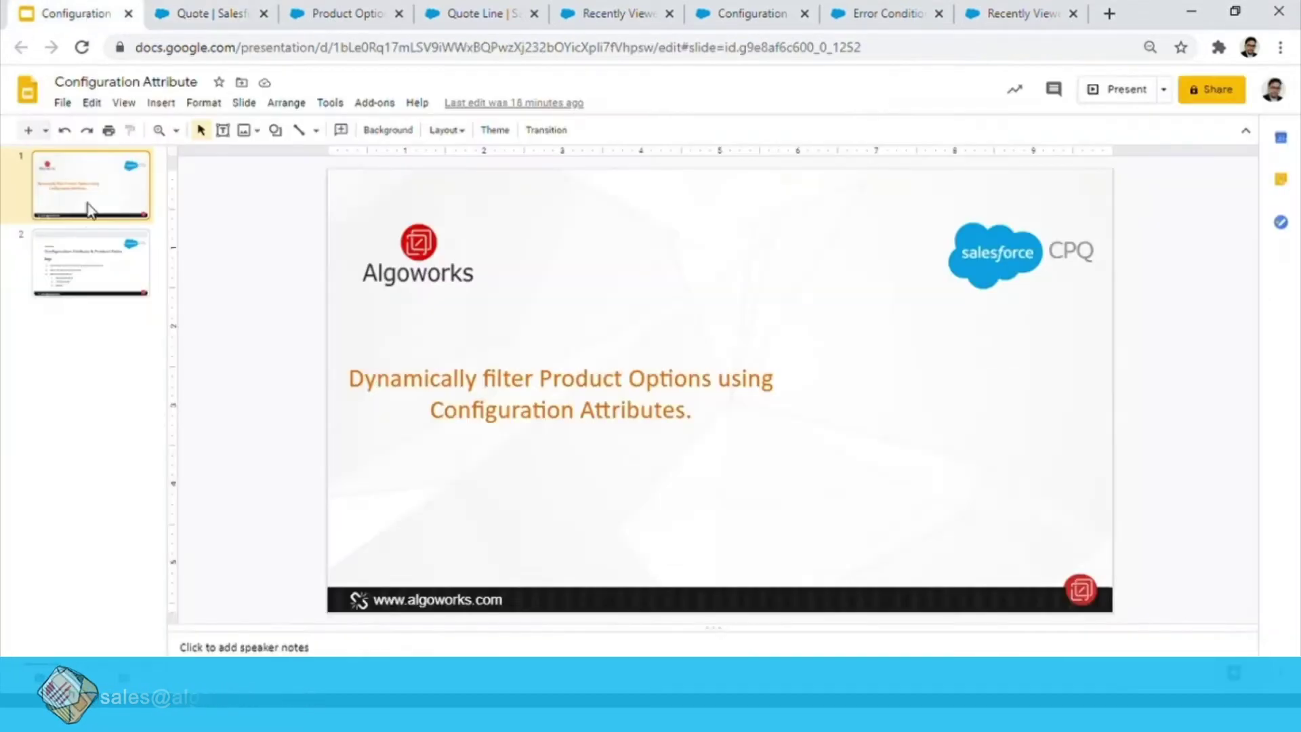
left_click(83, 265)
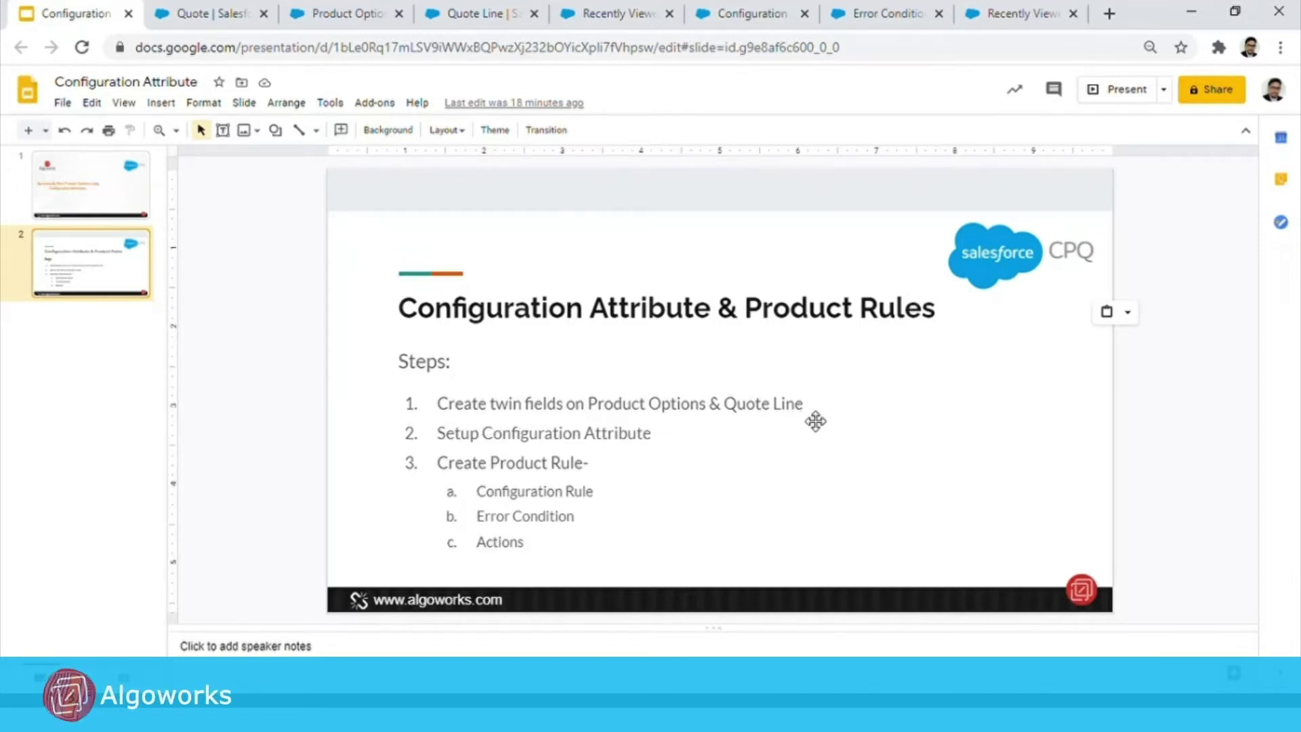
Start a new custom field on the Product Option object with Picklist as its data type.
left_click(318, 17)
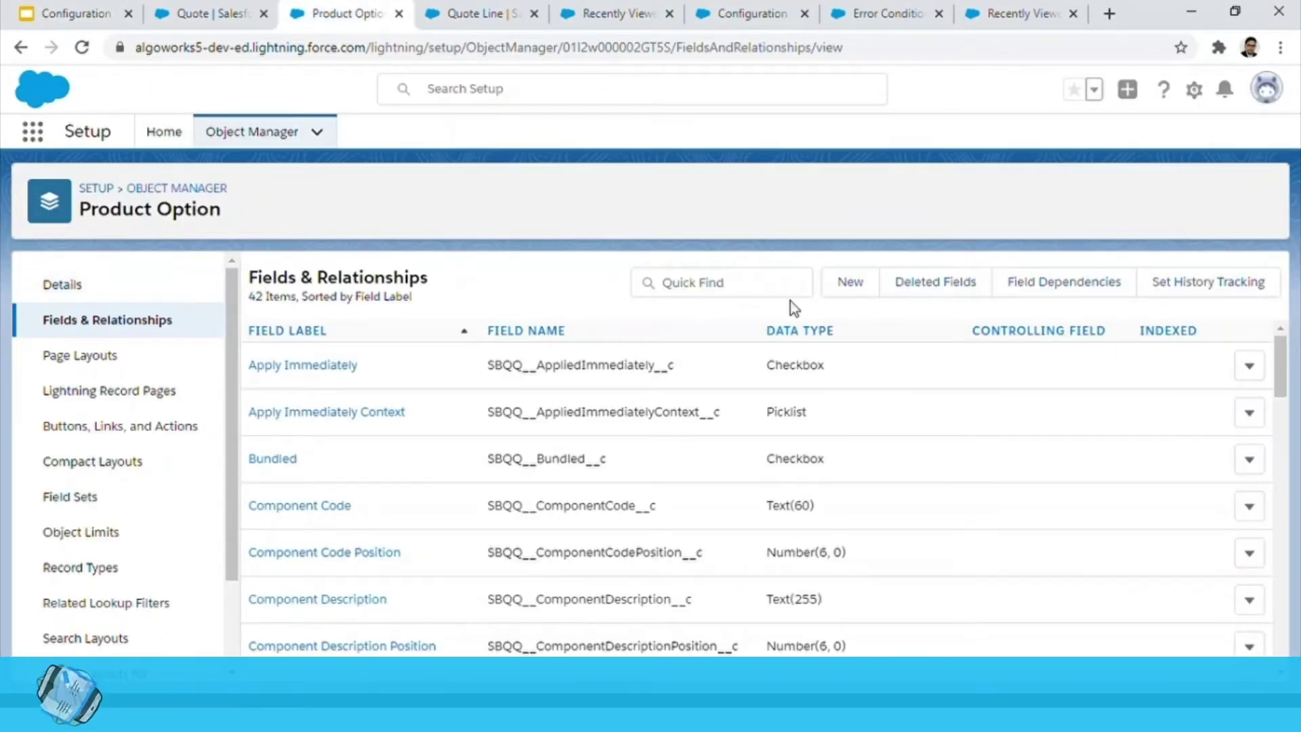
left_click(855, 288)
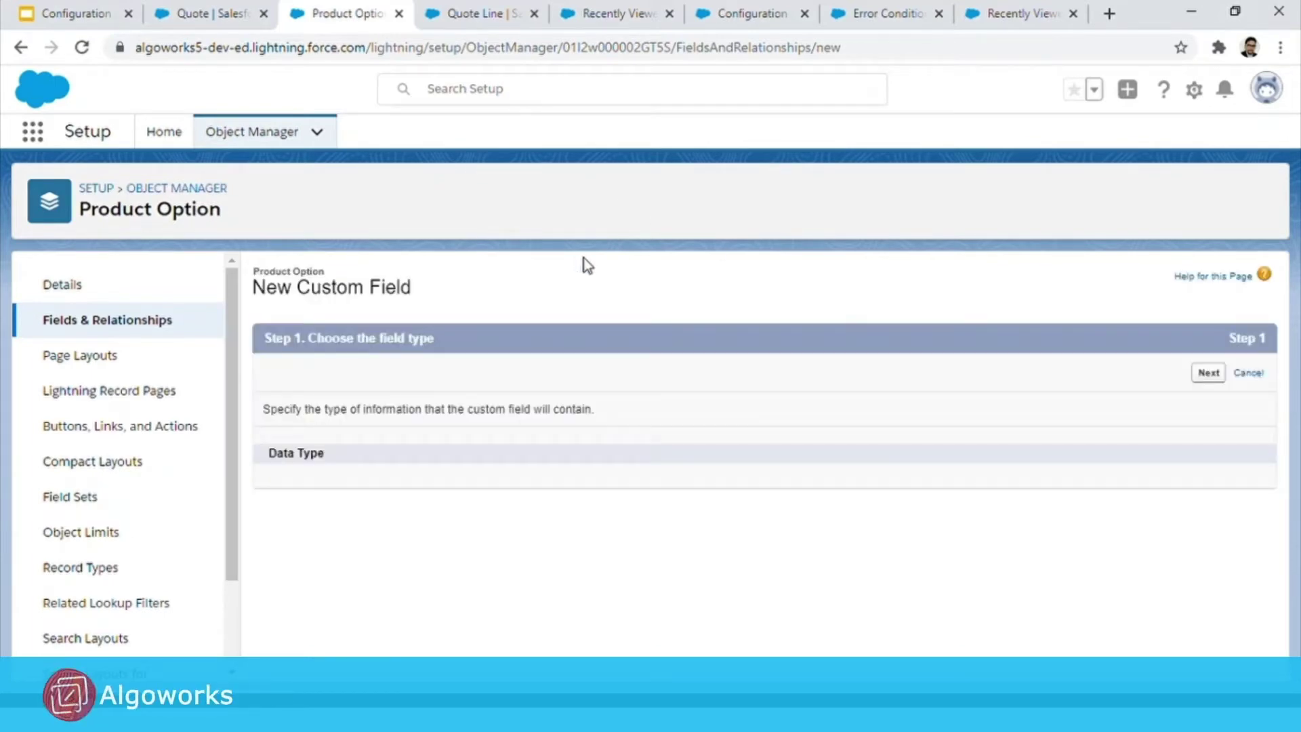
scroll(544, 454, "down", 4)
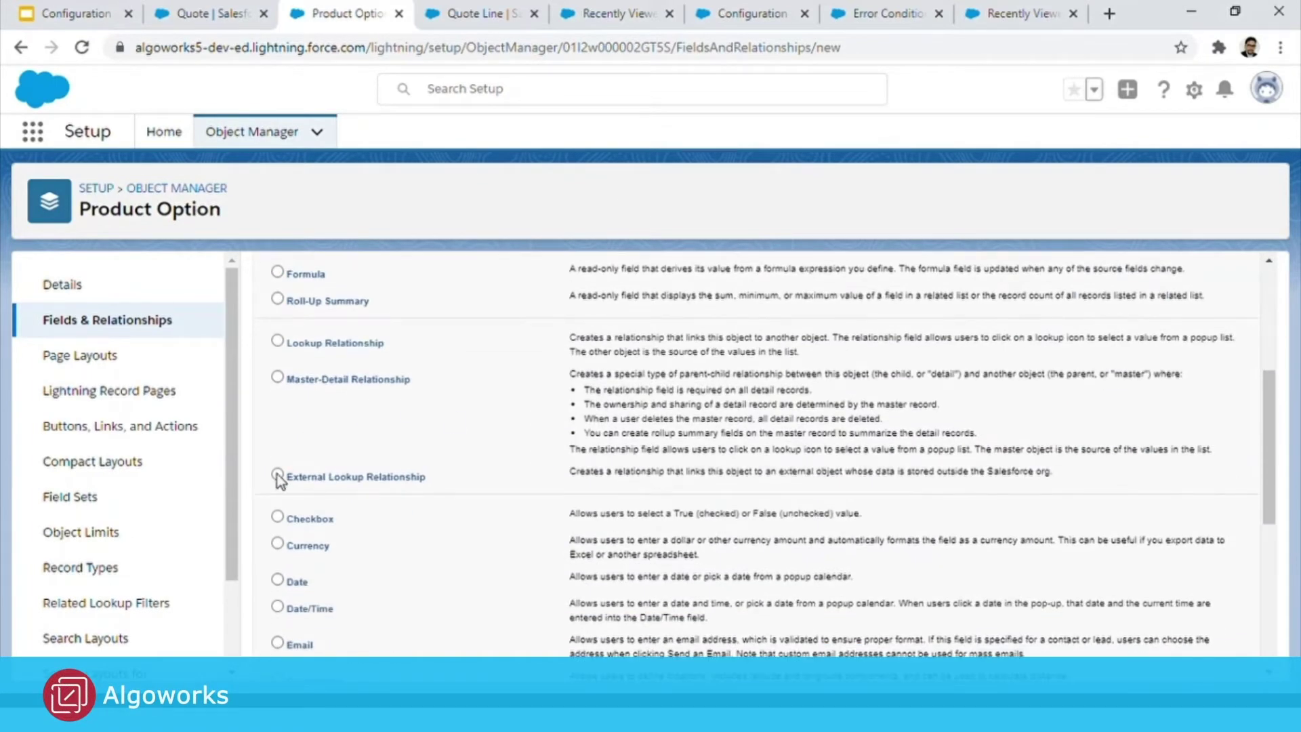
scroll(278, 478, "down", 3)
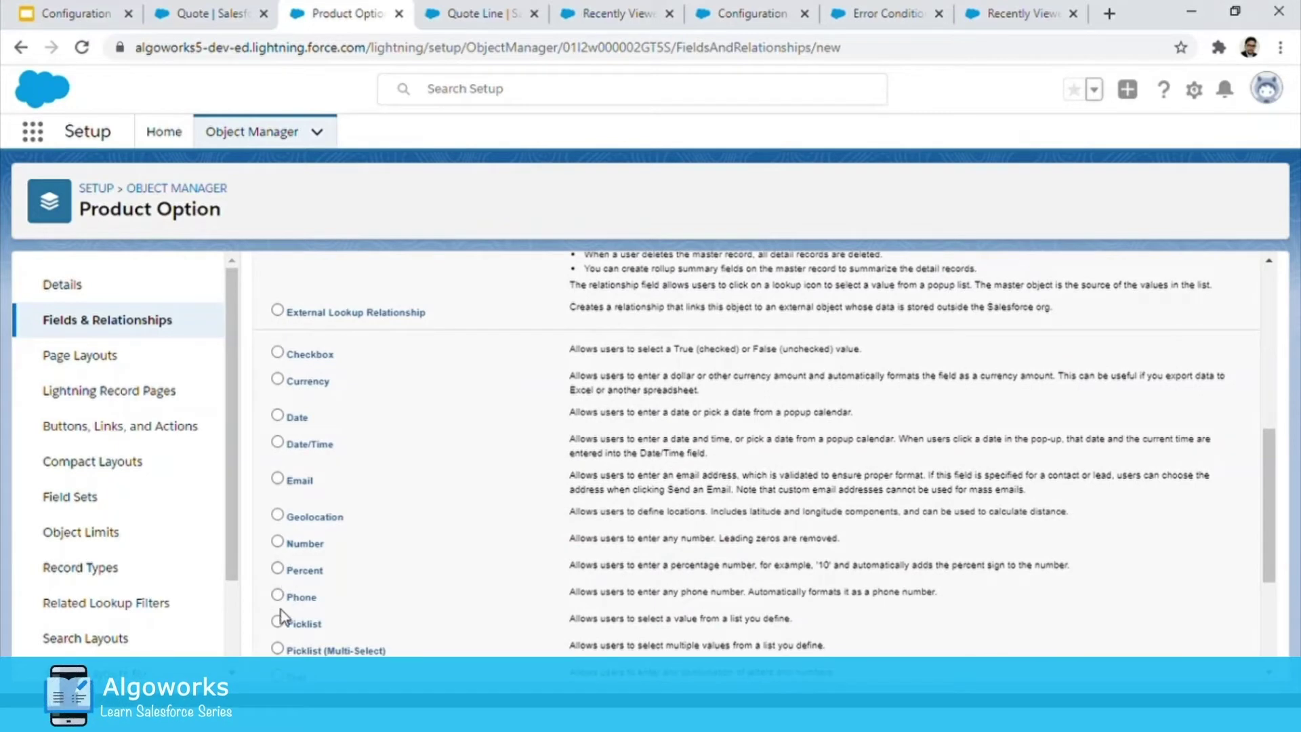
scroll(412, 608, "up", 8)
left_click(1192, 348)
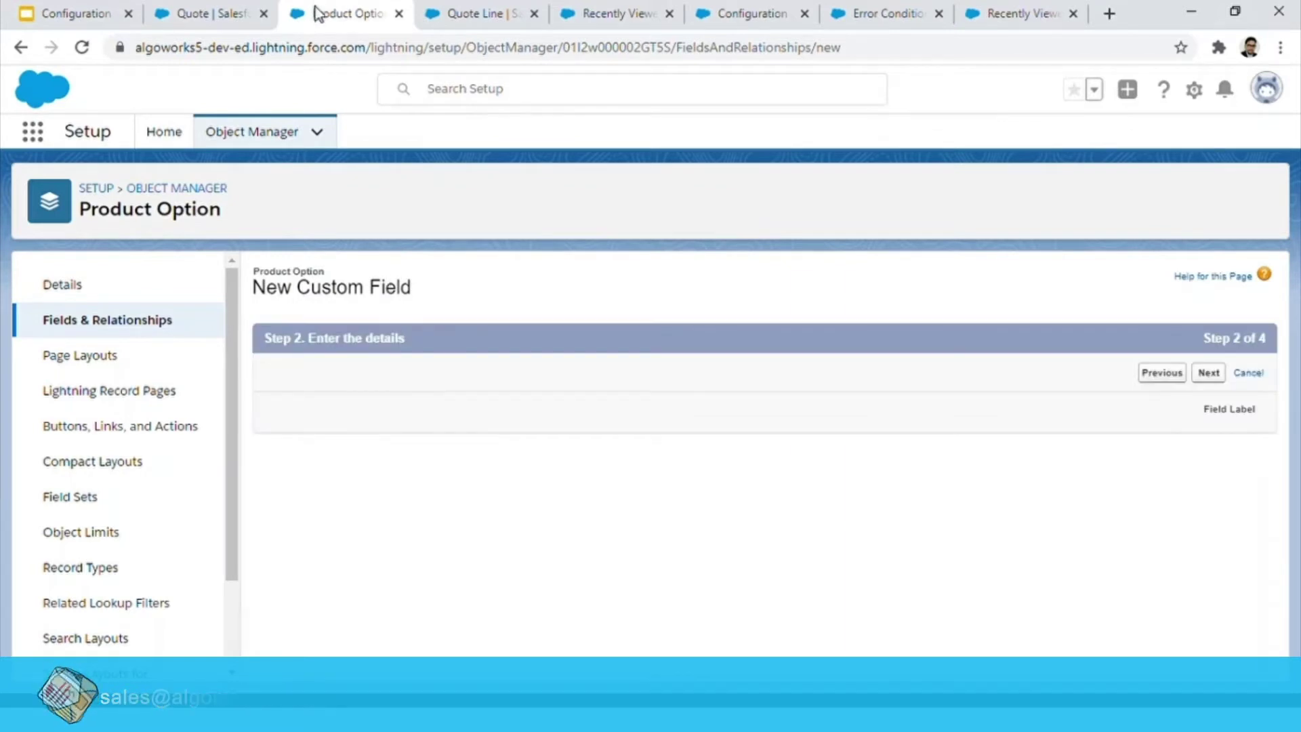
Set the new picklist field's label to Location.
left_click(494, 414)
type("Lo")
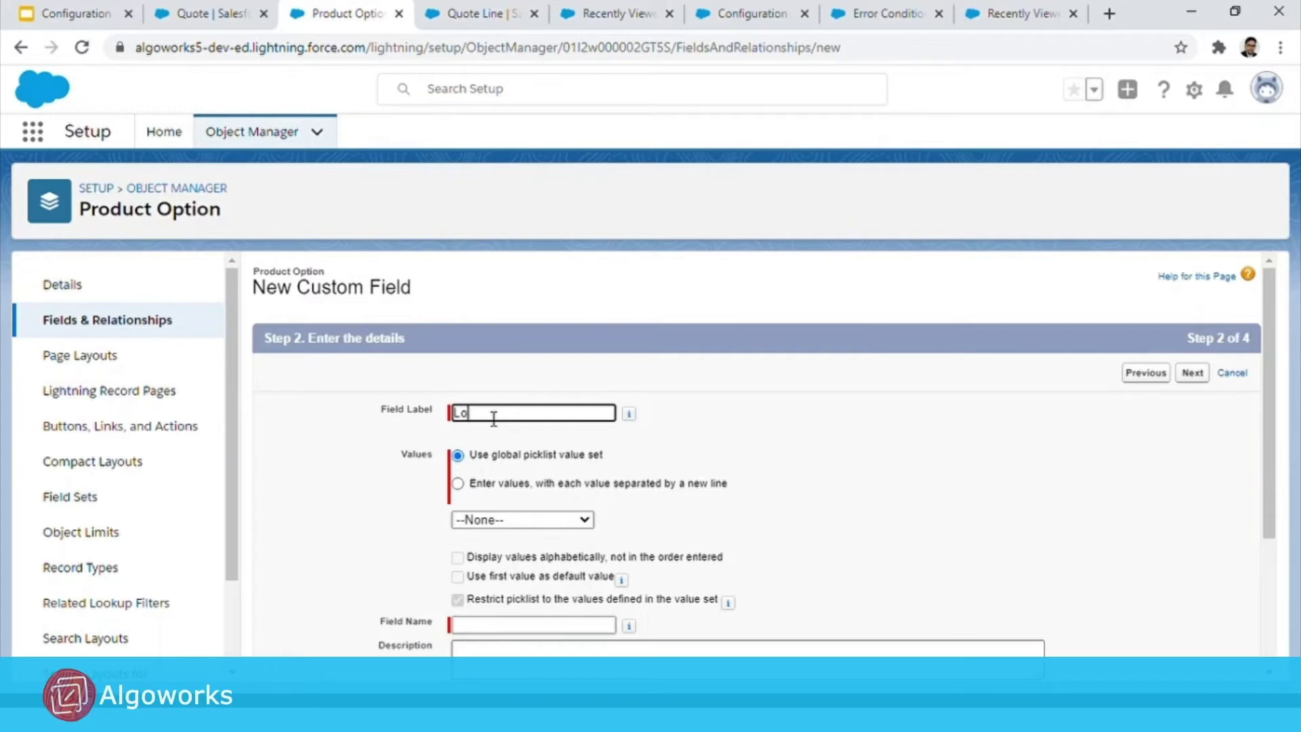
type("cation")
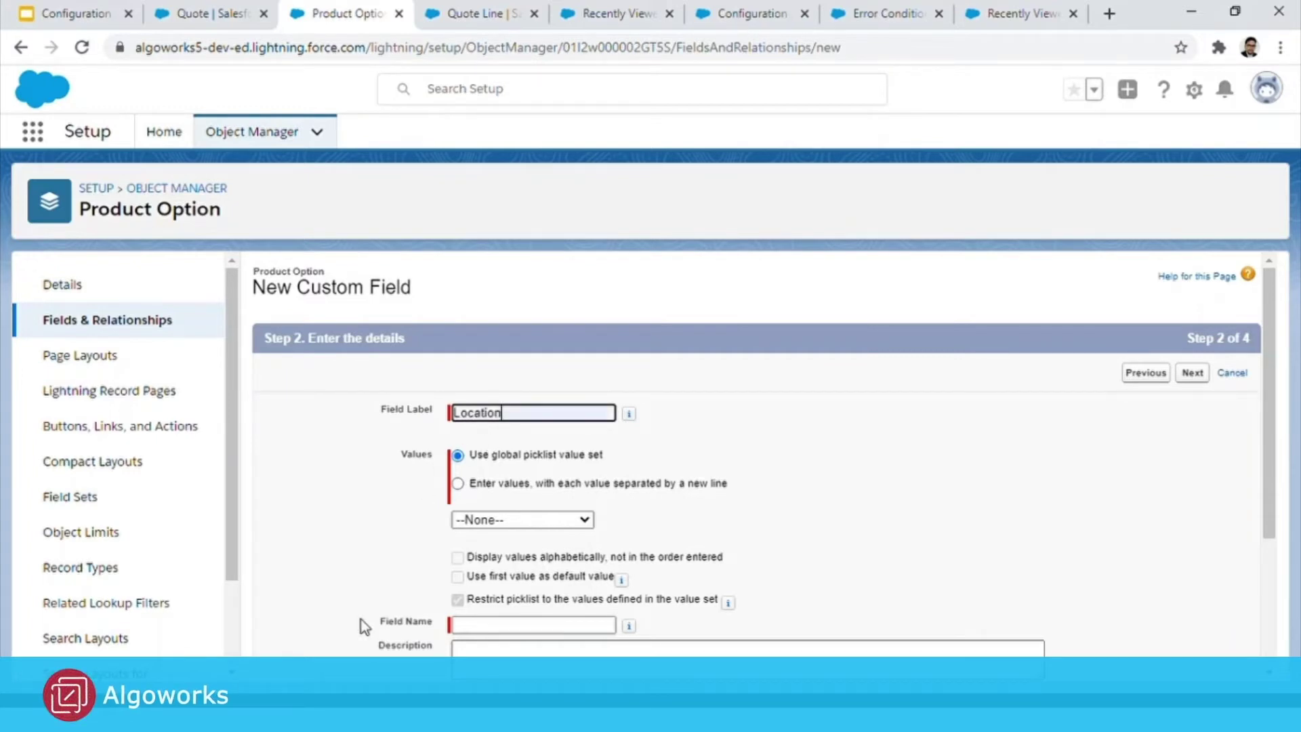
Define the picklist's own values as US and UK on separate lines and continue to field-level security.
scroll(356, 628, "down", 3)
left_click(458, 284)
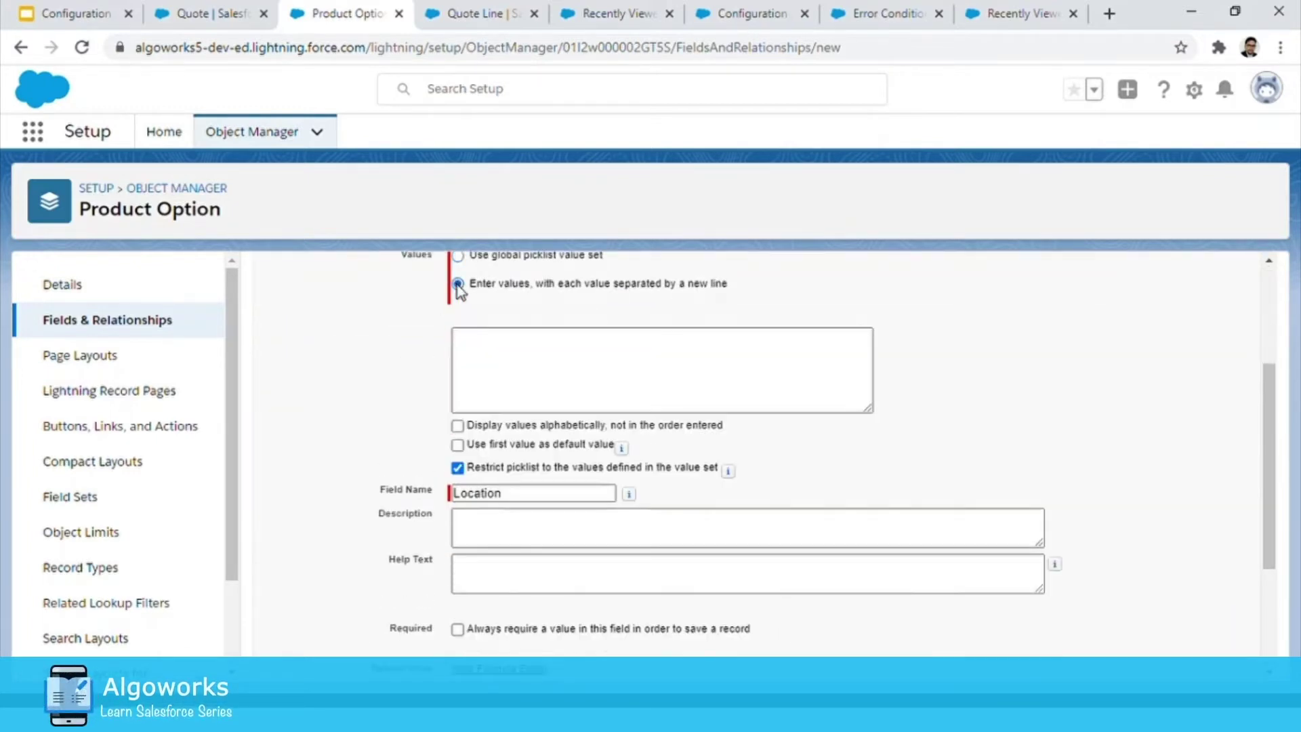
scroll(482, 358, "up", 2)
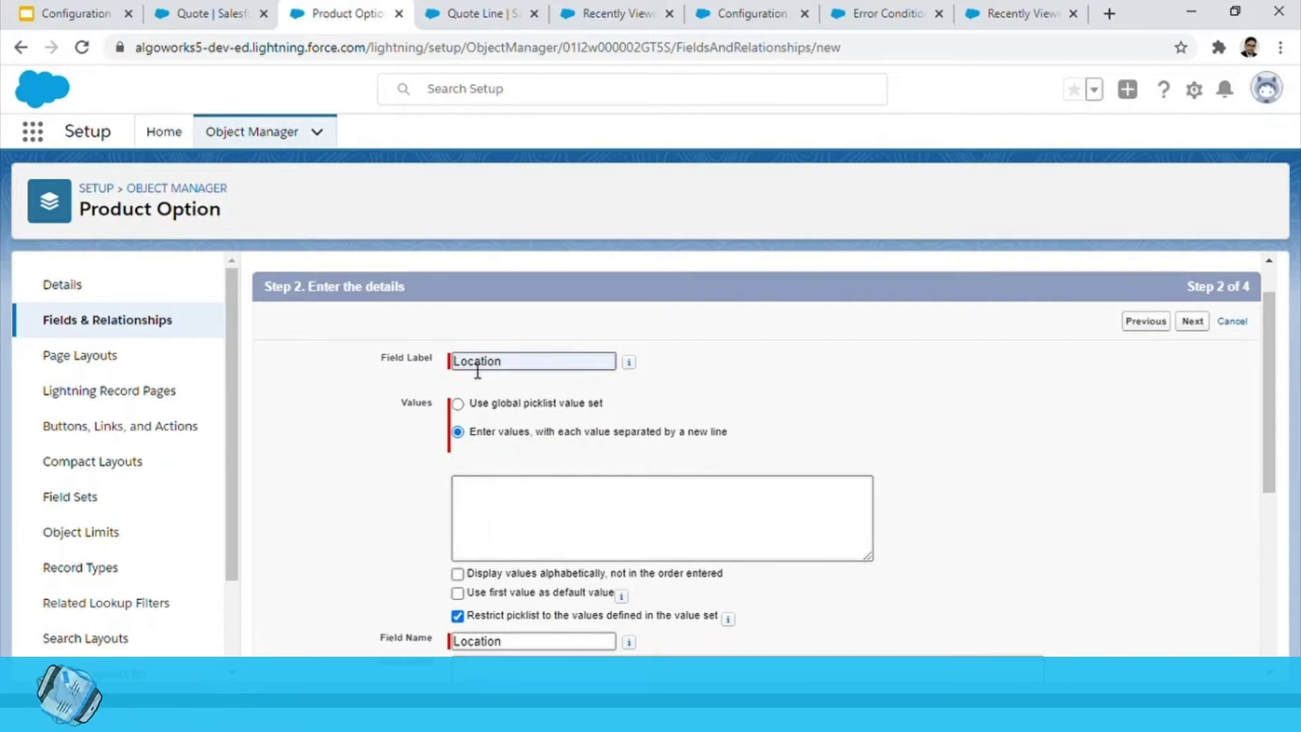
left_click(493, 495)
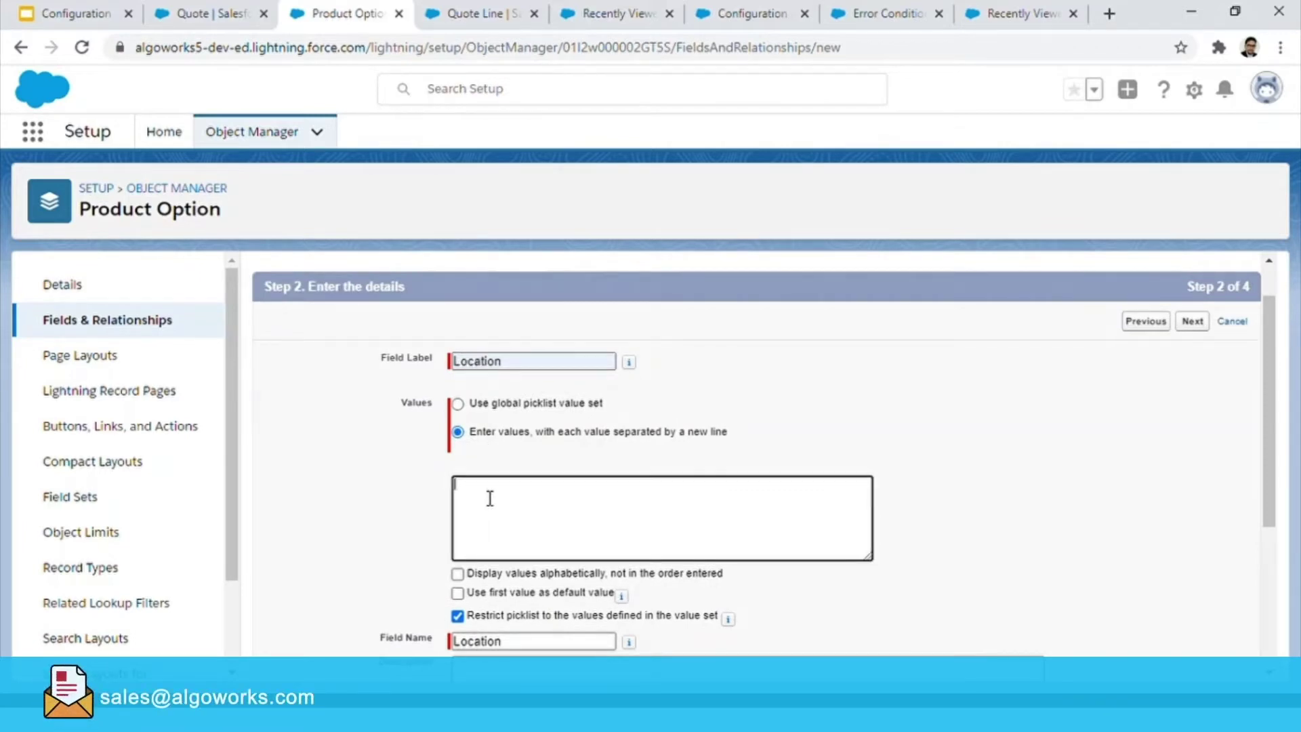
type("US")
key("Return")
type("UK")
scroll(384, 544, "down", 4)
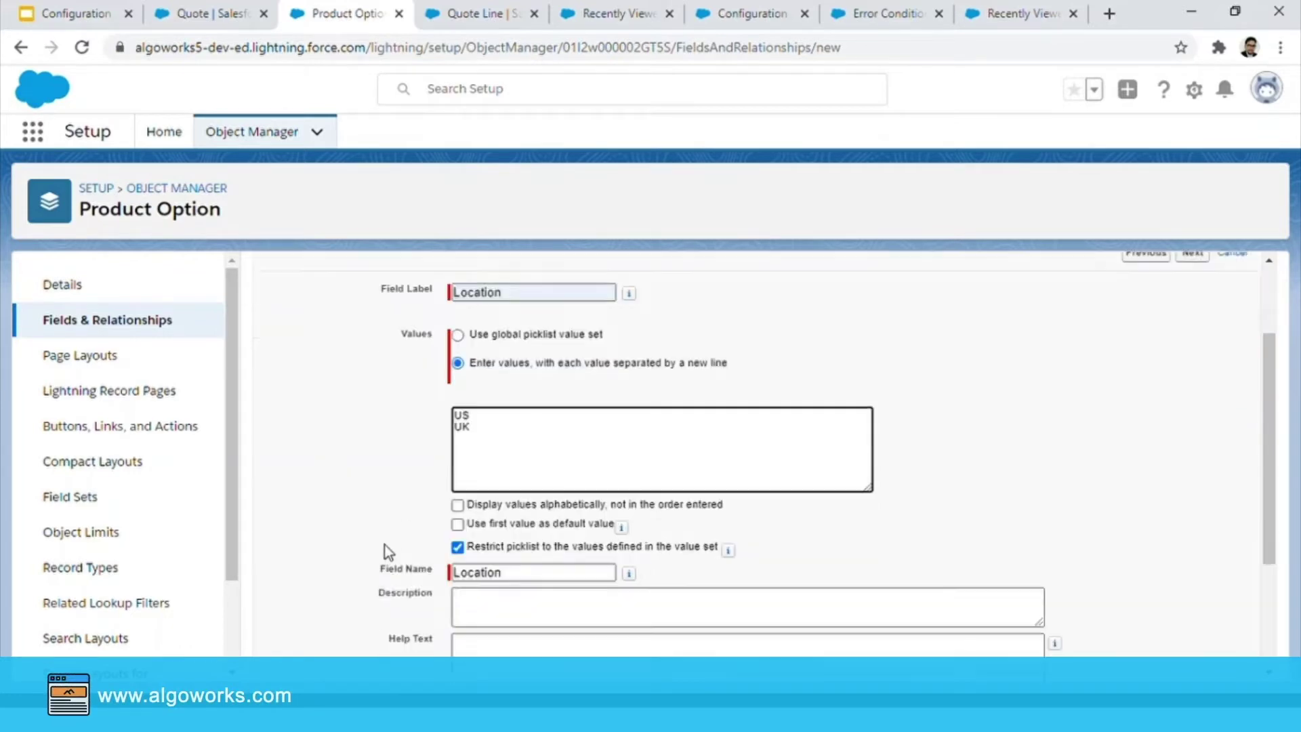
scroll(1002, 481, "up", 5)
left_click(1198, 375)
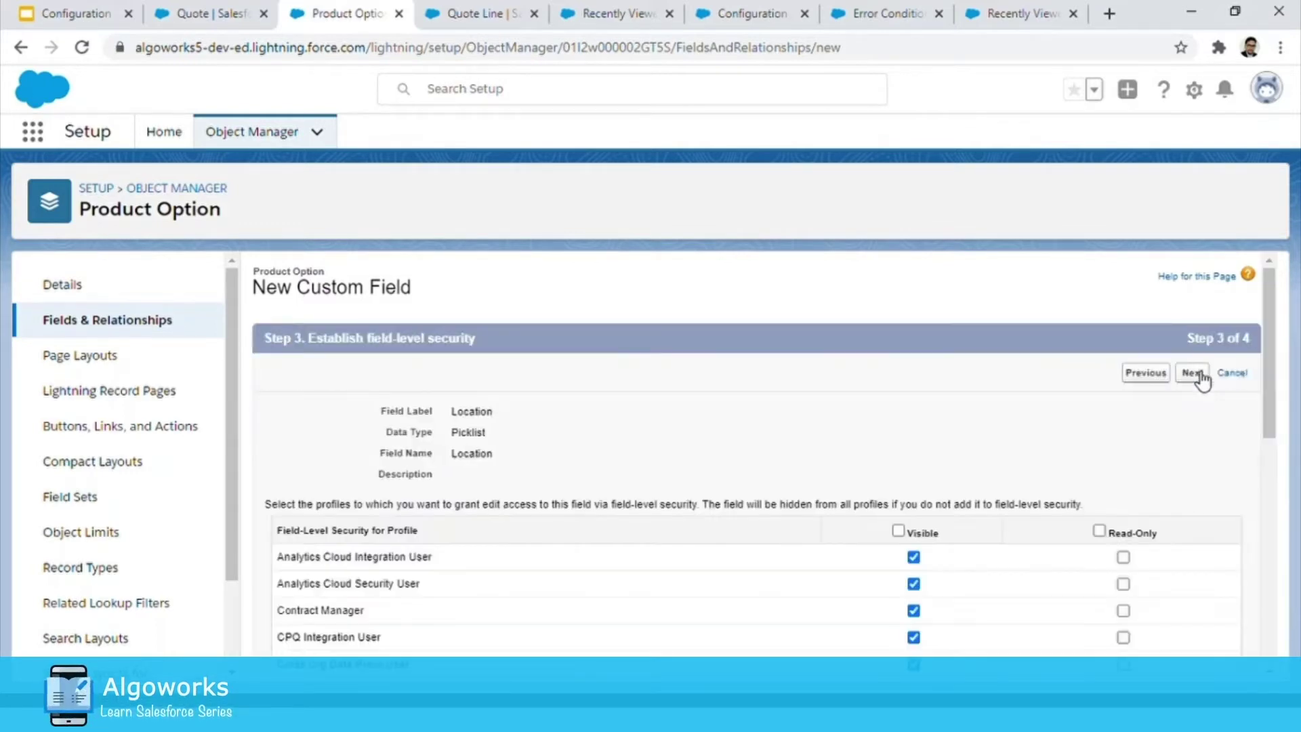
Make the Location field visible to all profiles and save it on the Product Option object.
left_click(898, 531)
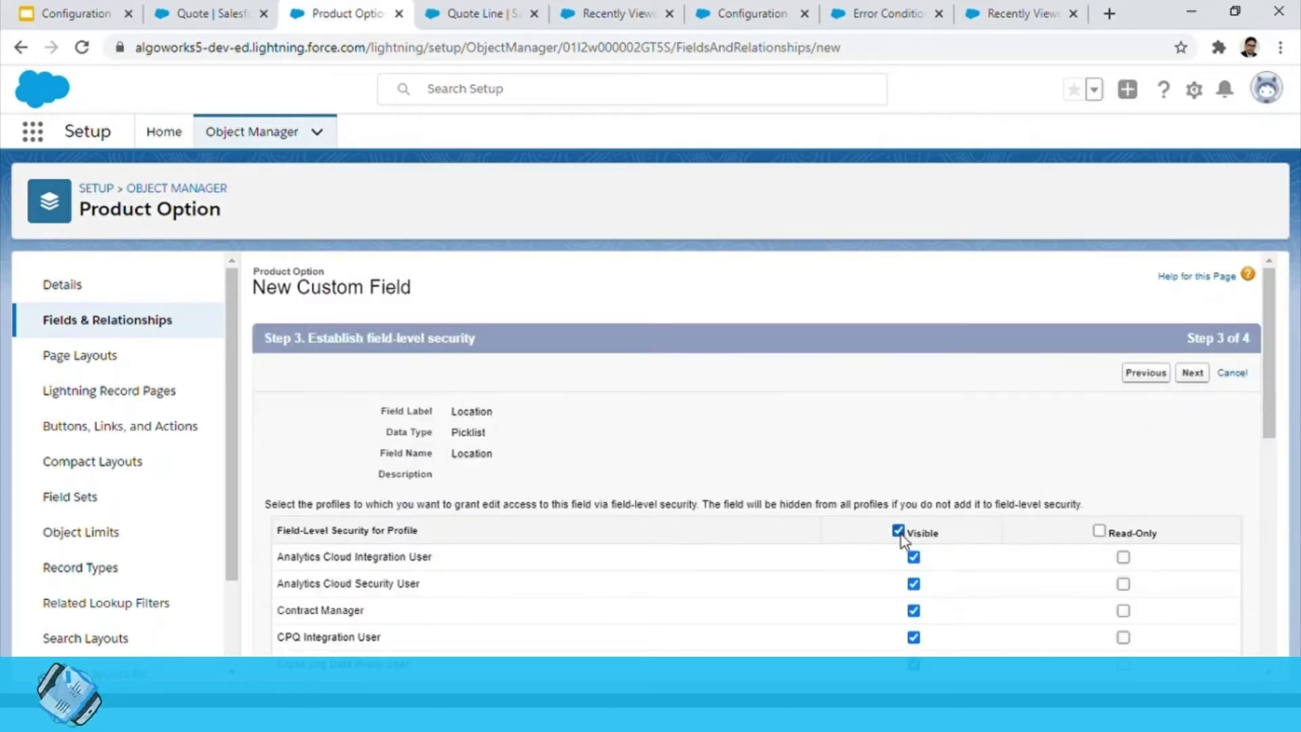
left_click(1206, 375)
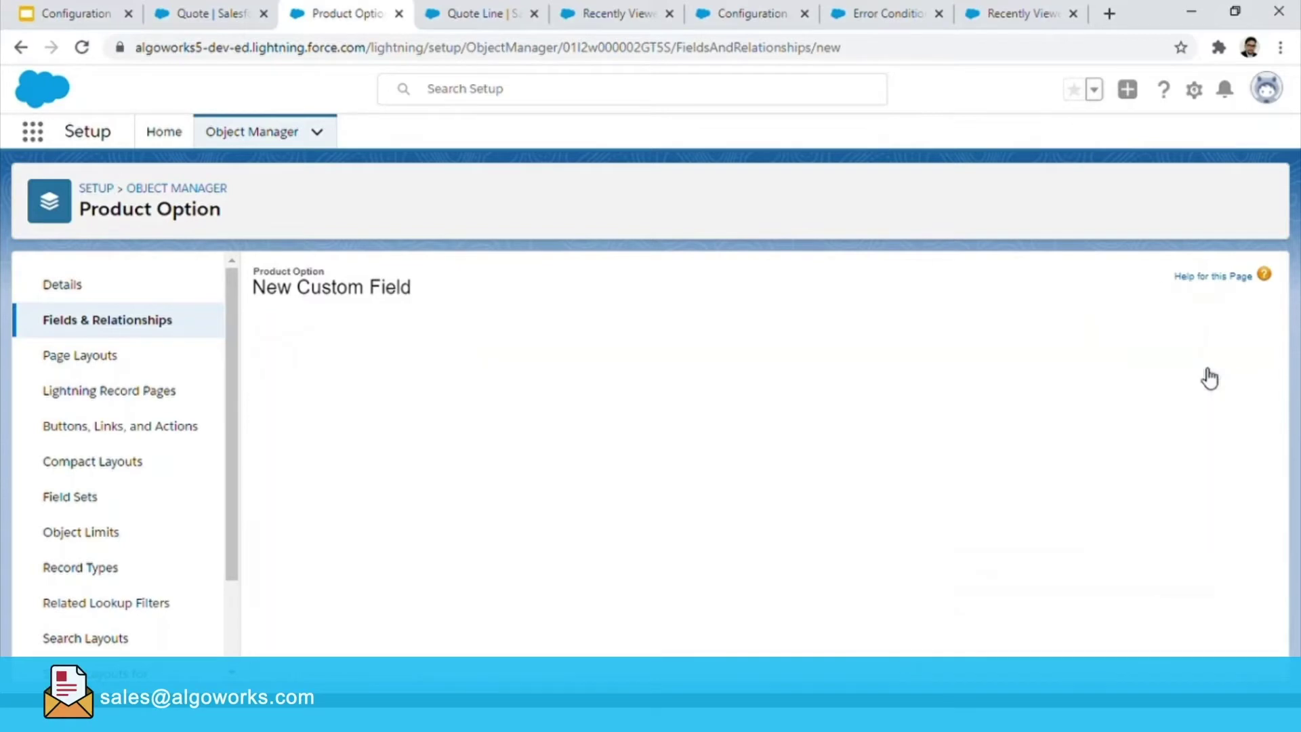
left_click(1190, 374)
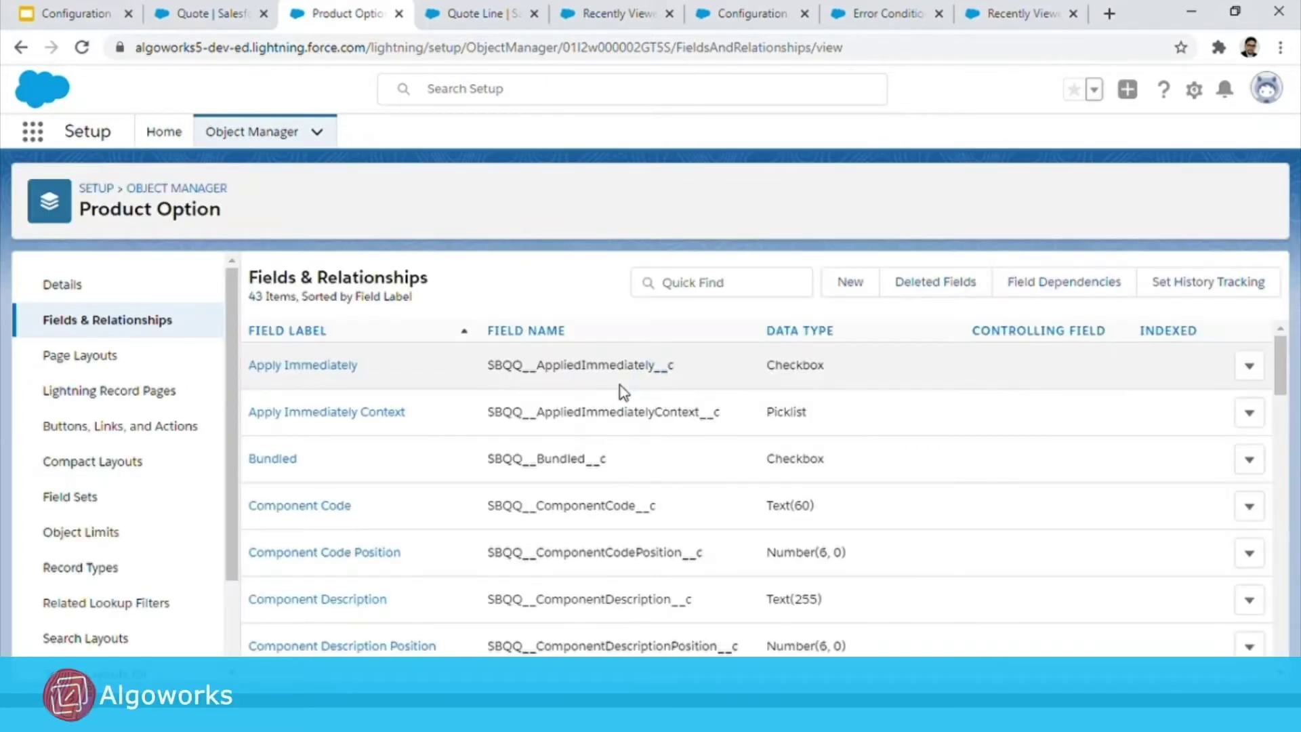
Search the fields of the Product Option and Quote Line objects for the Location field.
left_click(707, 281)
type("locatio")
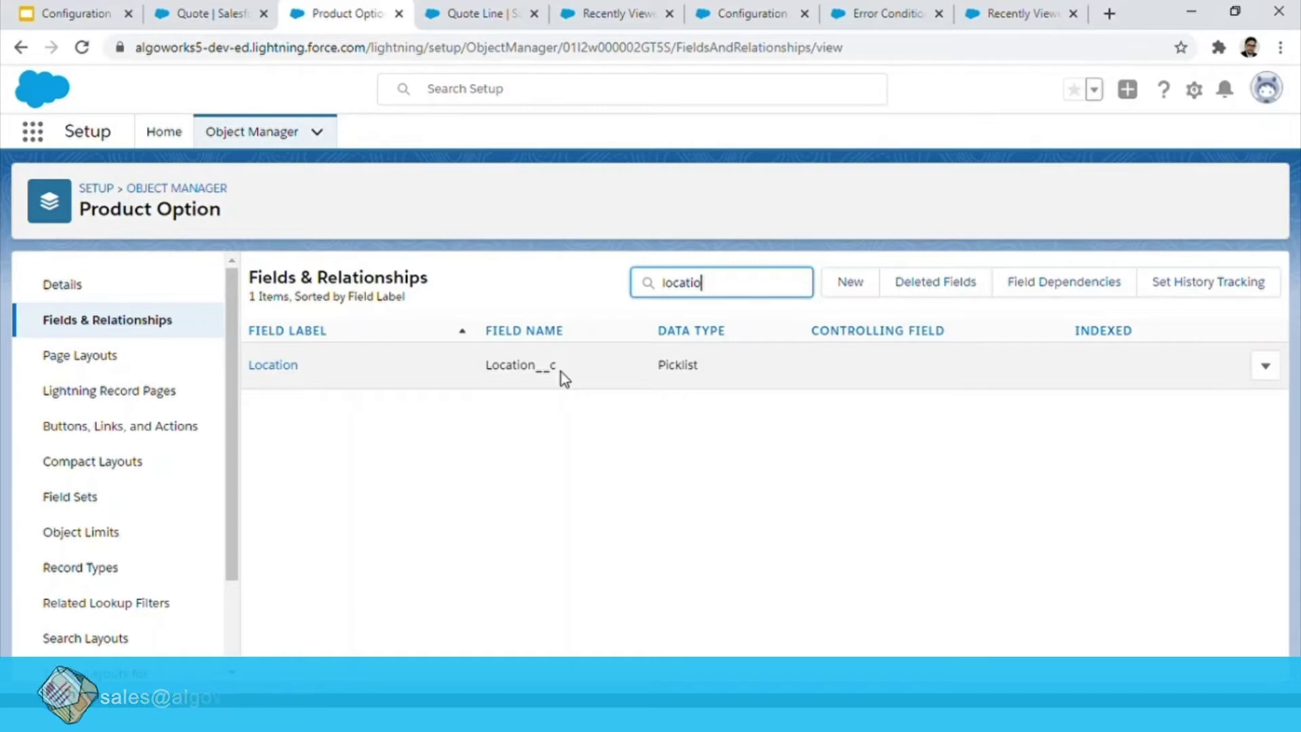
left_click(463, 16)
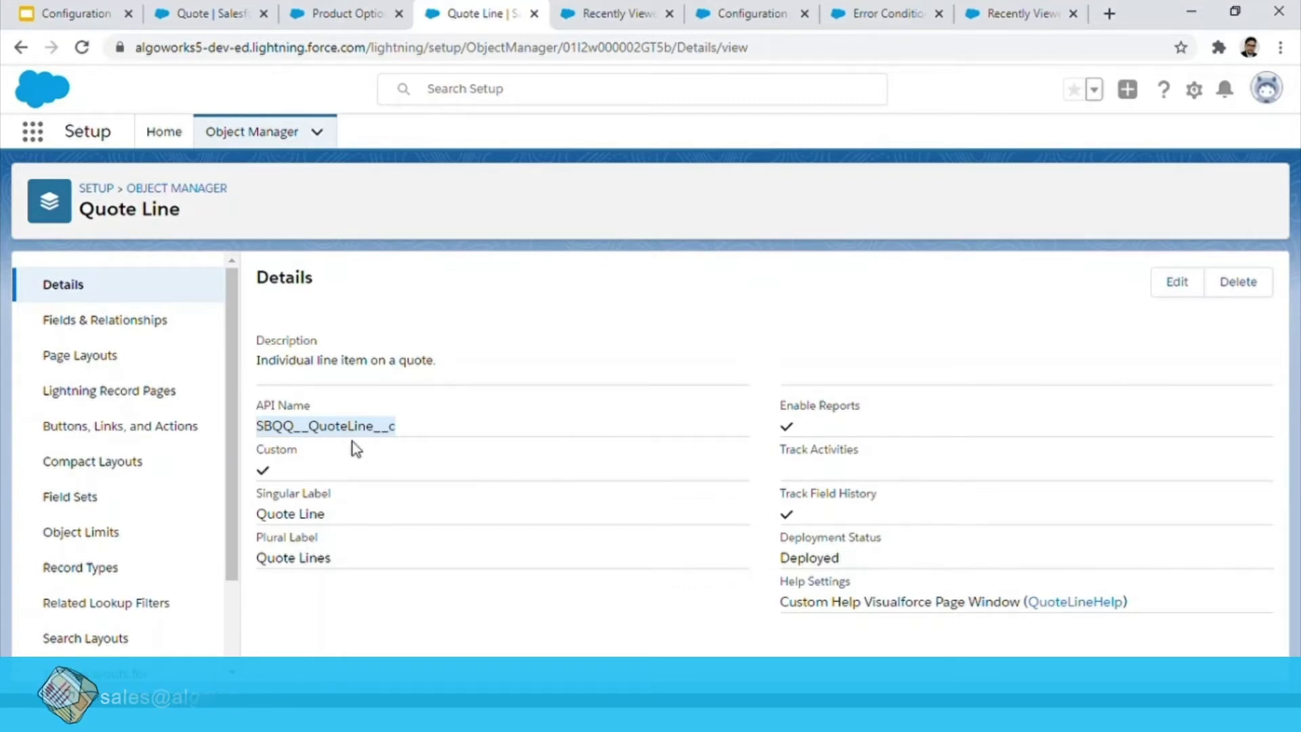
left_click(146, 327)
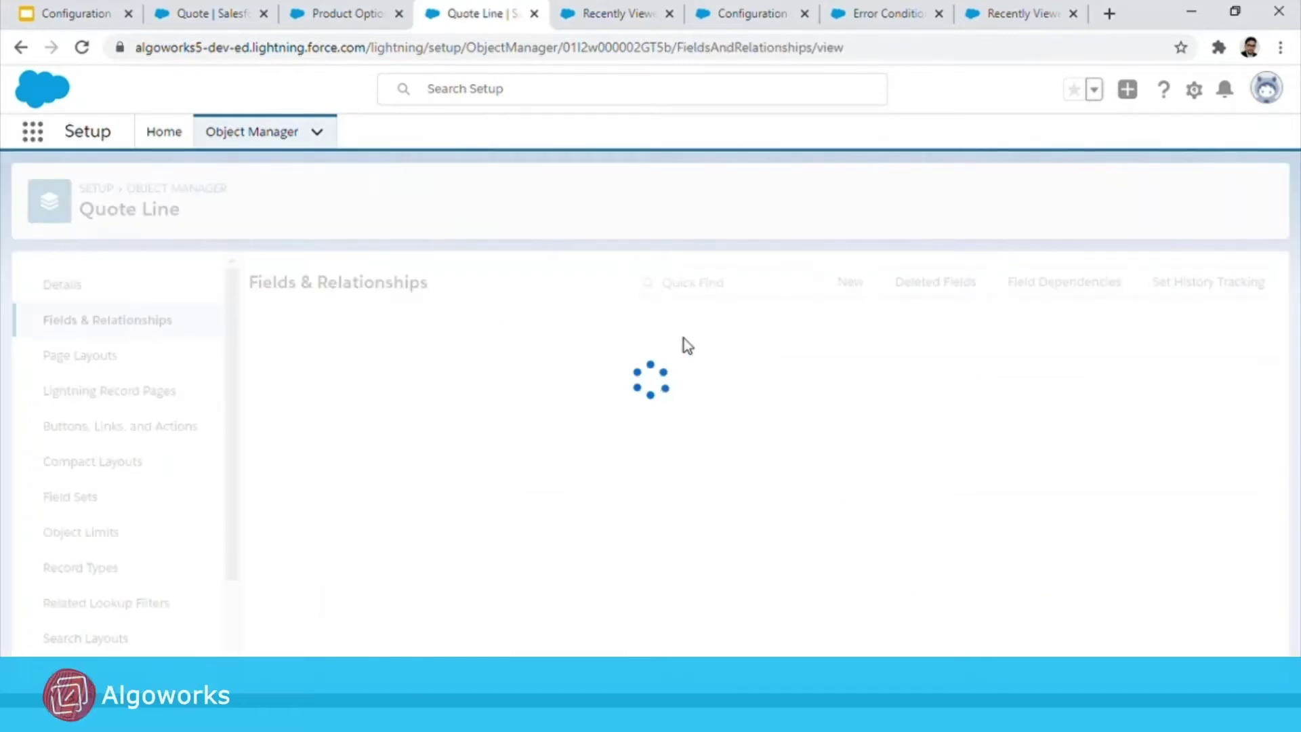
left_click(704, 286)
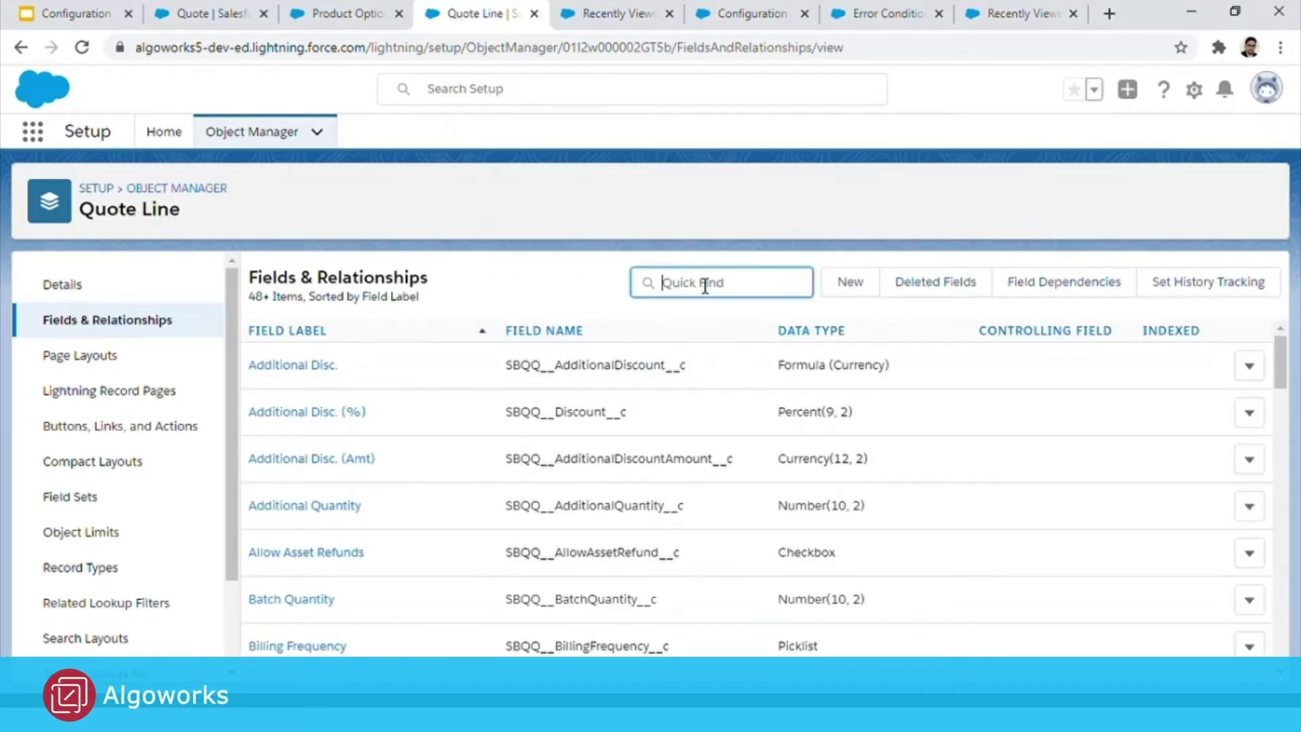
type("location")
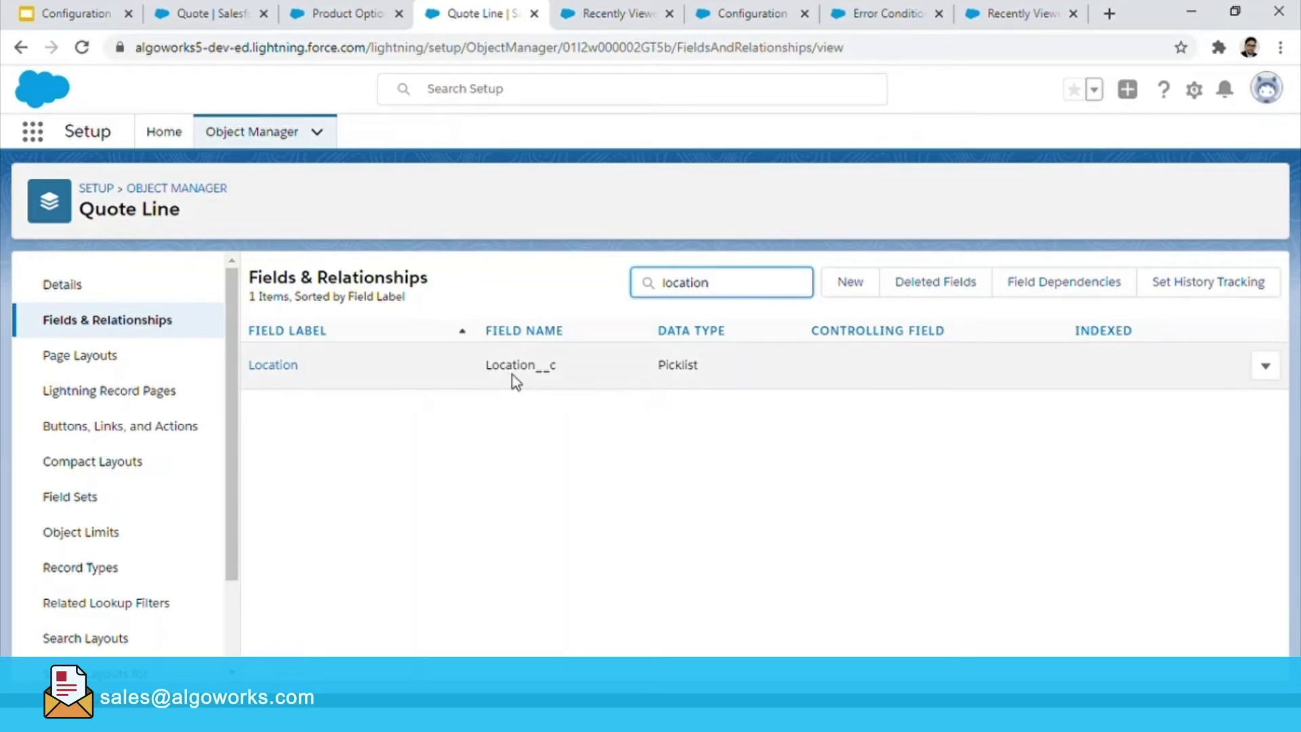
Open the Location field on Quote Line and check its definition and picklist values.
left_click(272, 366)
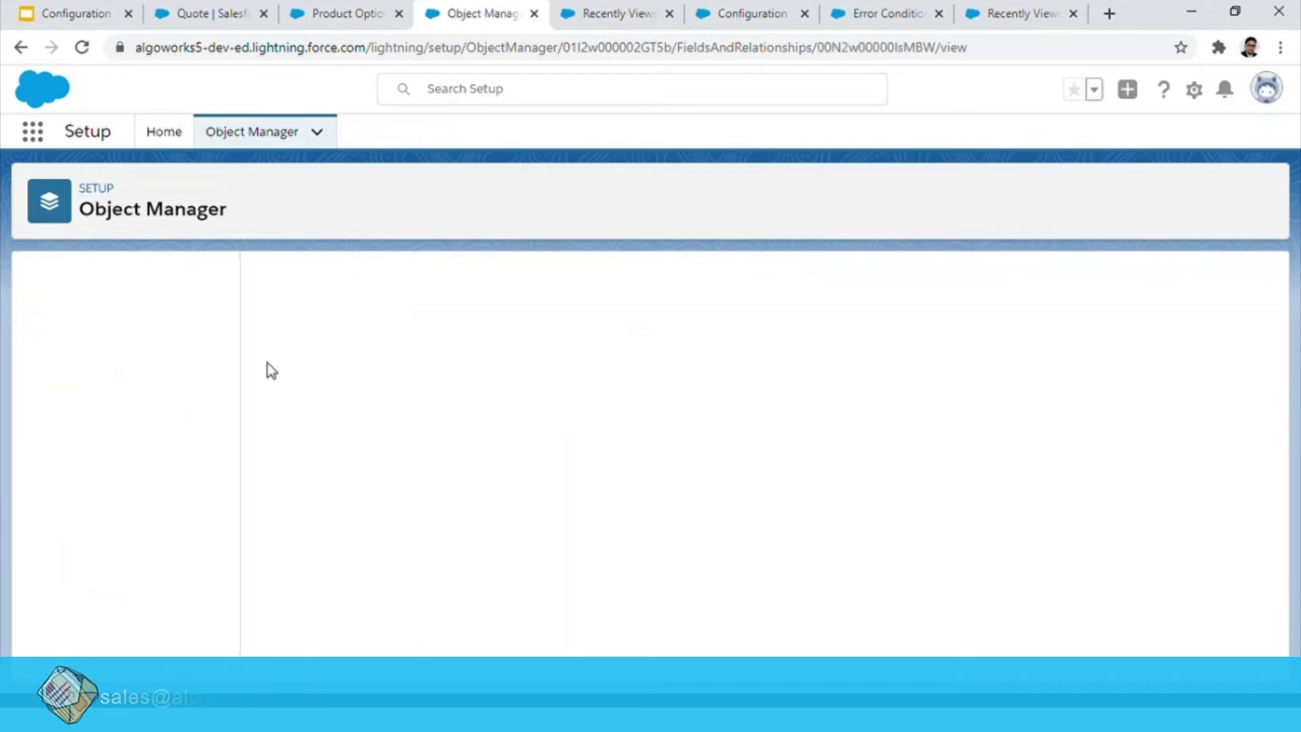
scroll(492, 459, "down", 8)
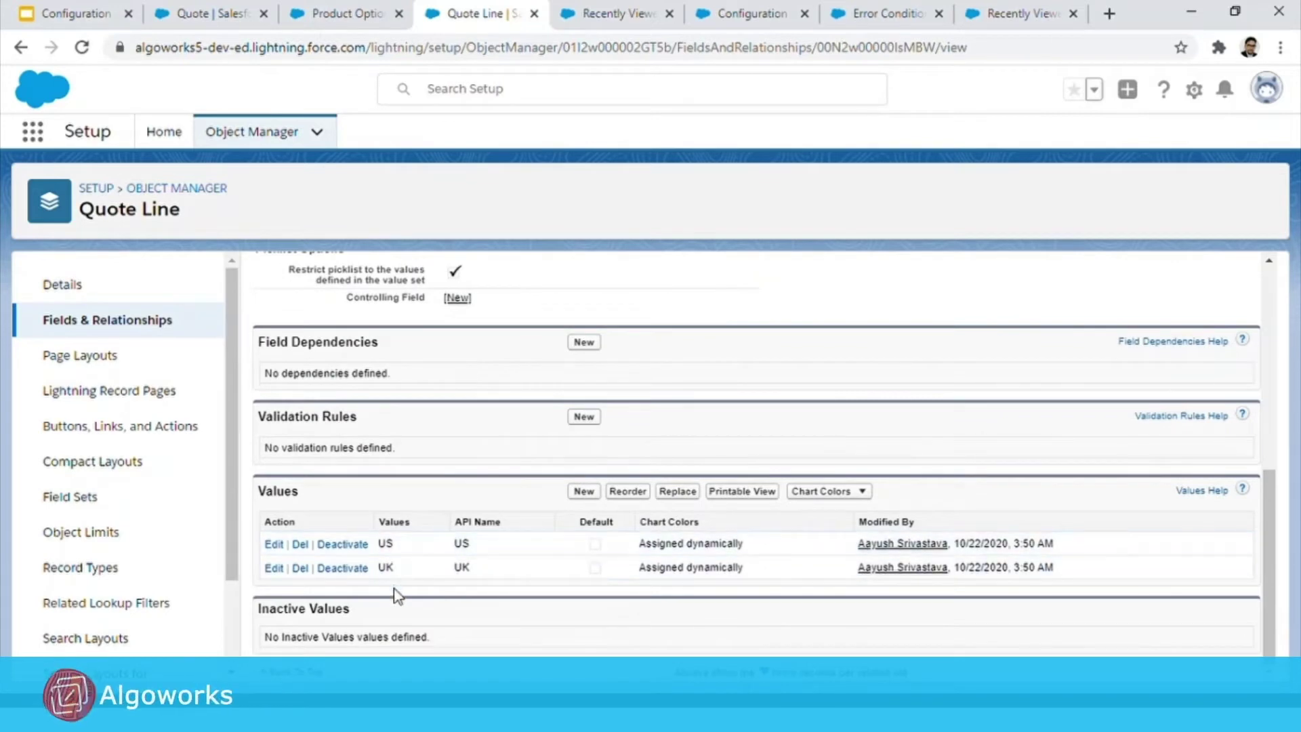
scroll(396, 579, "up", 6)
scroll(396, 579, "up", 1)
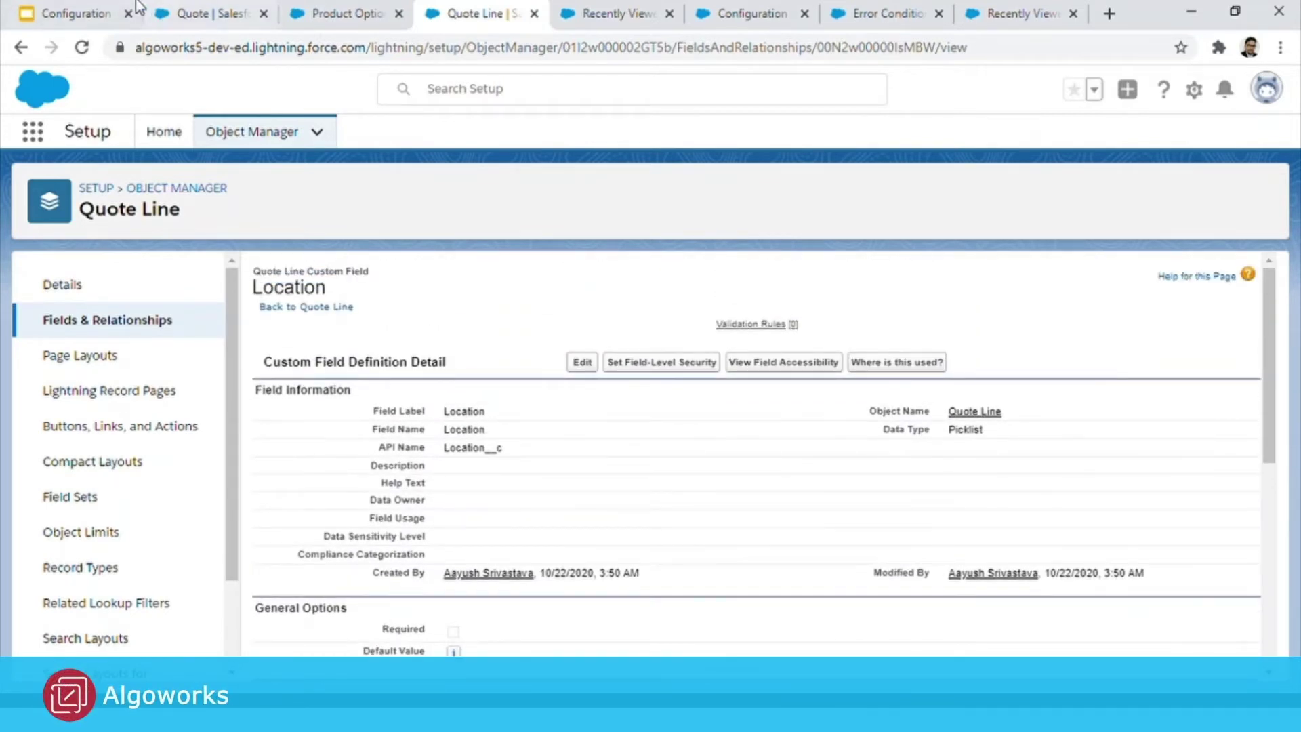
Review the setup steps on the Configuration Attribute & Product Rules slide and return to the Configuration Attributes list.
left_click(75, 13)
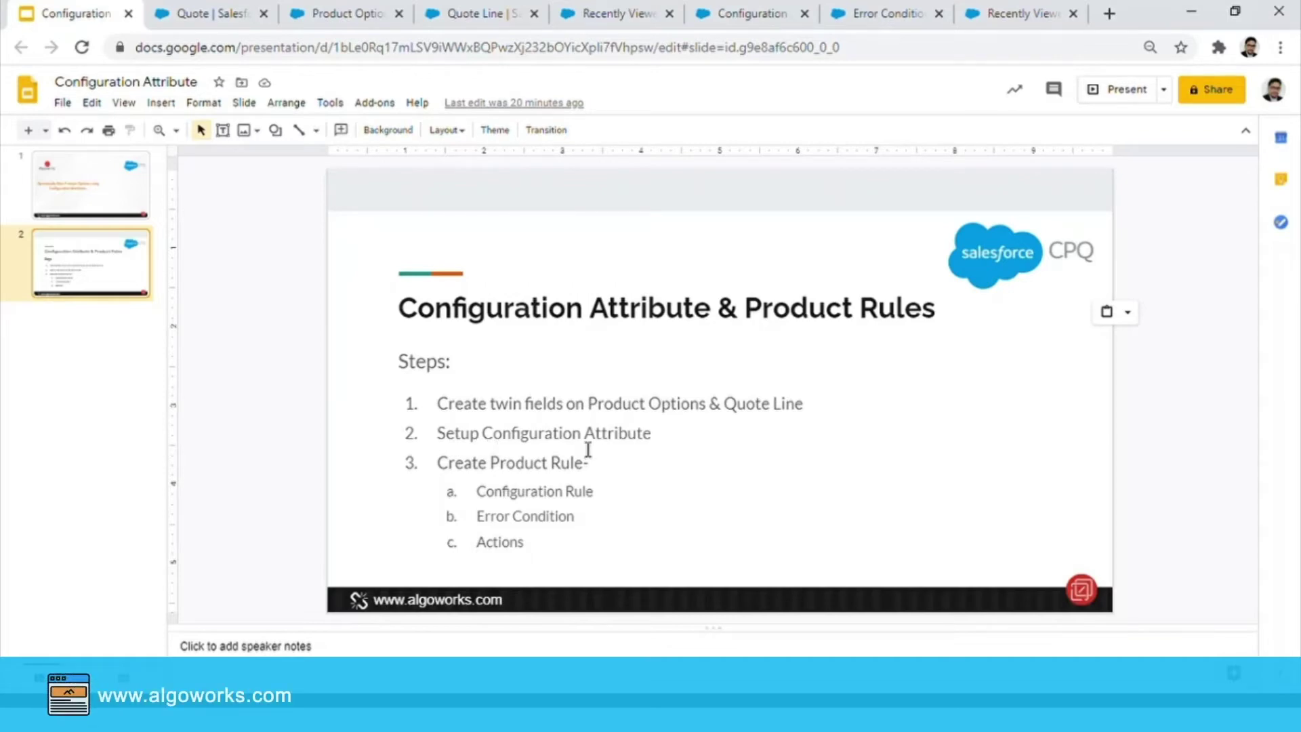
left_click(734, 7)
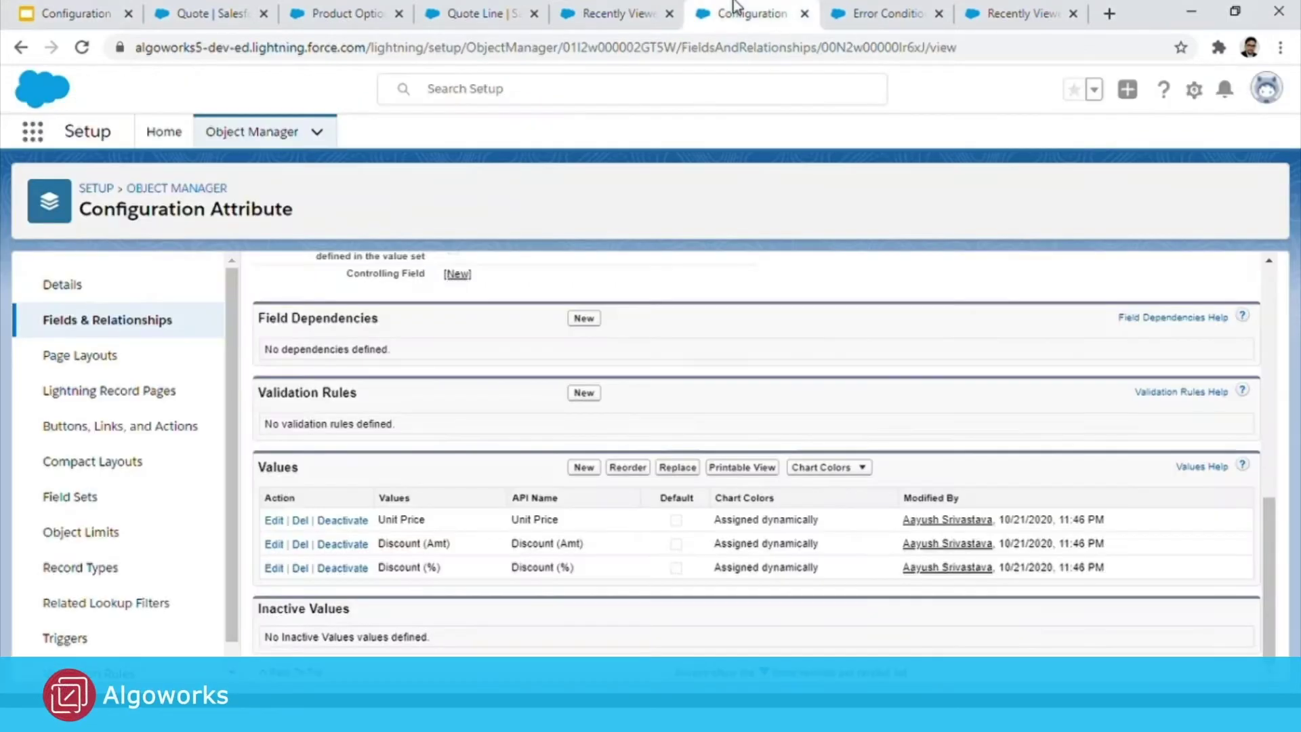
left_click(600, 13)
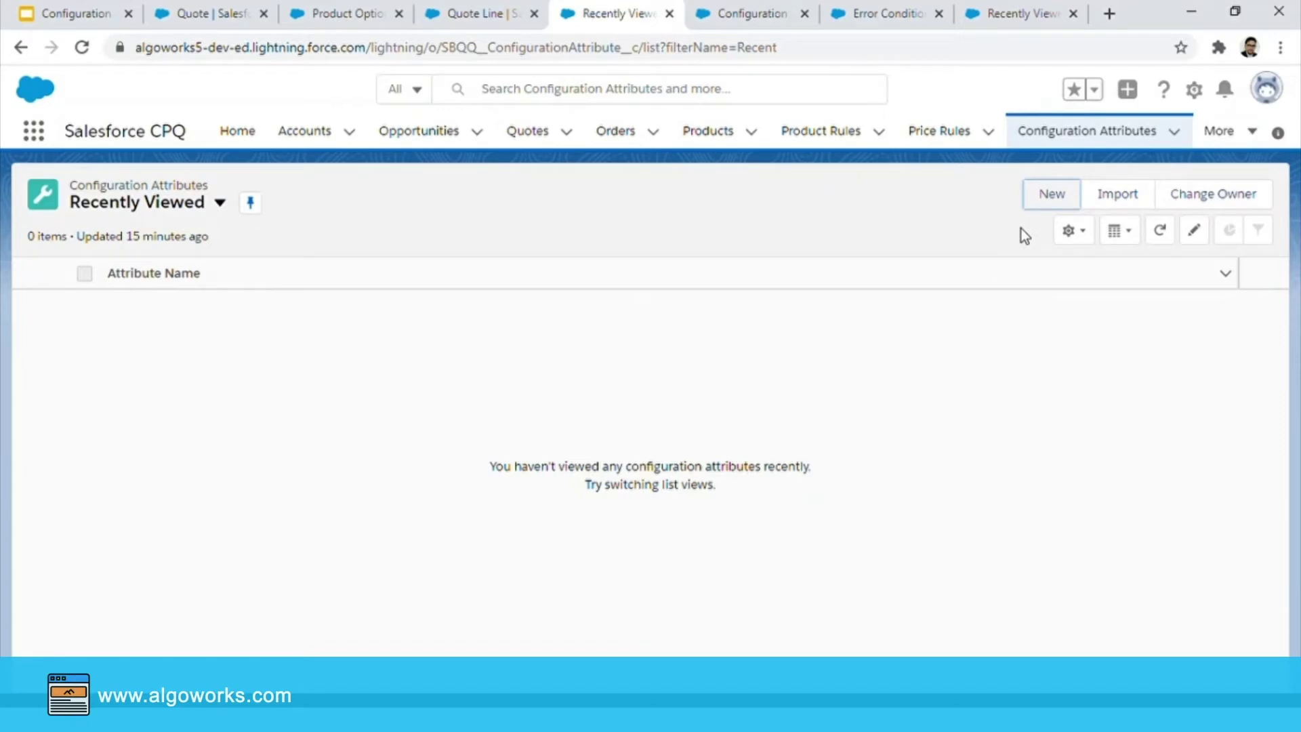
Open a new product-associated Configuration Attribute form and check which Target Field values it offers.
left_click(1042, 210)
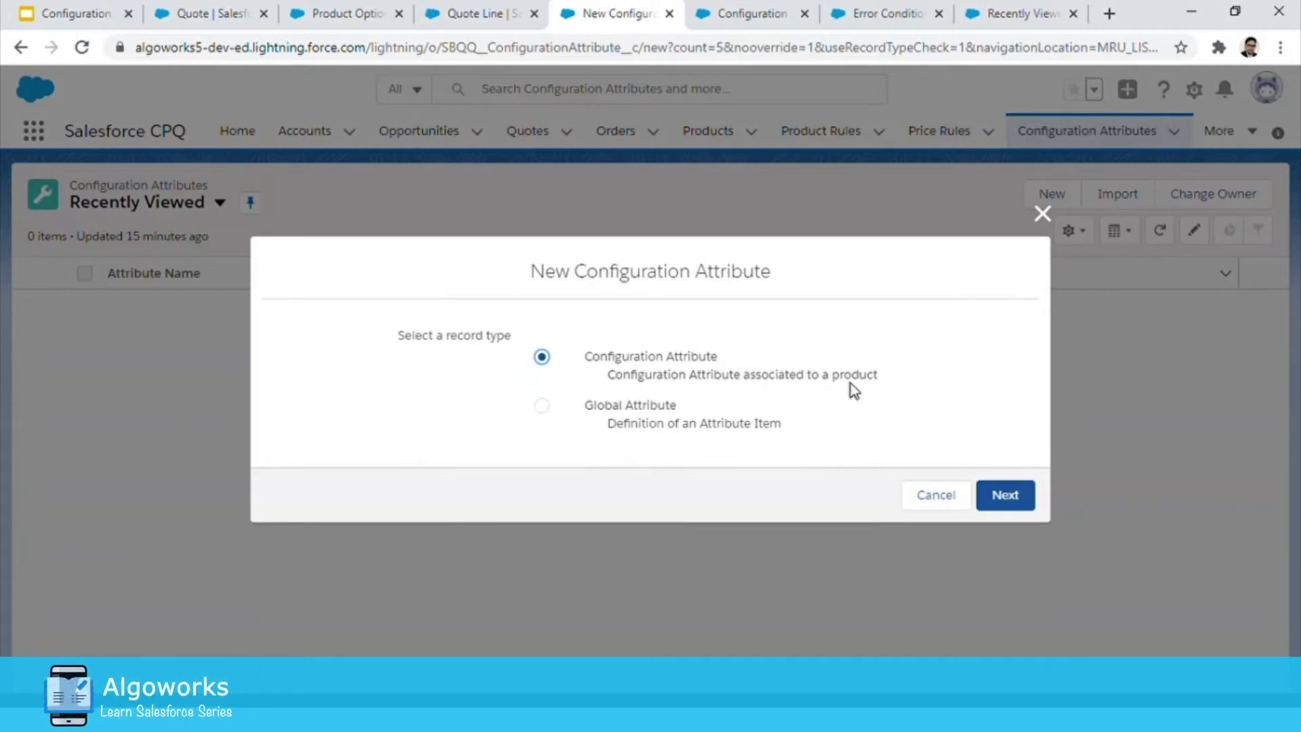
left_click(1023, 499)
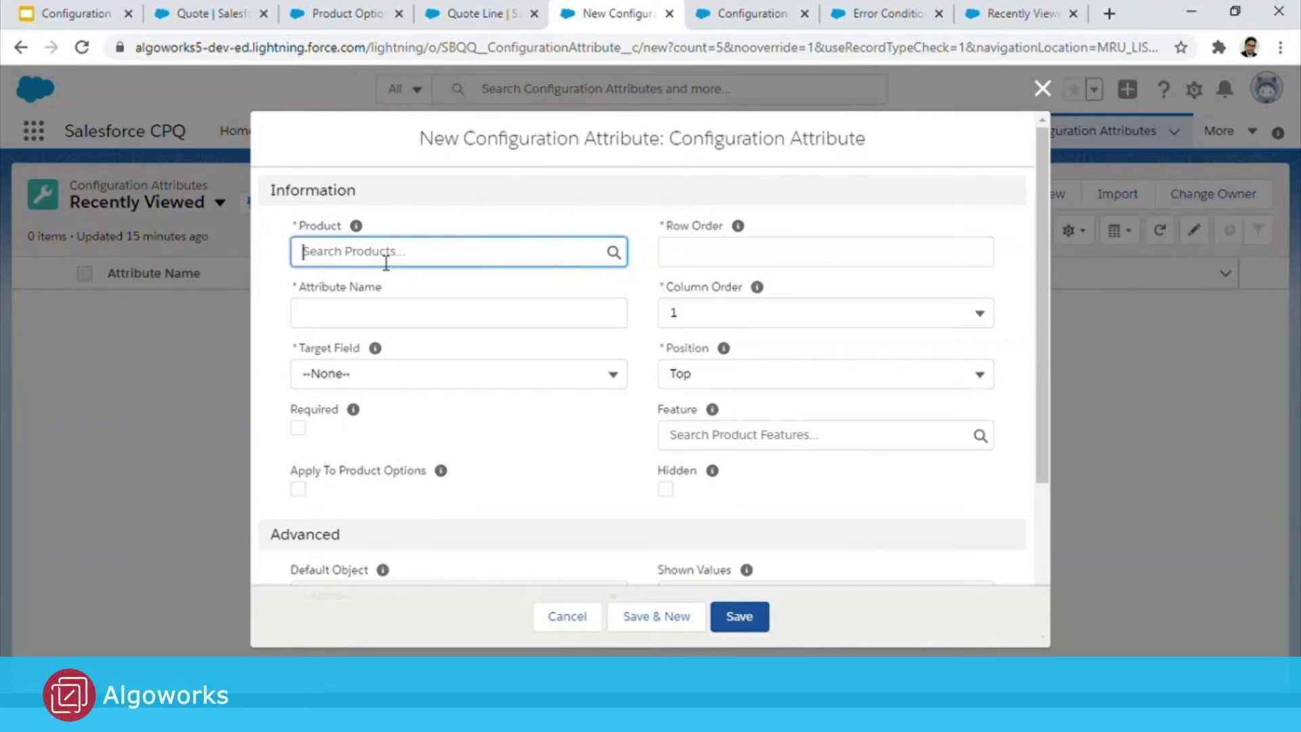
left_click(180, 14)
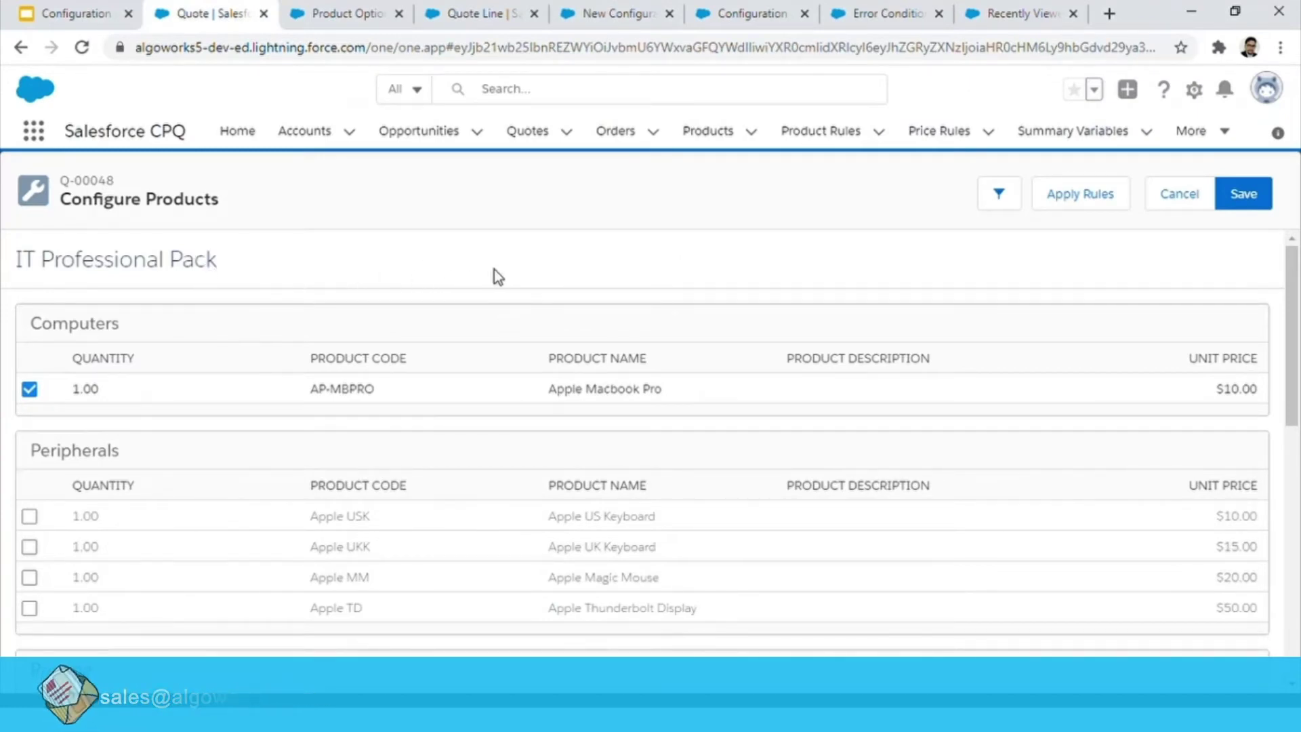
left_click(728, 16)
left_click(620, 14)
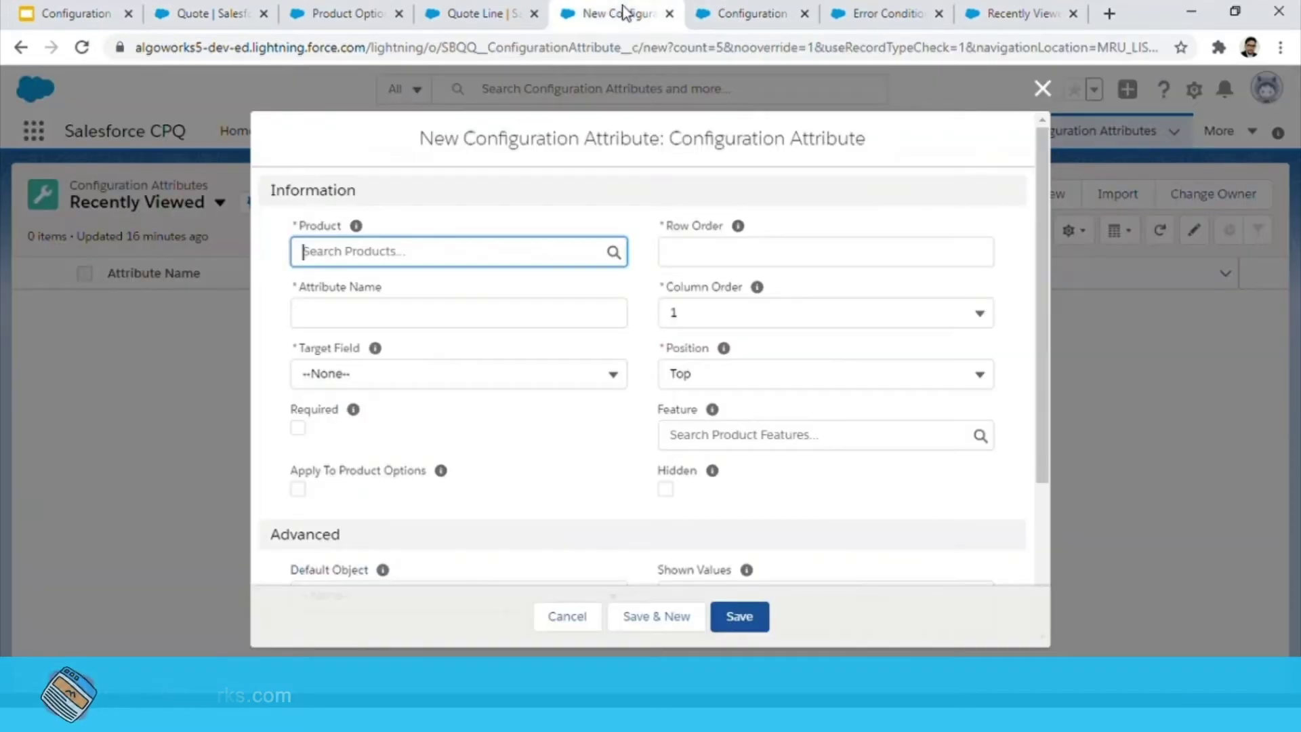
left_click(444, 371)
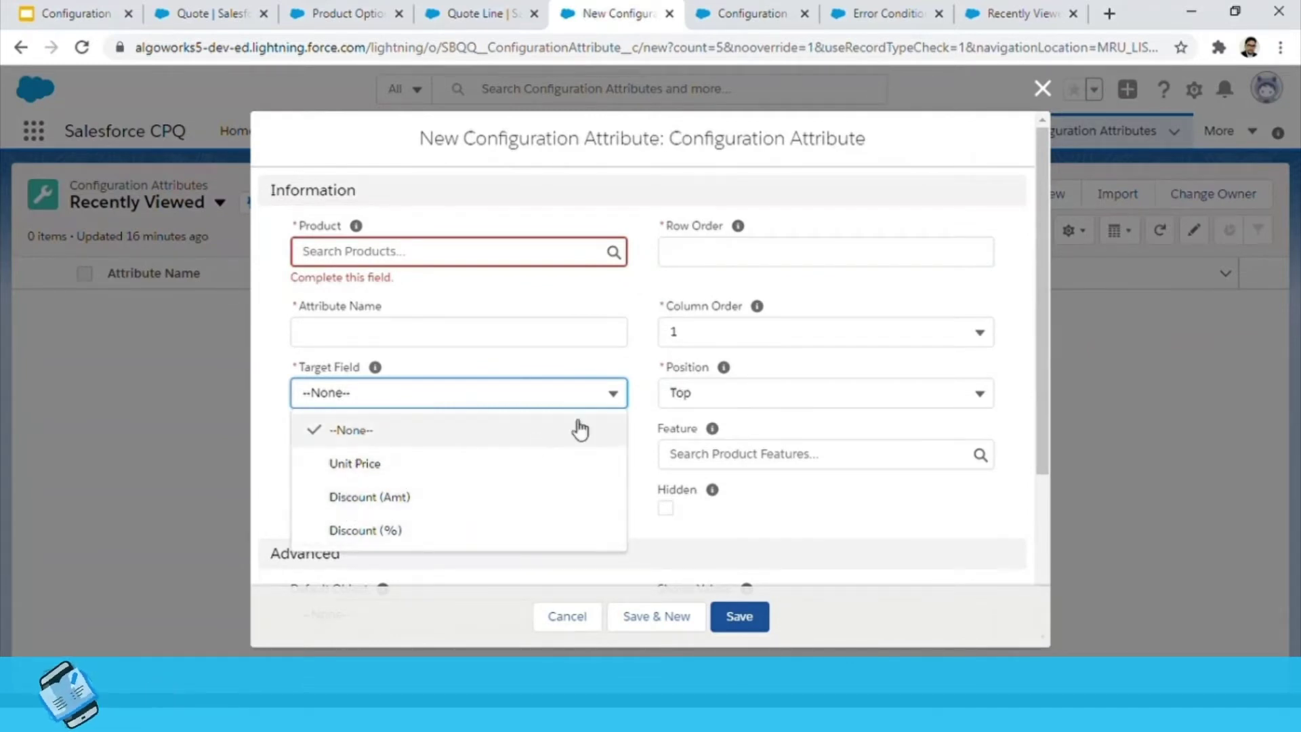
left_click(645, 368)
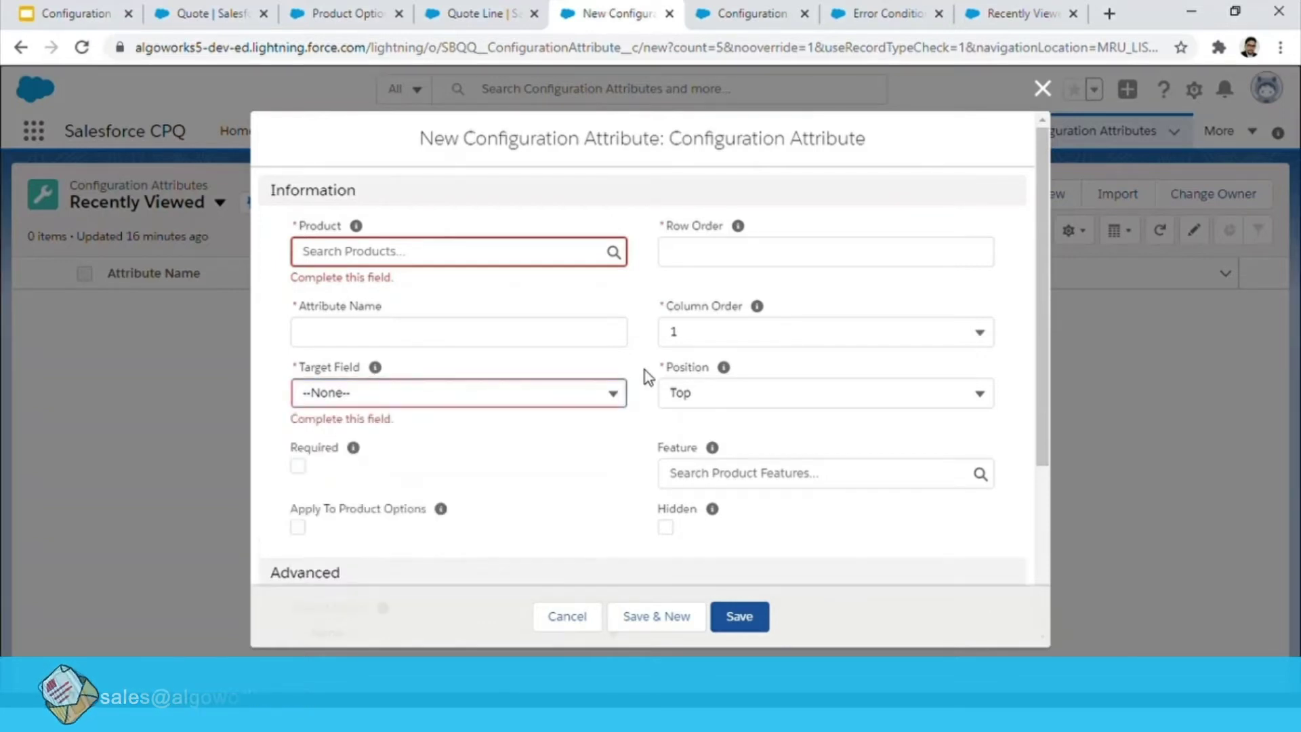
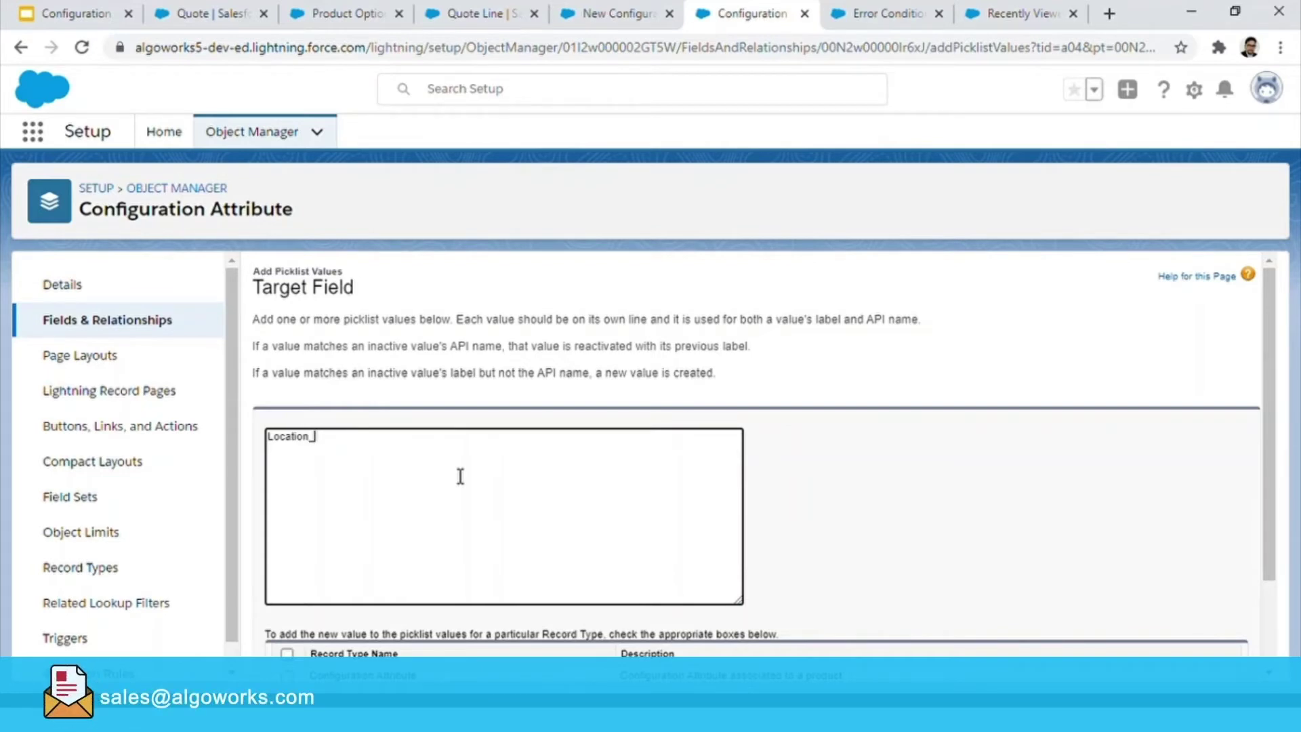
Add Location__c as a Target Field picklist value on Configuration Attribute for all record types, save it and check the values list.
type("c")
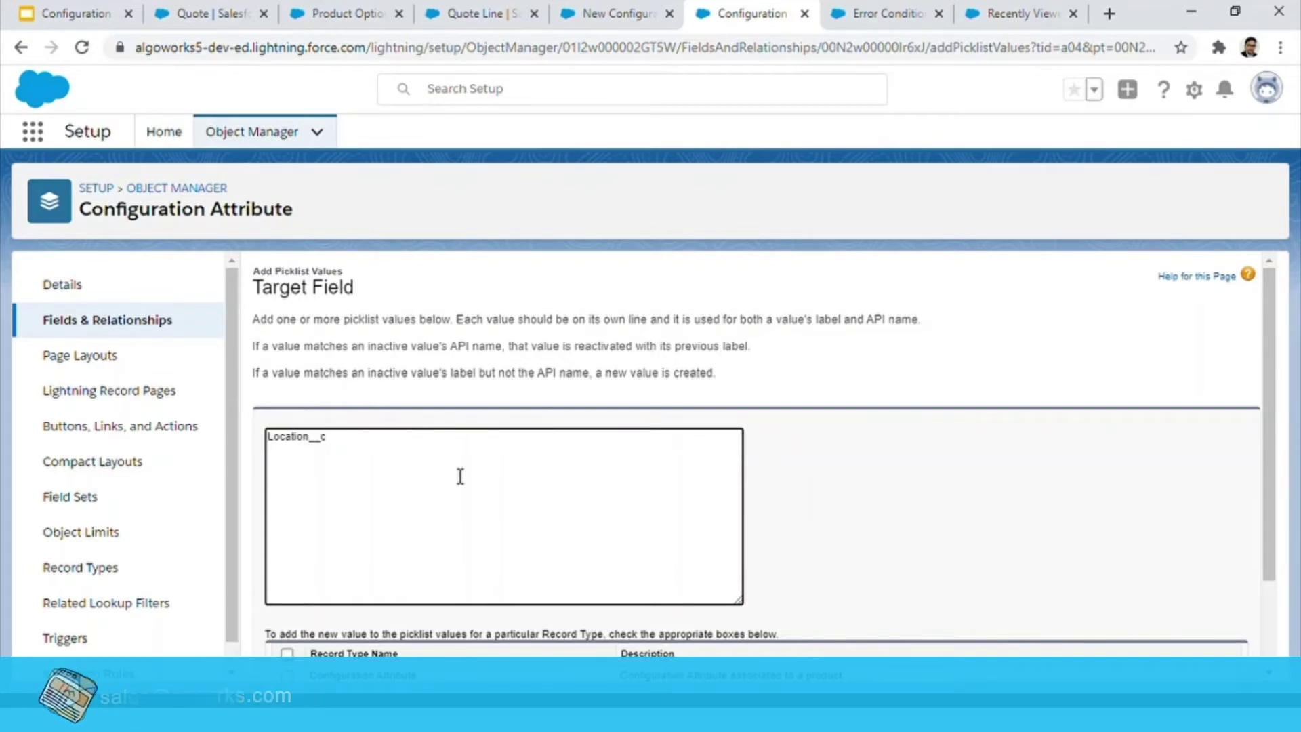
scroll(425, 488, "down", 2)
left_click(288, 538)
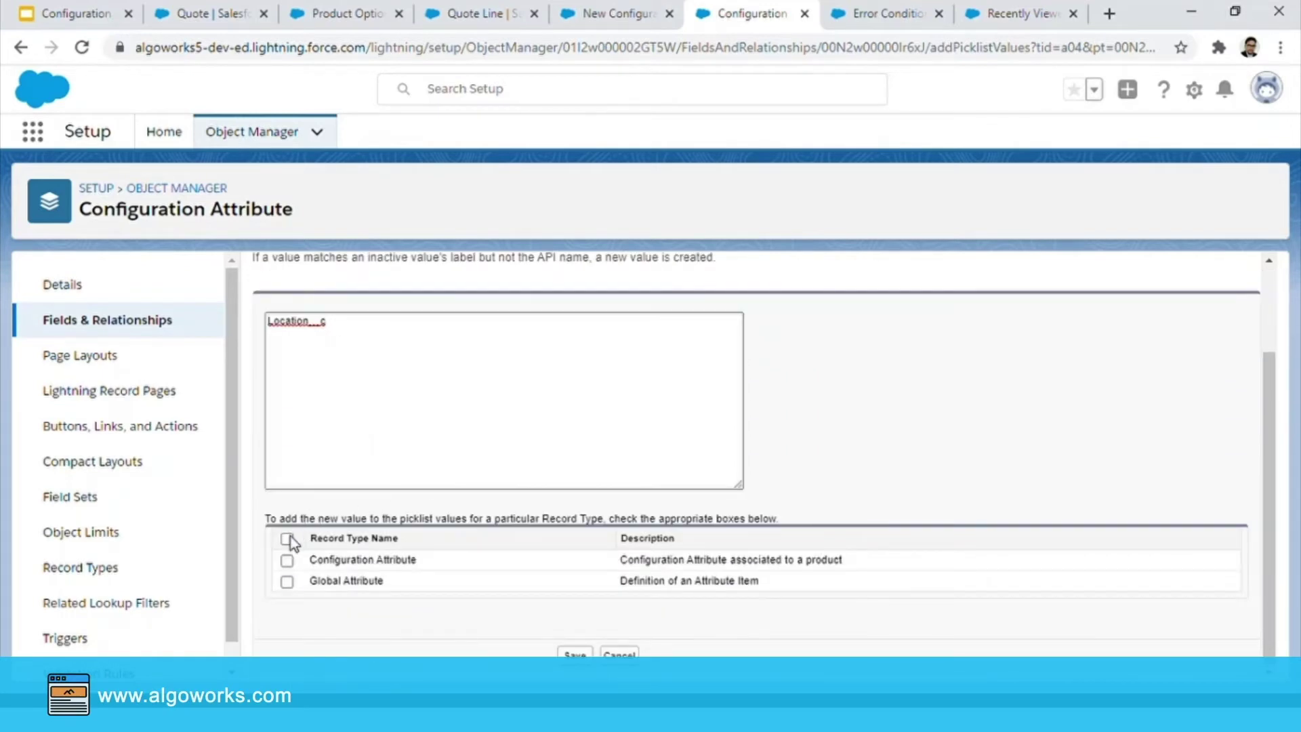
left_click(575, 655)
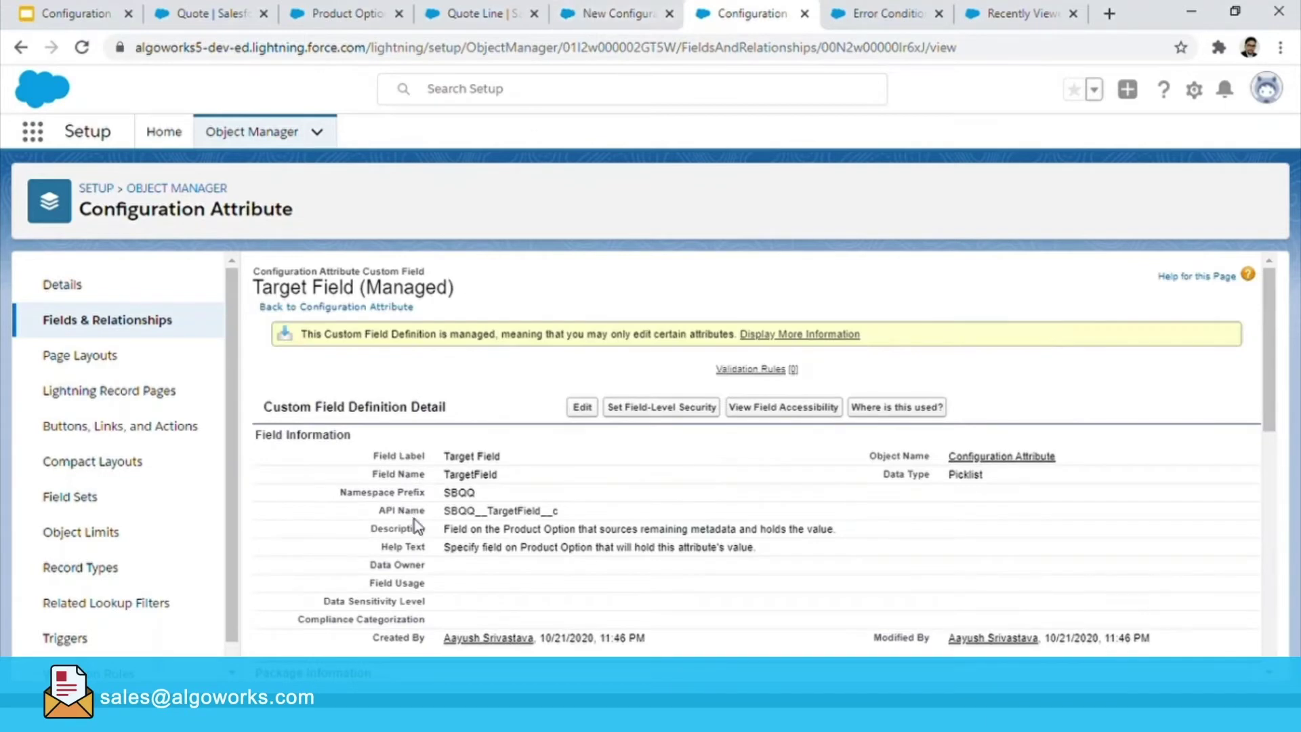
scroll(413, 522, "down", 10)
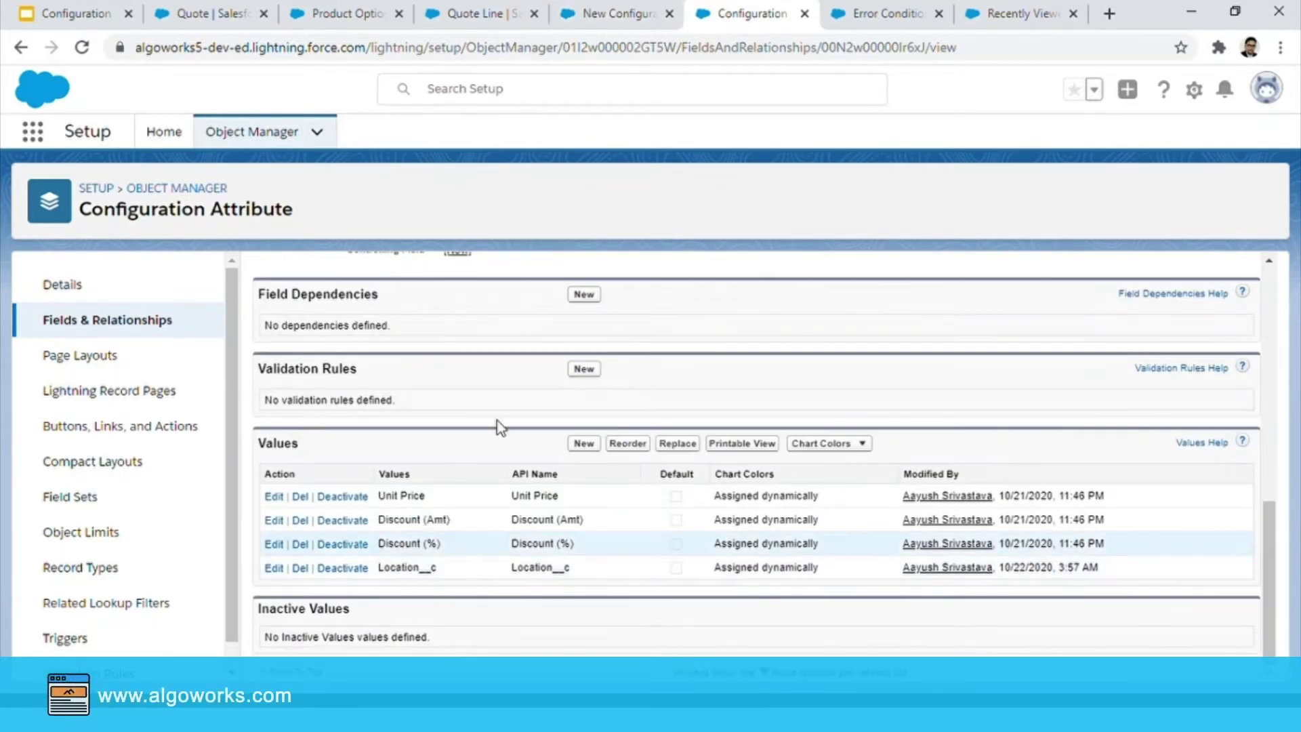
Discard the outdated attribute form and start a new Configuration Attribute record for the IT Professional Pack product.
left_click(610, 14)
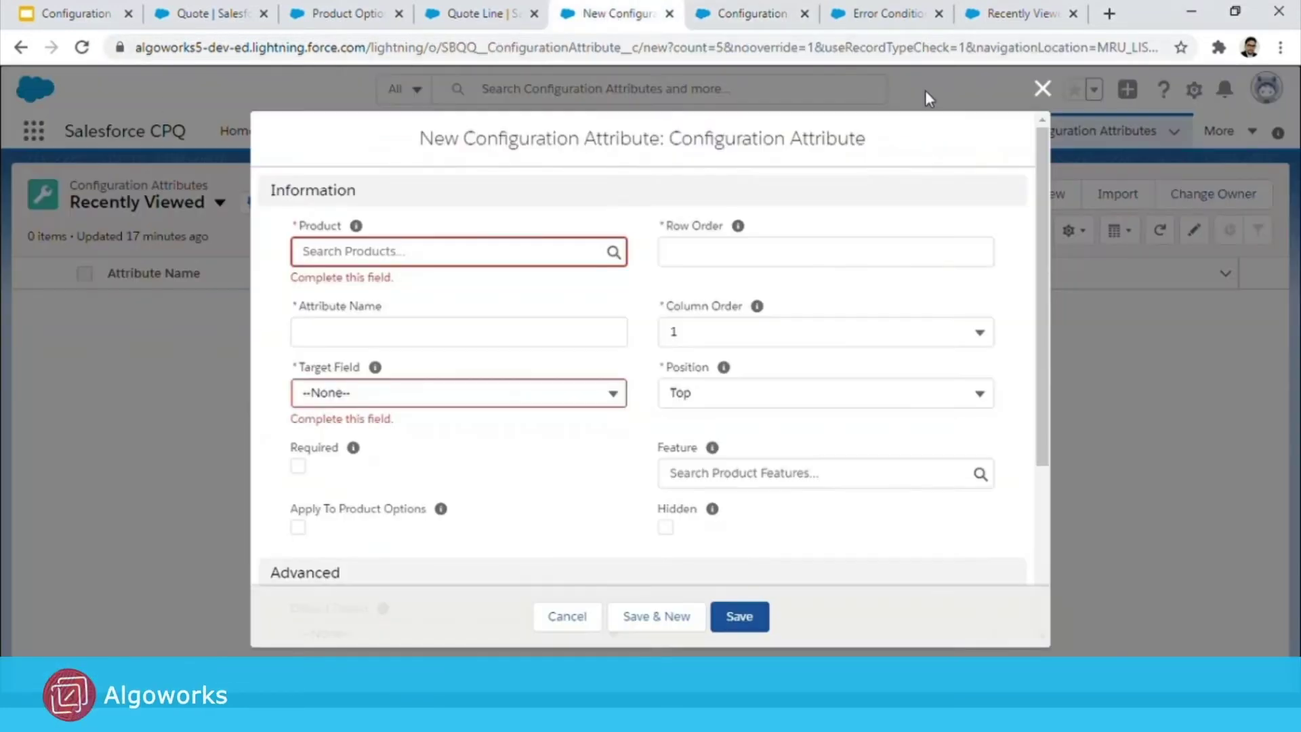
left_click(1042, 88)
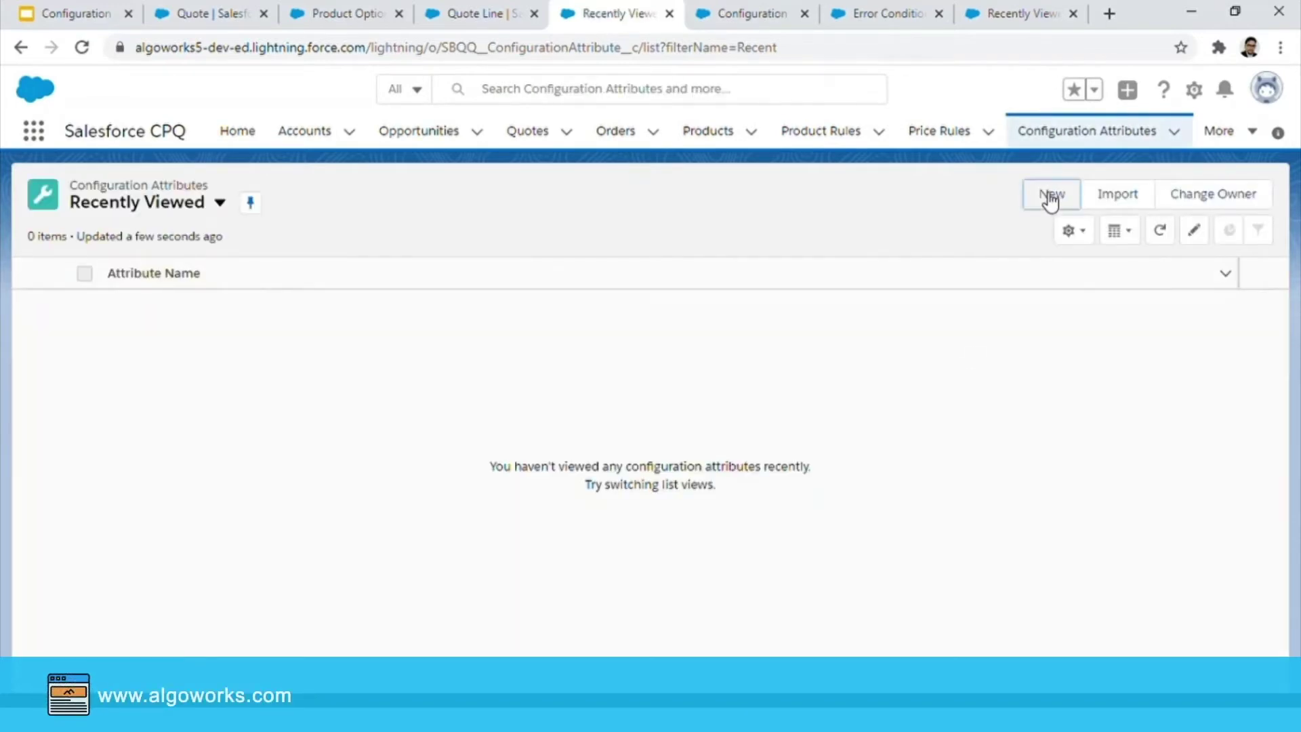
left_click(1050, 196)
left_click(1014, 495)
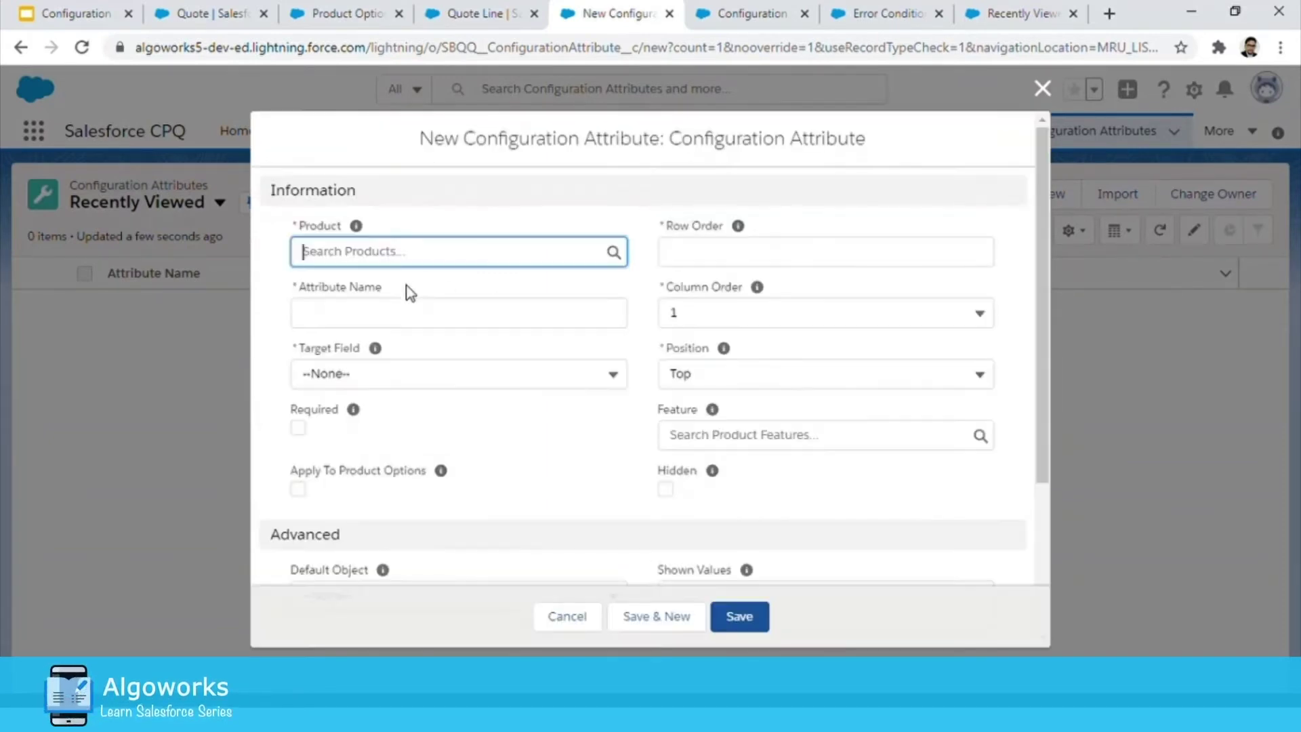
left_click(363, 268)
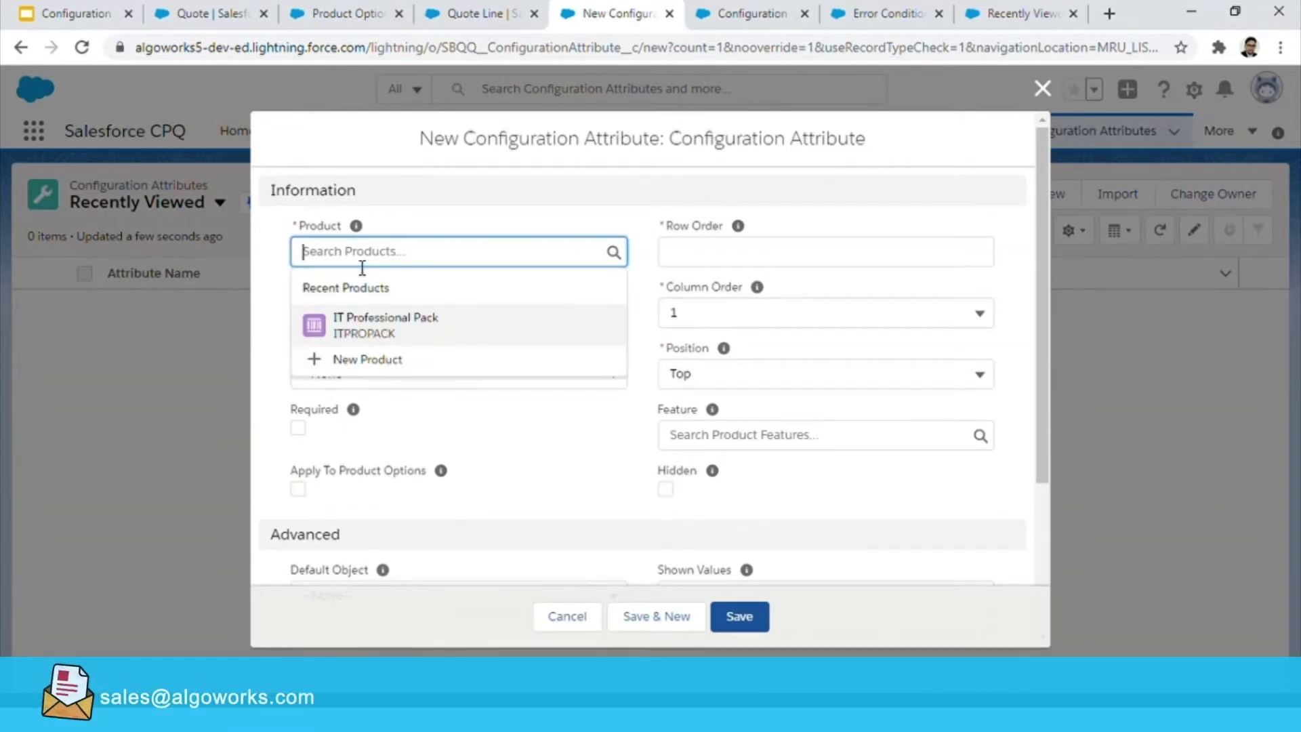
left_click(375, 332)
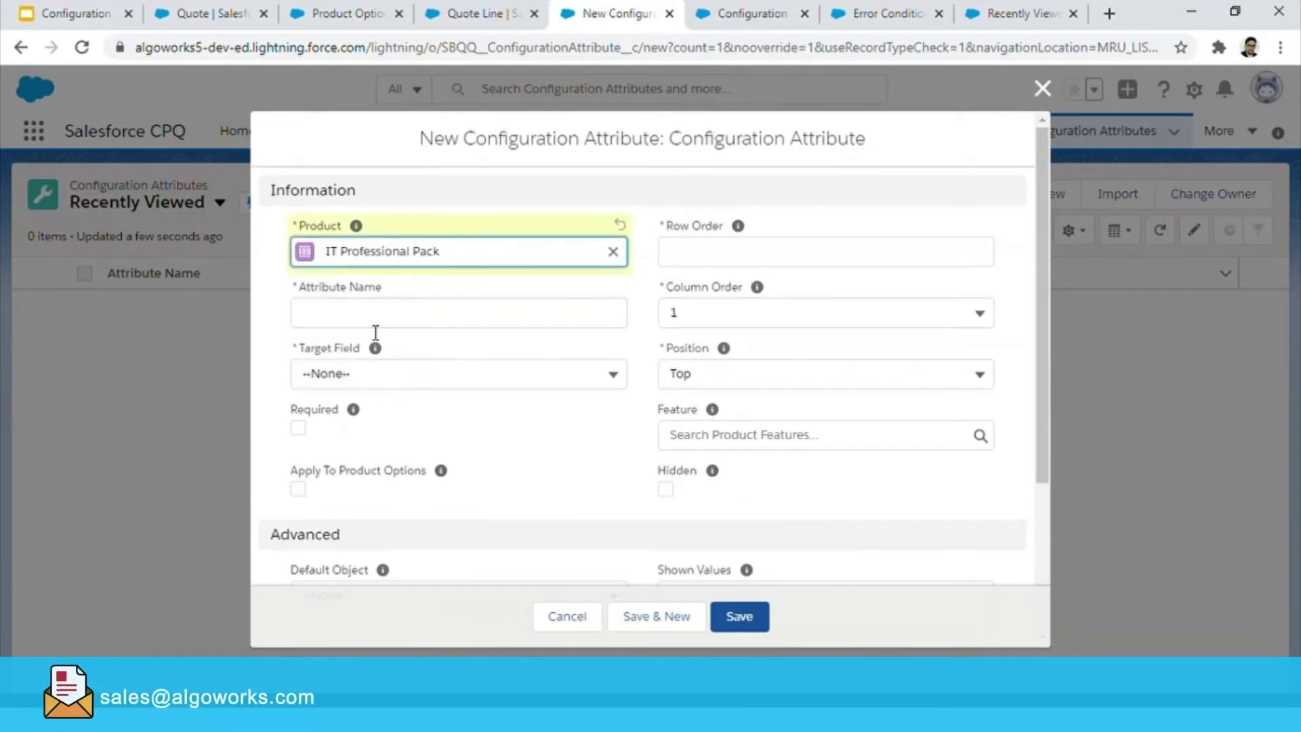
Name the attribute Location (IT PROPACK) and set its target field to Location__c.
left_click(430, 324)
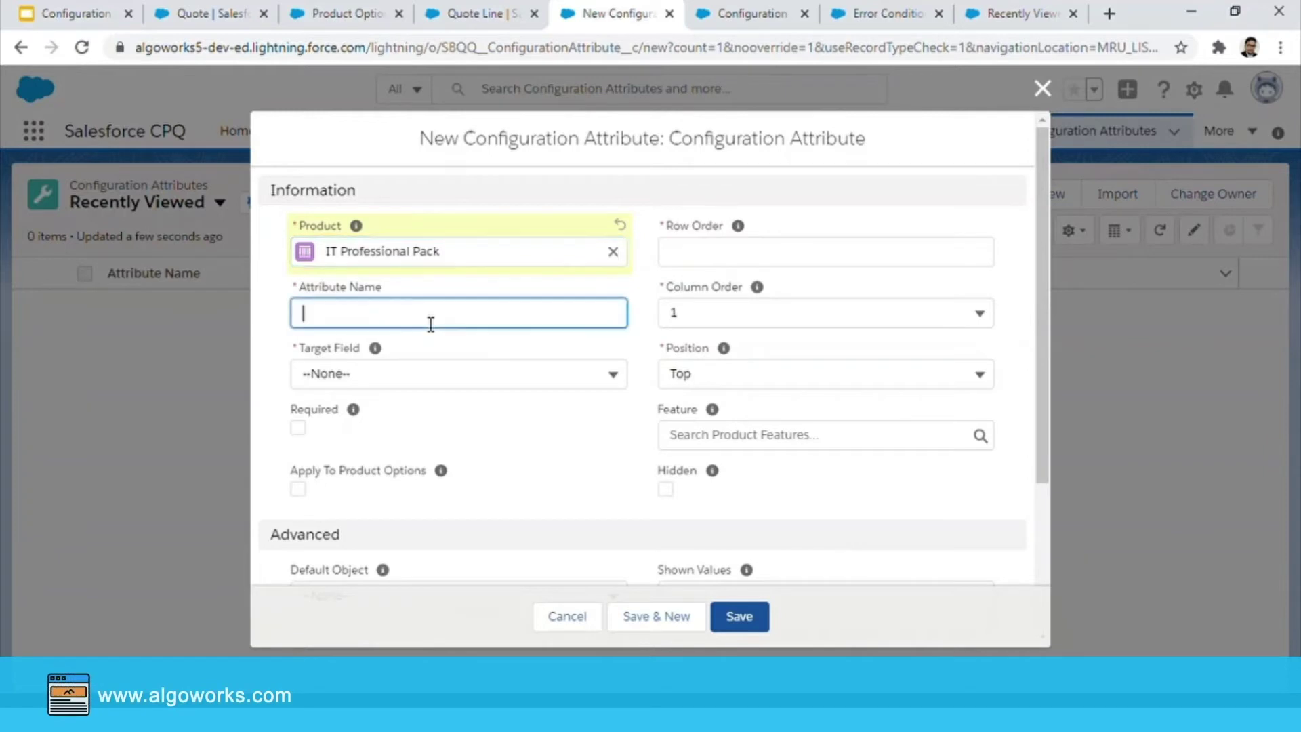
type("Location")
left_click(409, 350)
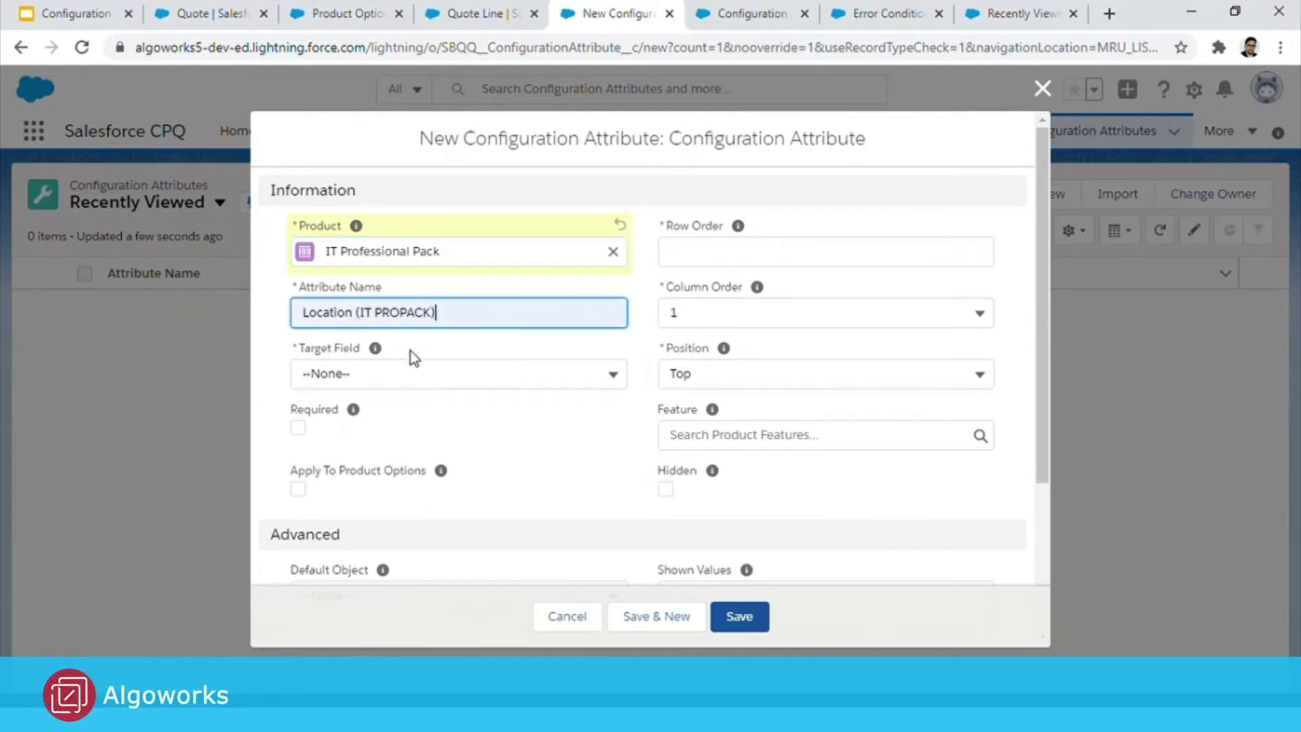
left_click(467, 376)
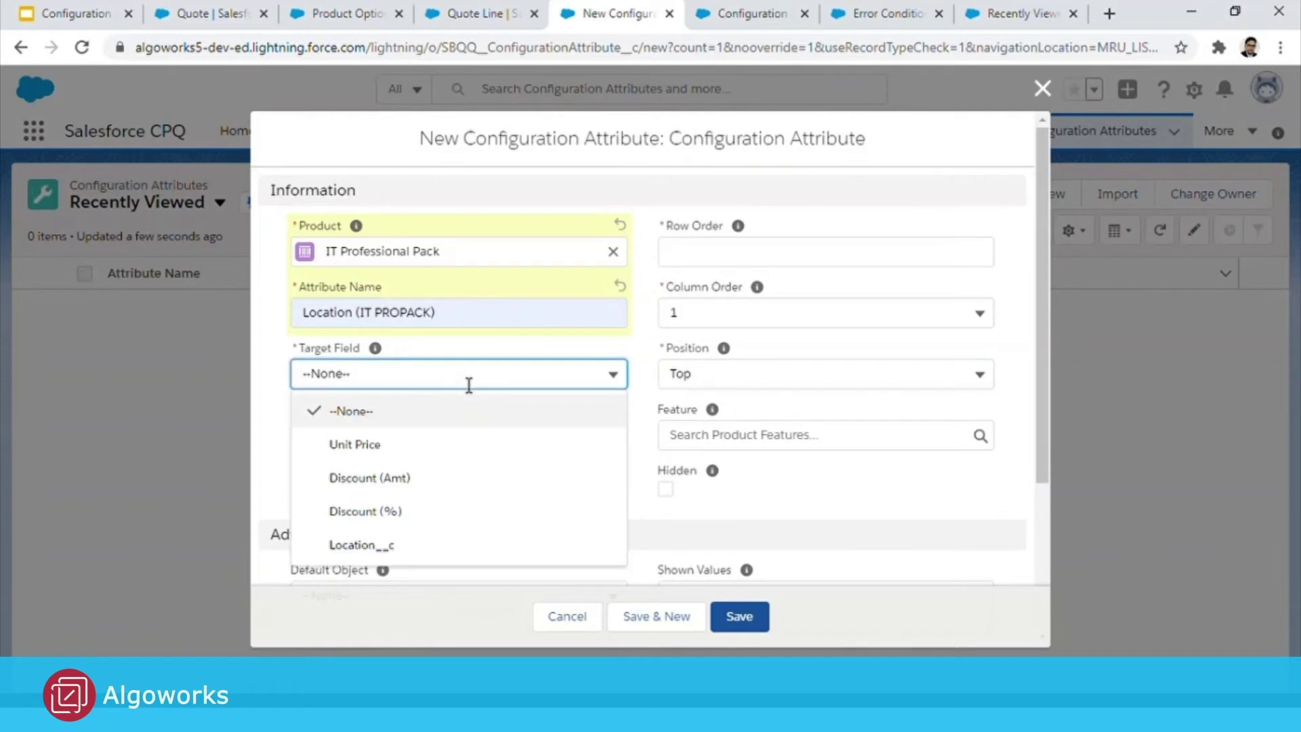
left_click(392, 549)
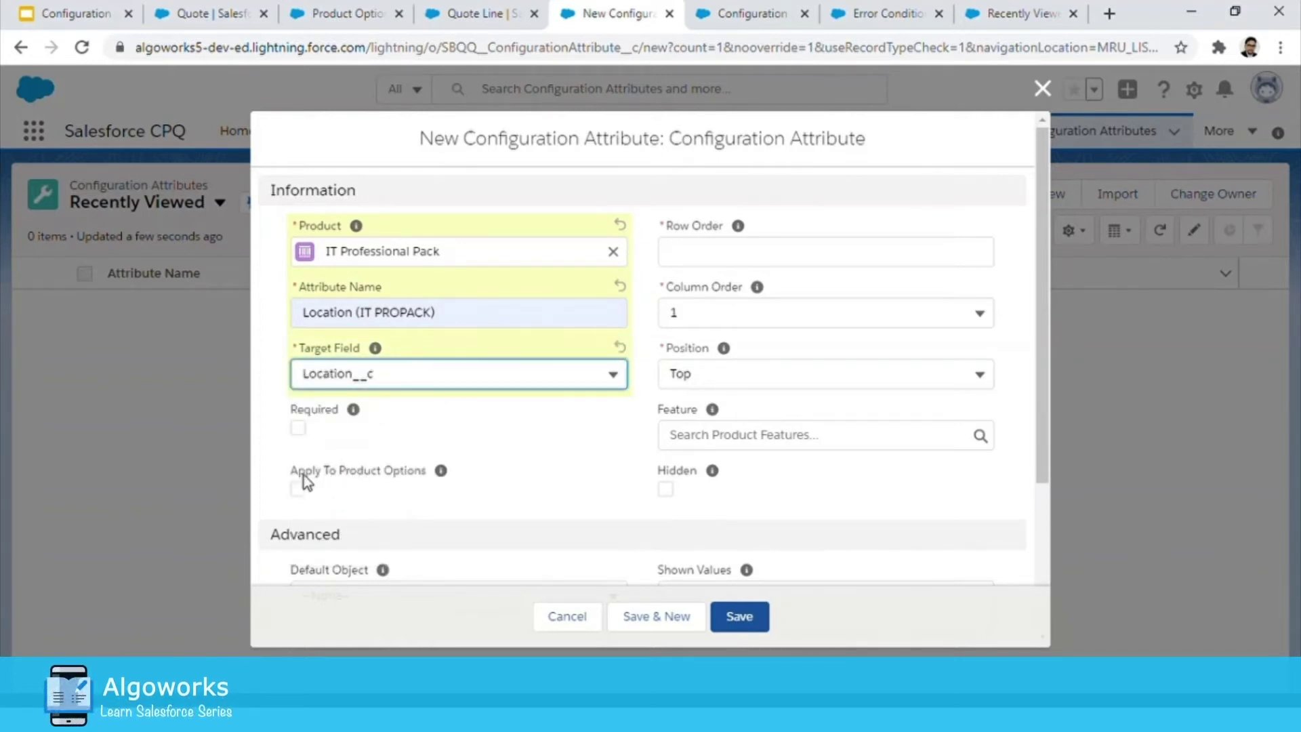
Mark the configuration attribute as required and set its row order to 10.
left_click(296, 430)
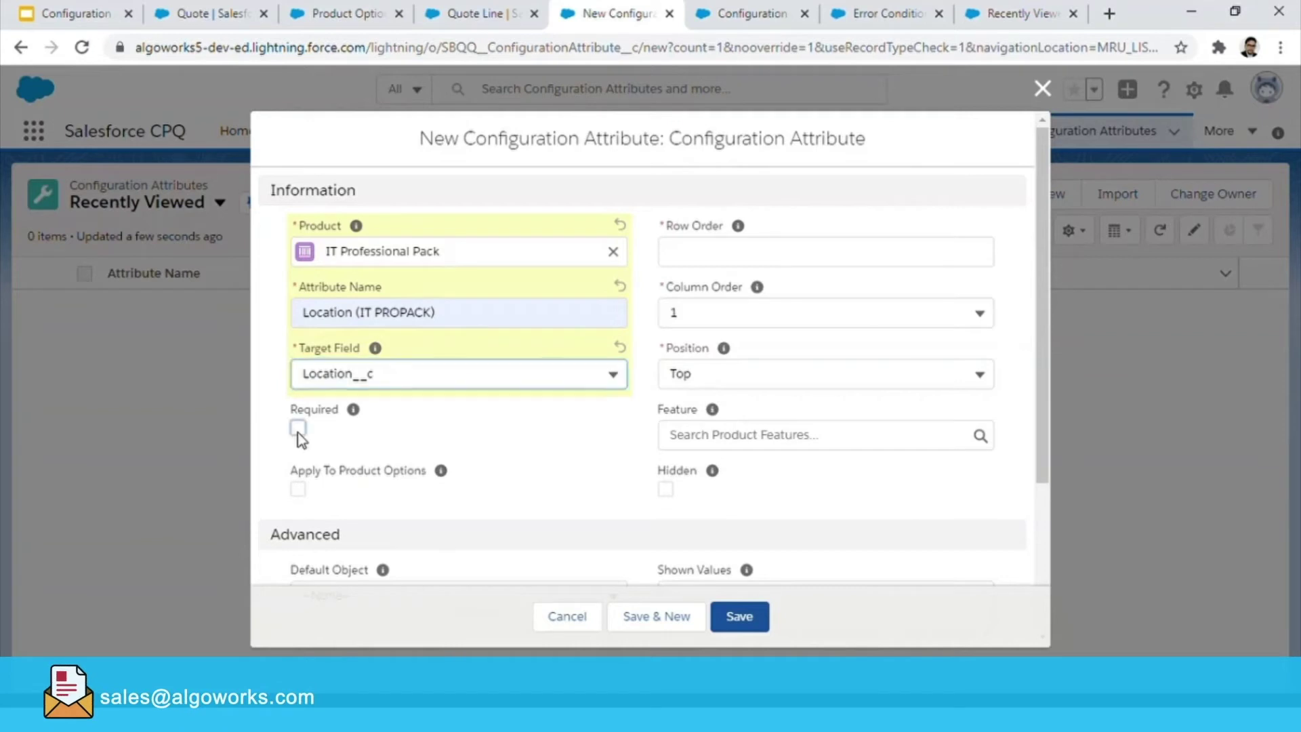
left_click(787, 258)
type("10")
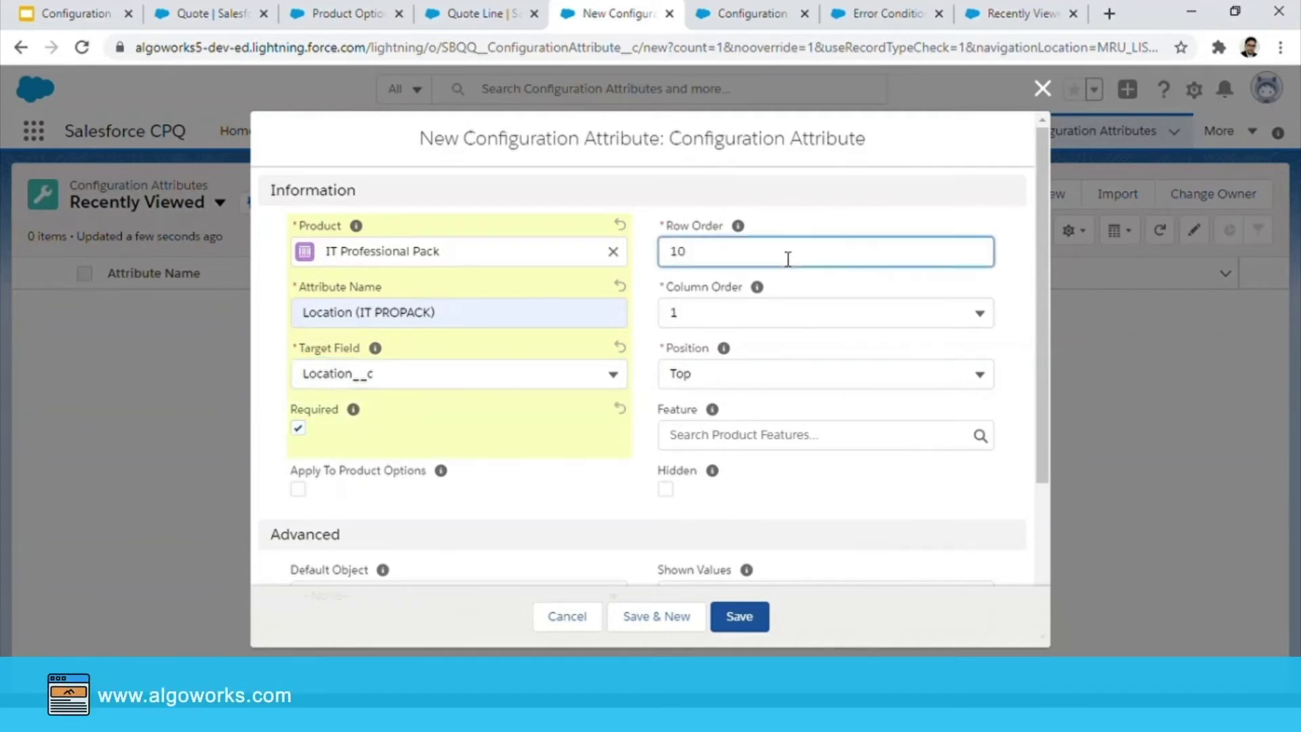
Enable Apply To Product Options for the configuration attribute and save the record.
scroll(609, 468, "down", 2)
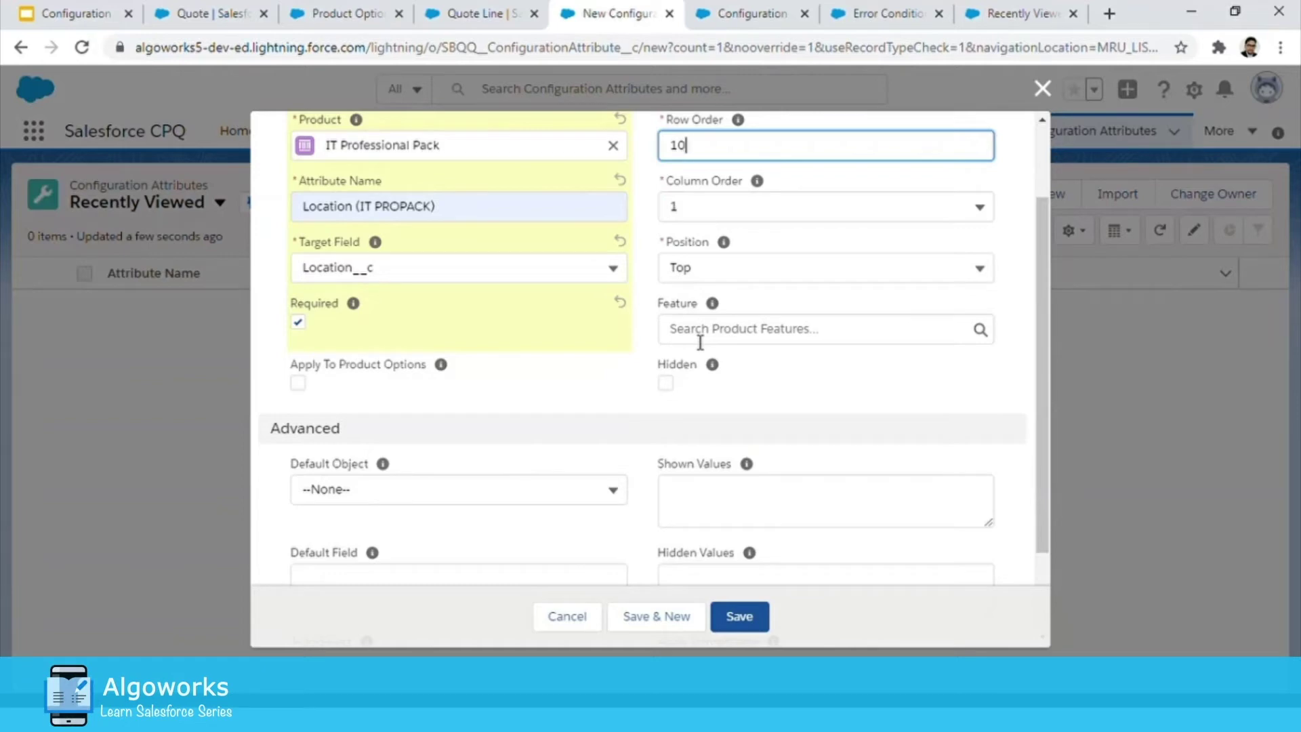
left_click(207, 14)
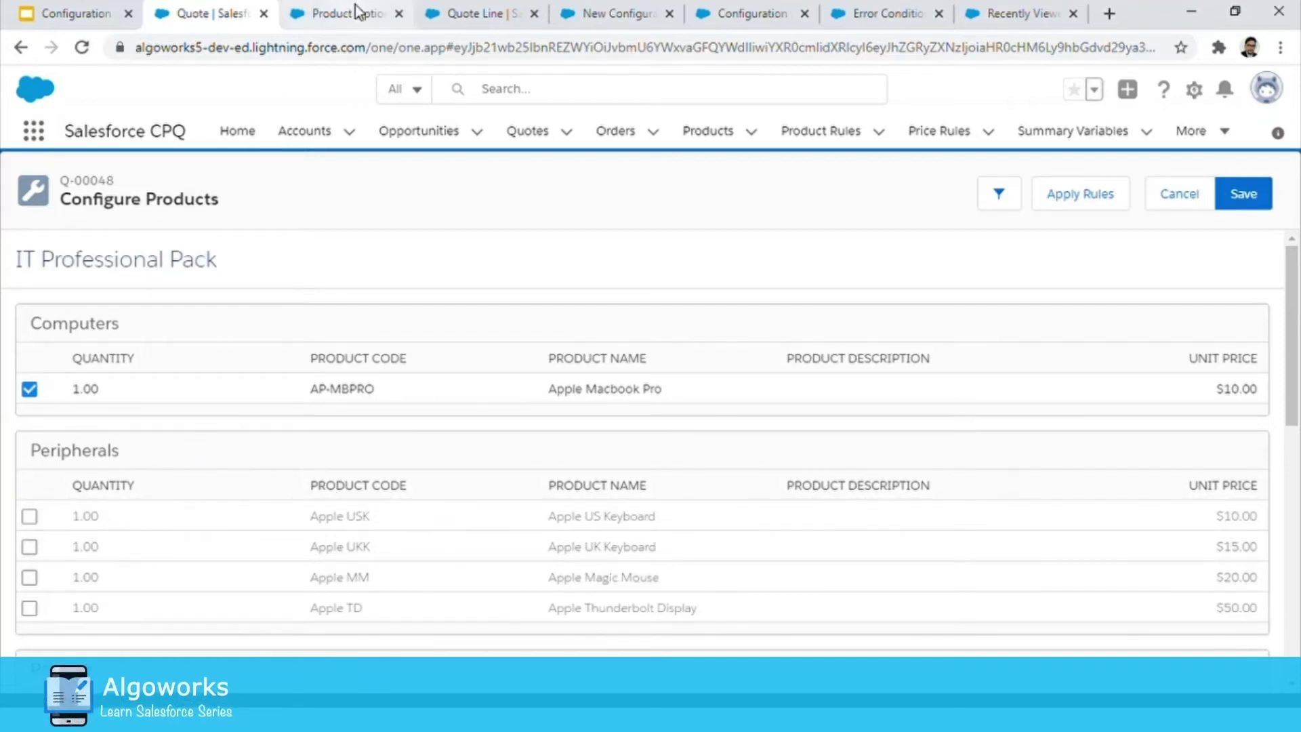
left_click(713, 11)
left_click(605, 13)
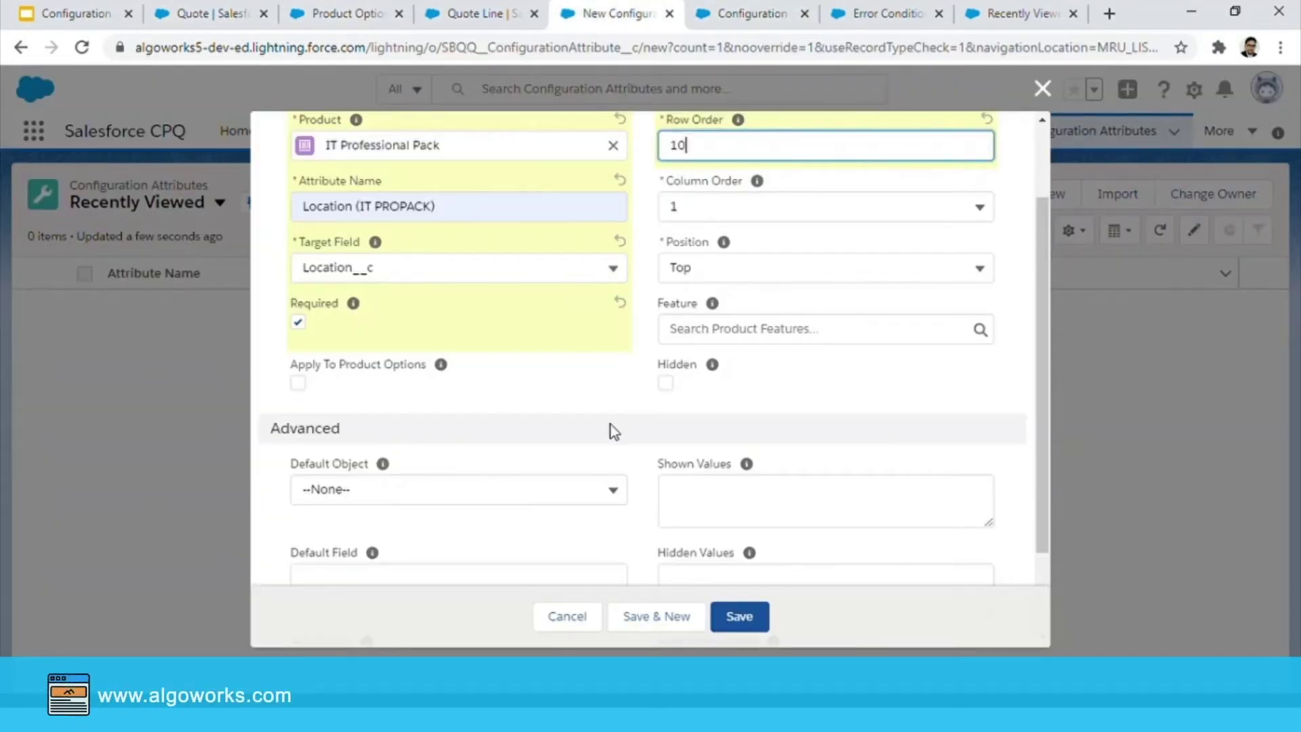
scroll(612, 430, "down", 2)
scroll(613, 430, "up", 2)
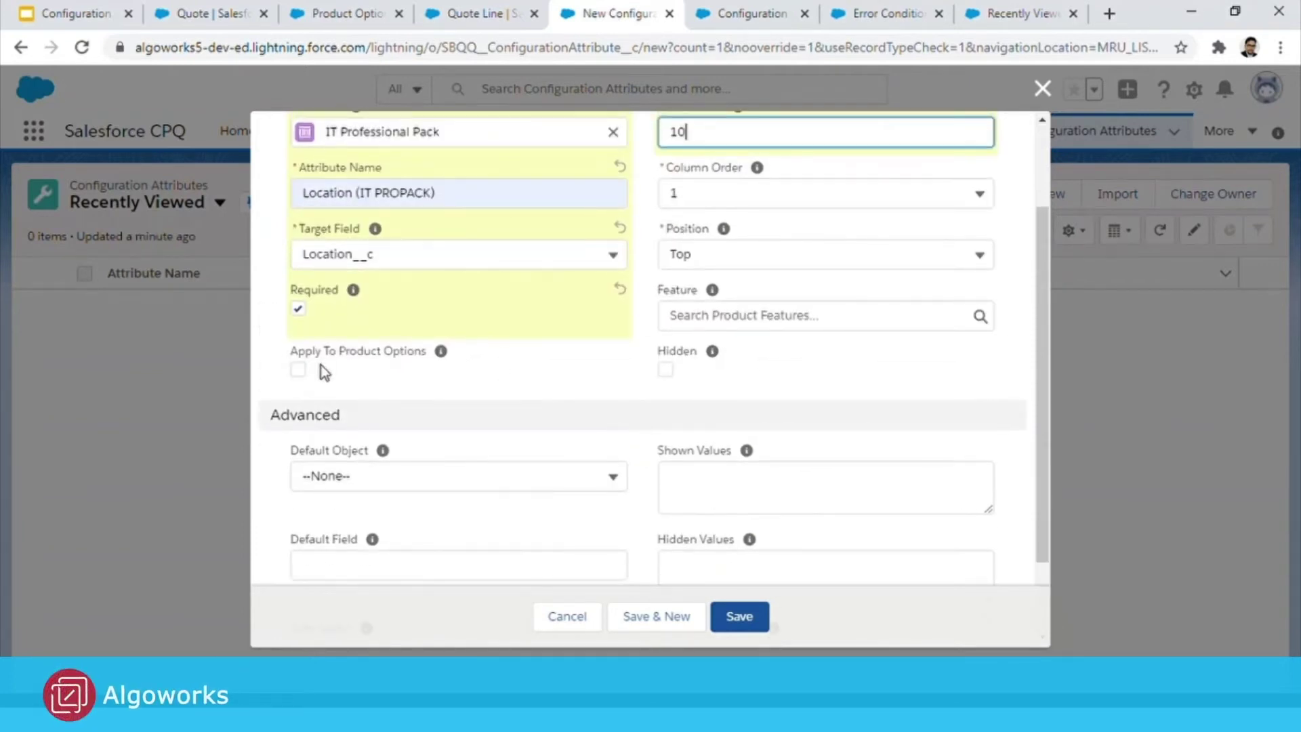
left_click(298, 369)
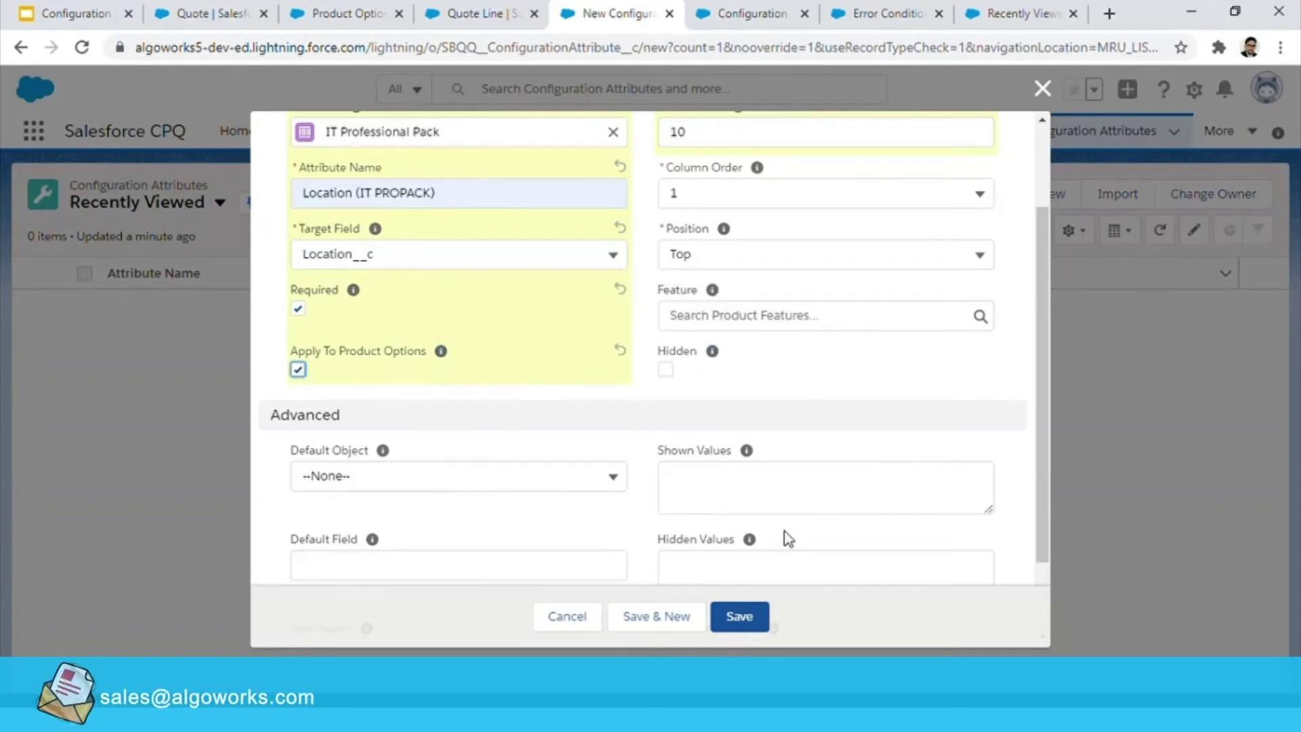
scroll(853, 435, "up", 2)
left_click(744, 619)
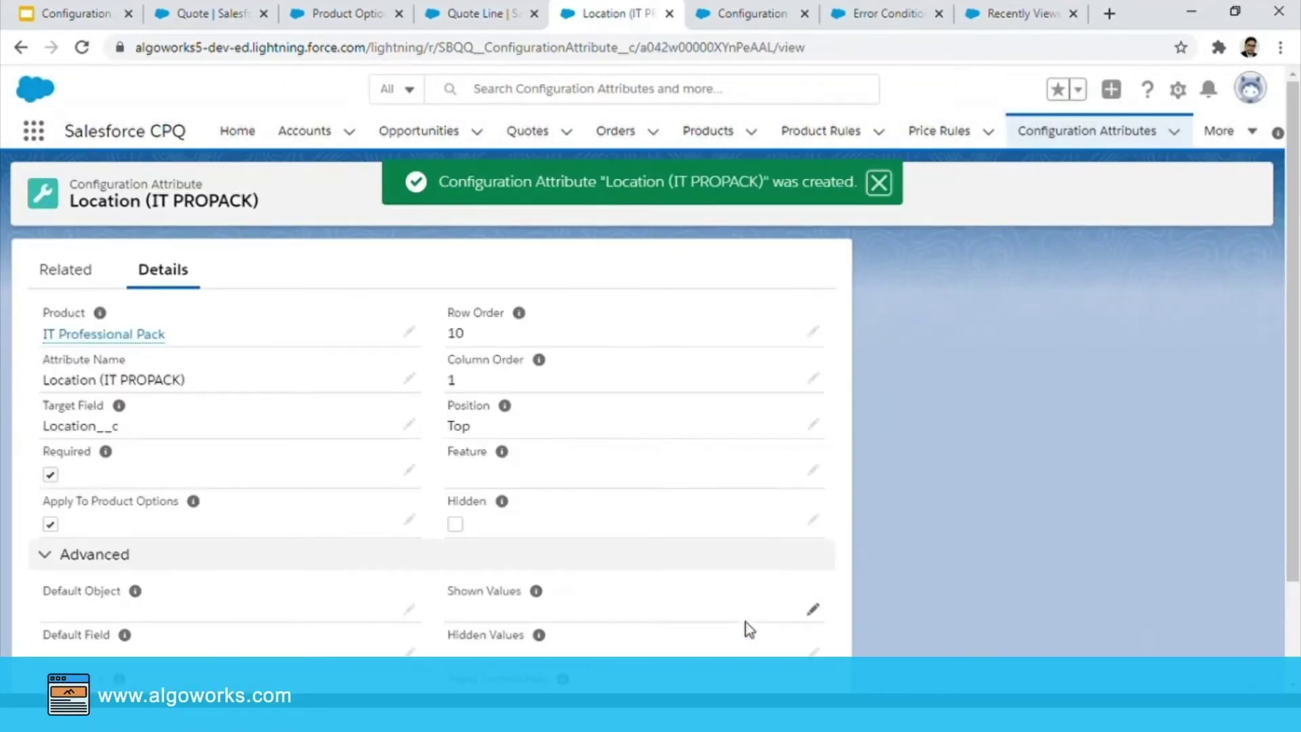
Cancel out of the IT Professional Pack configuration, product selection and quote line editor to return to the quote record.
left_click(225, 13)
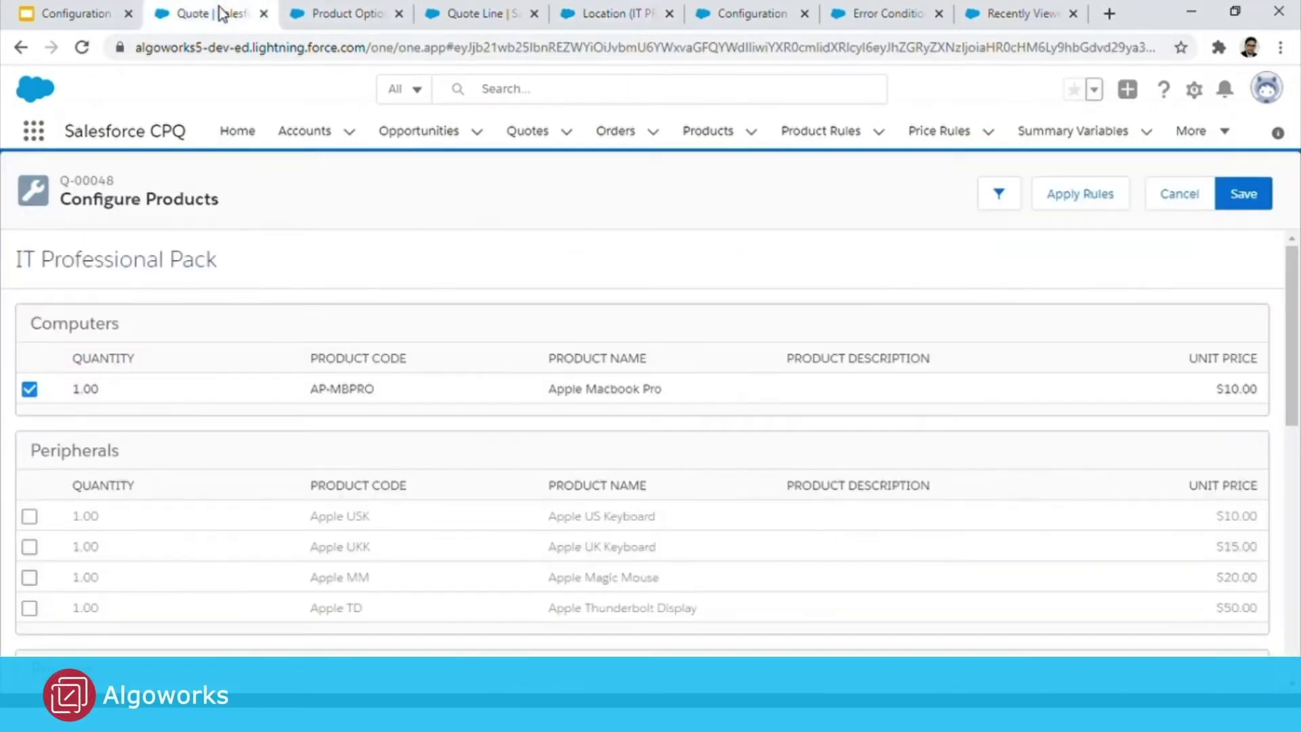
left_click(1176, 203)
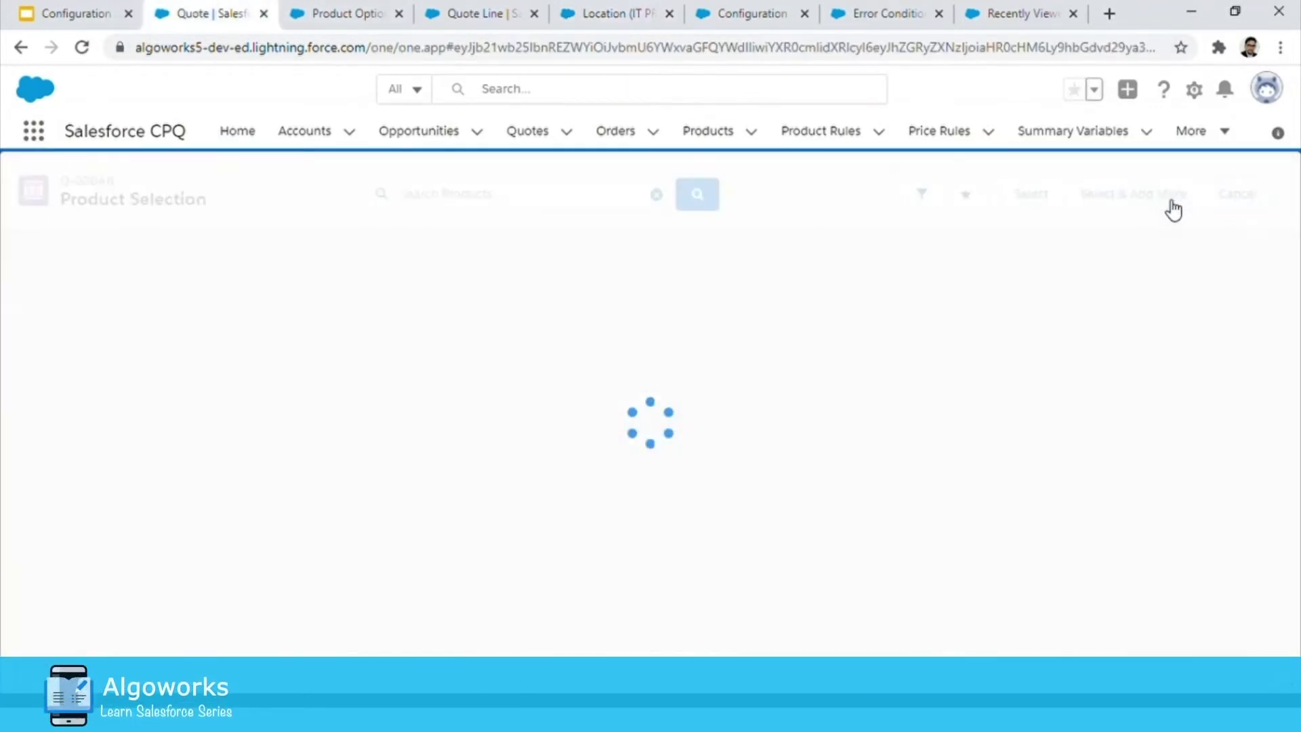
left_click(1234, 203)
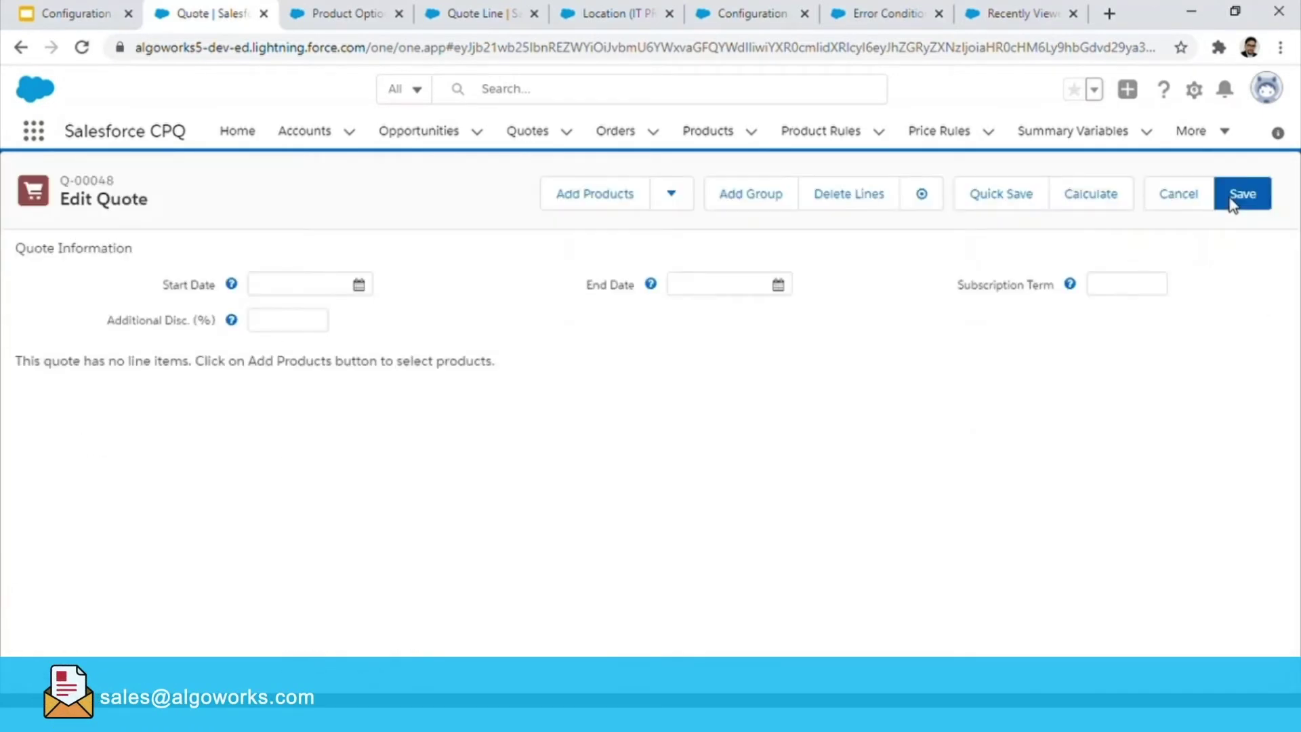
left_click(1172, 194)
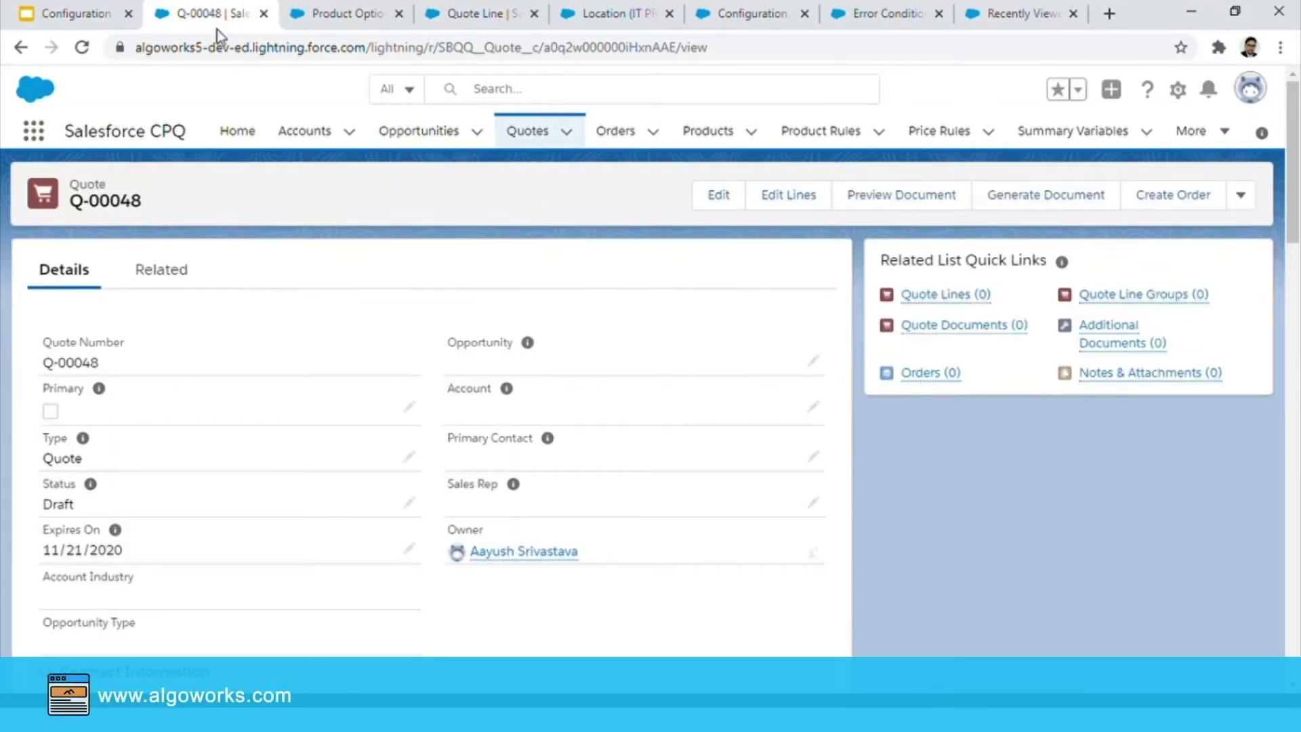
Reload the quote, edit its lines and add IT Professional Pack to open the bundle's configuration.
left_click(80, 49)
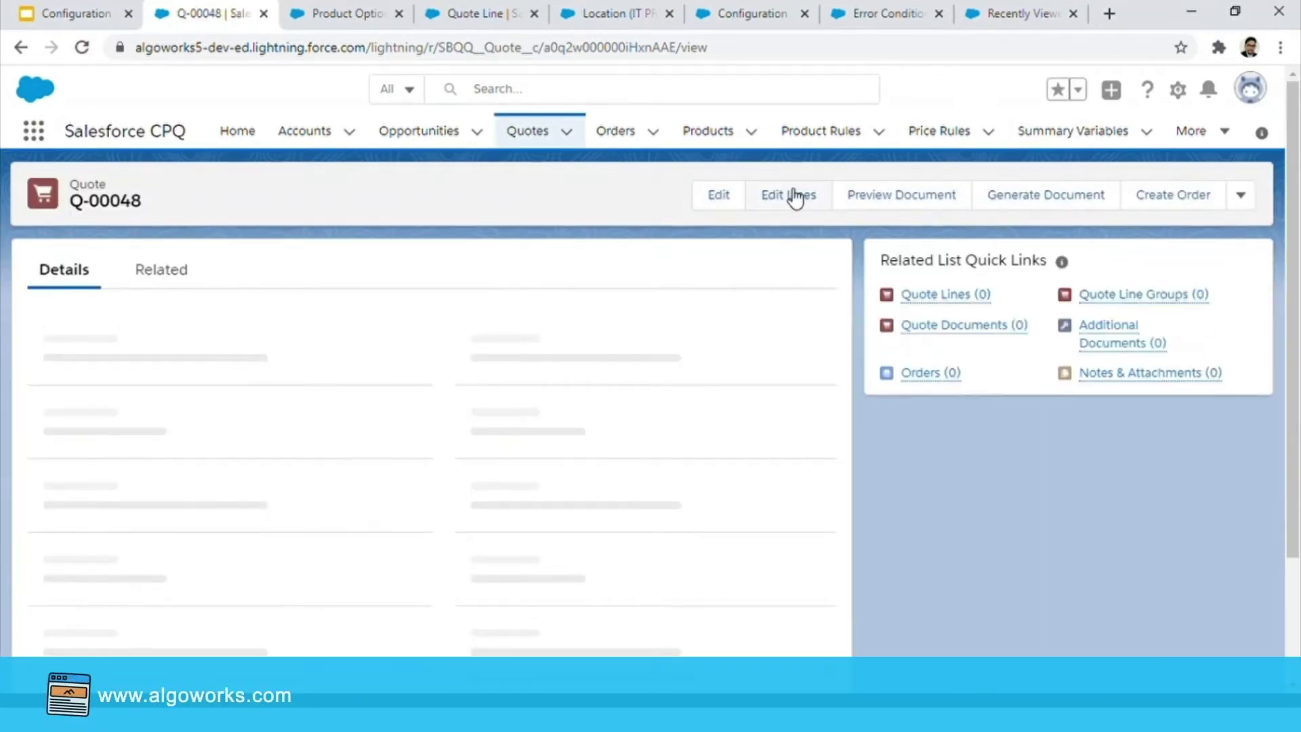
left_click(796, 196)
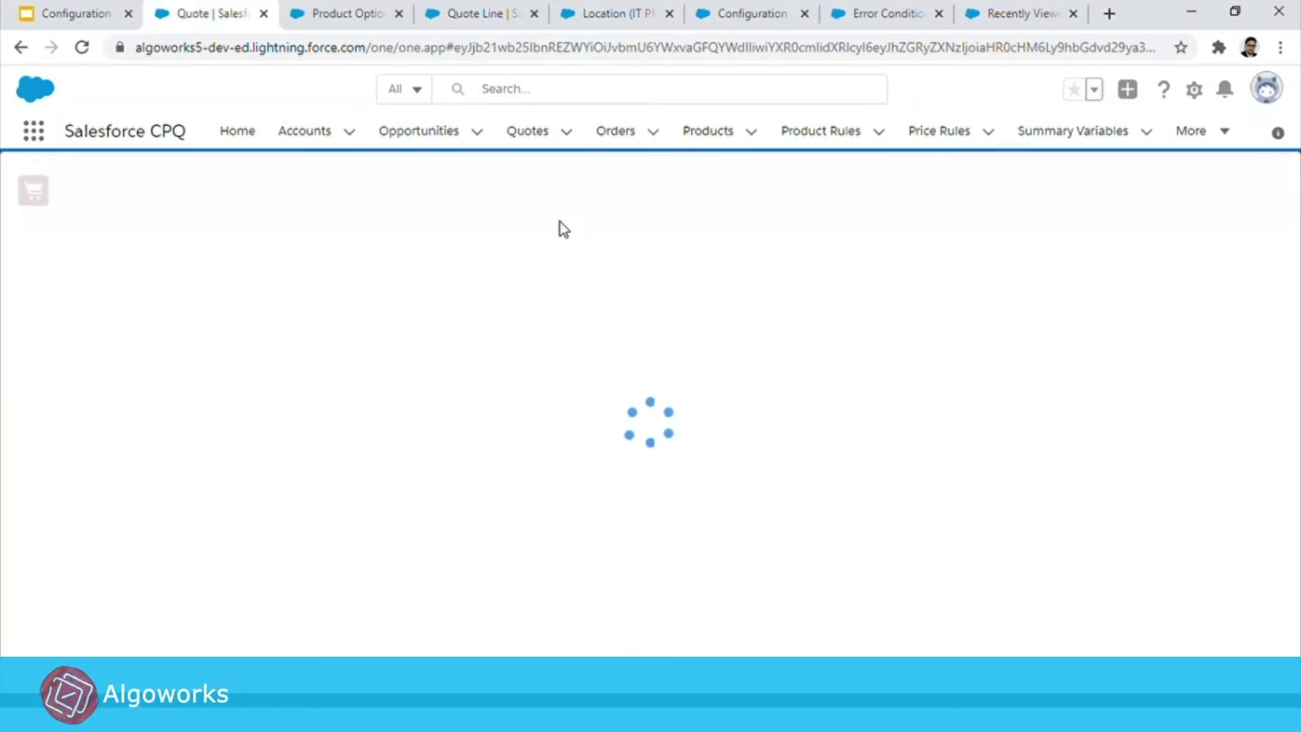
left_click(582, 201)
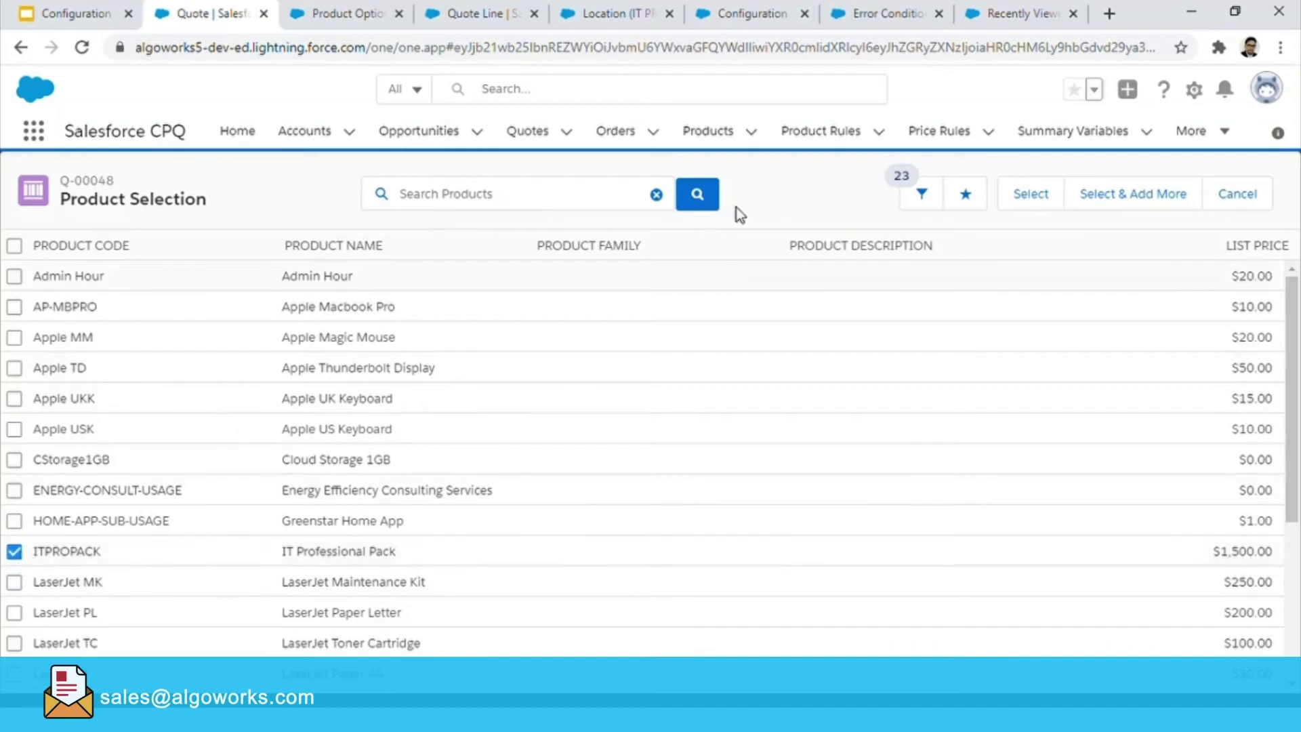
left_click(1054, 208)
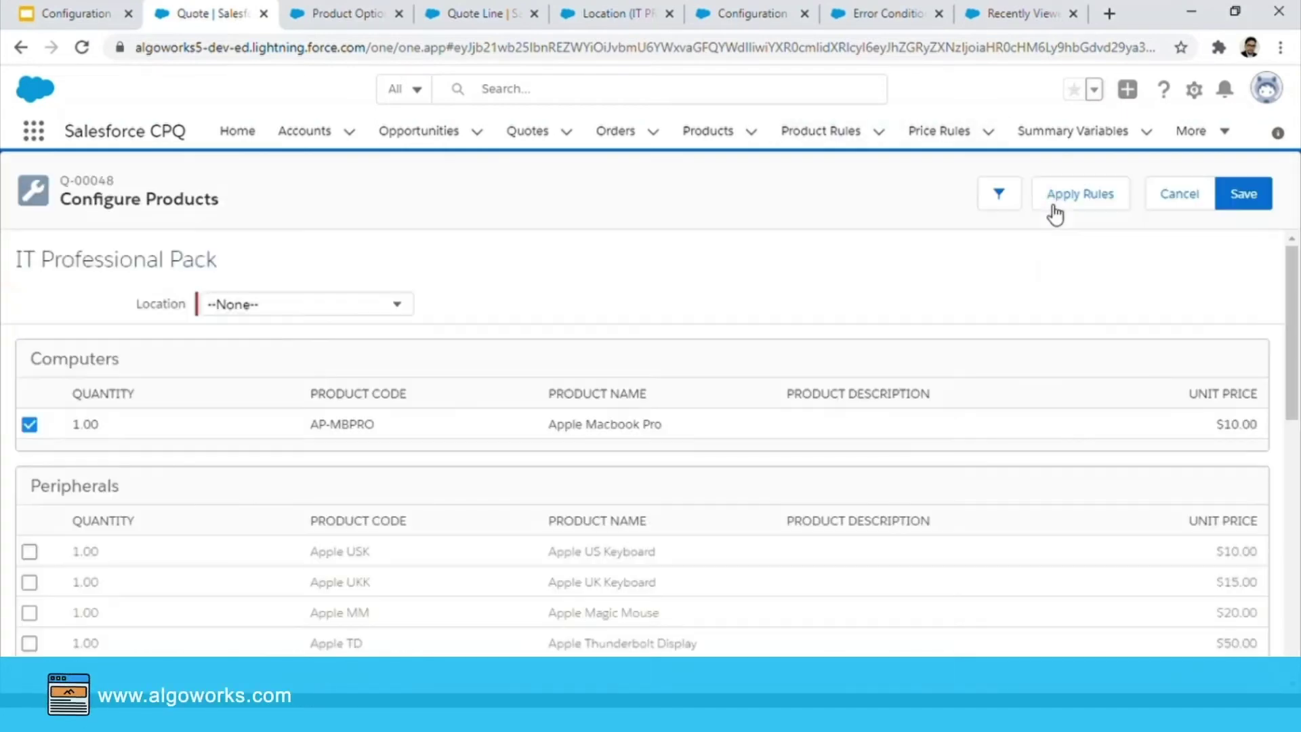
Try the Location attribute in the IT Professional Pack configuration by choosing UK, and leave it set to US.
left_click_drag(134, 306, 456, 303)
left_click(457, 302)
scroll(457, 303, "down", 1)
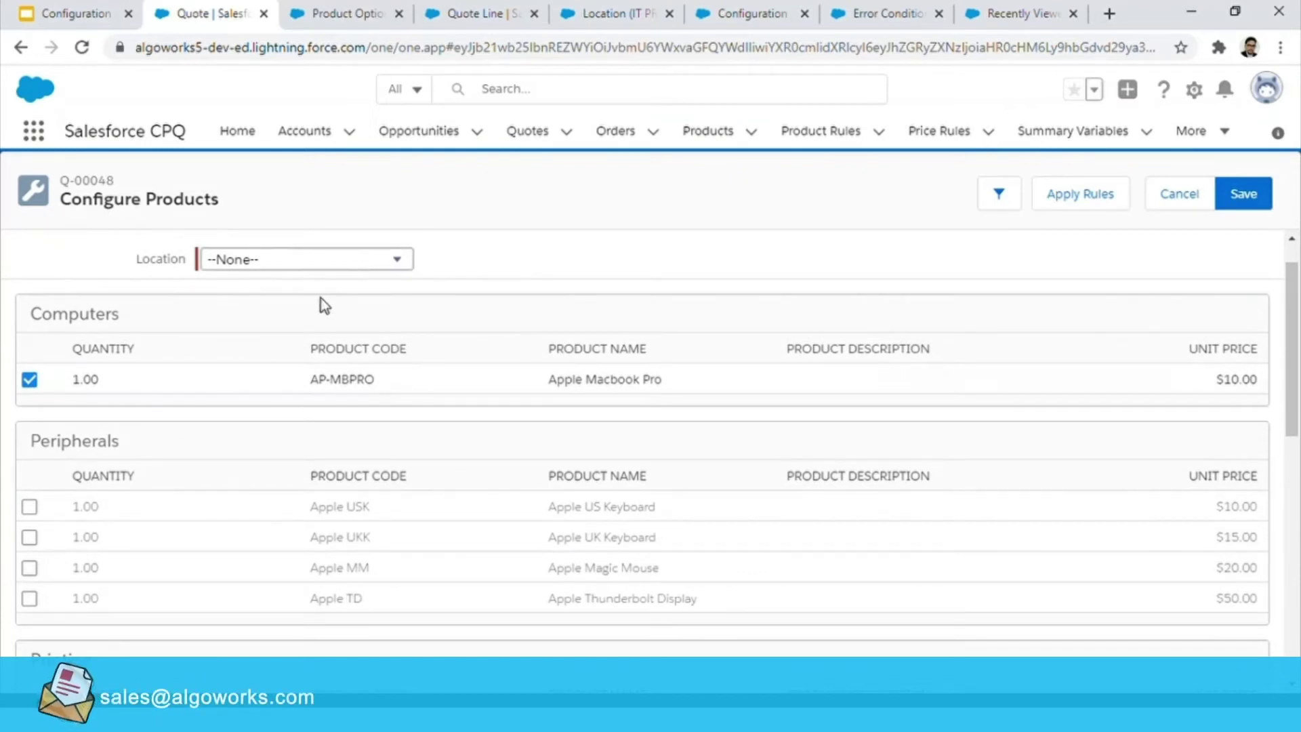
key("Down")
key("Down")
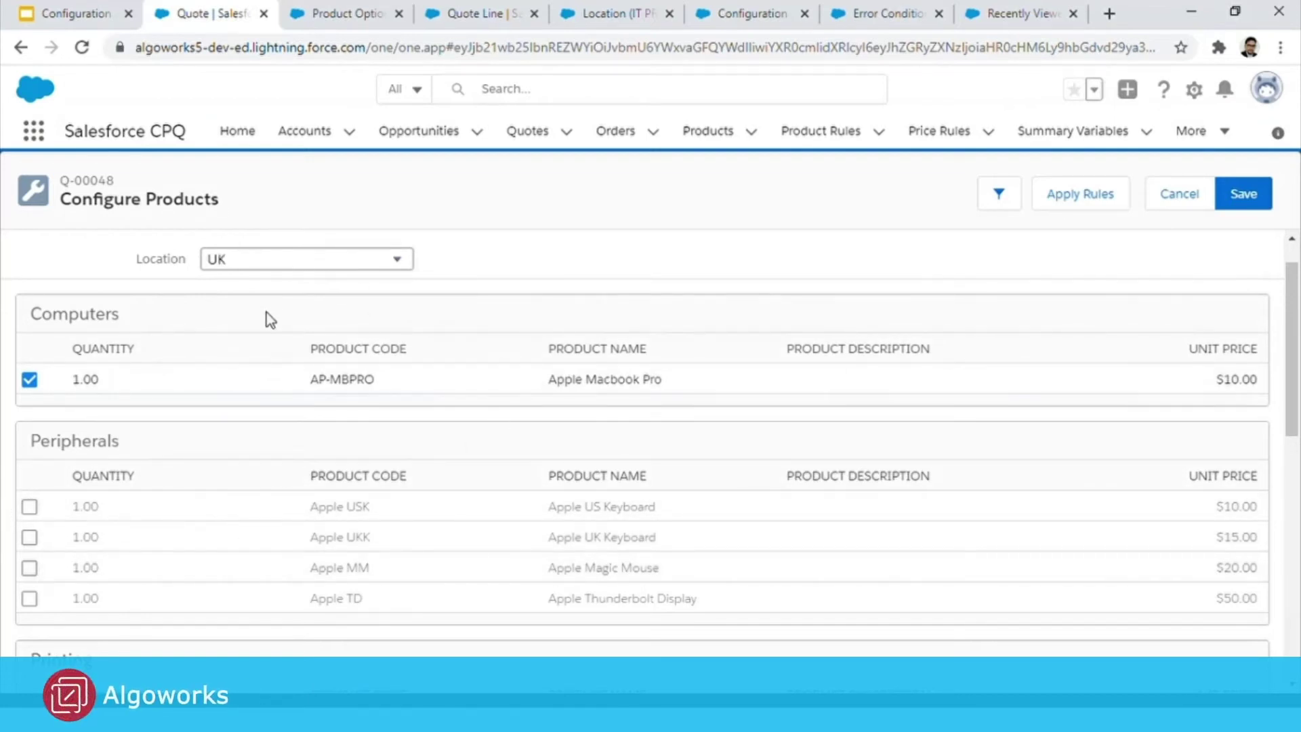
key("Up")
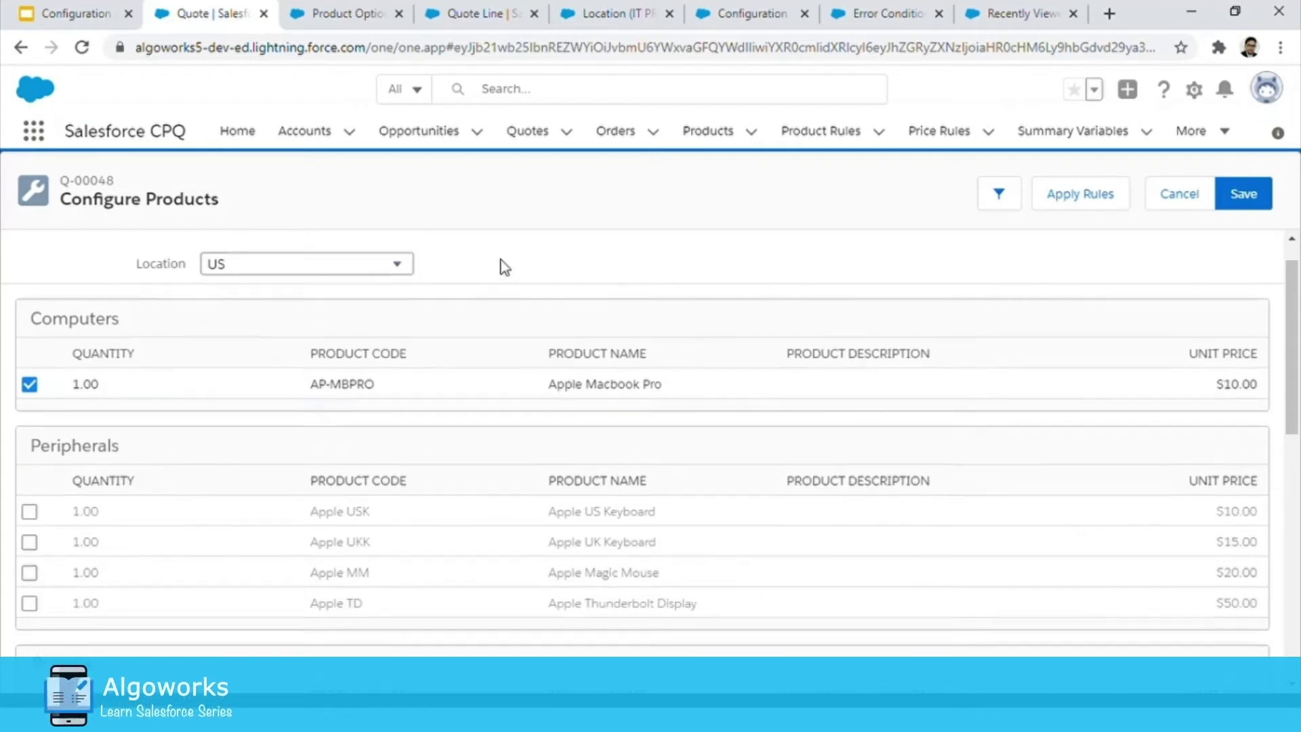
Create a new product rule and name it US Products for US Loc.
left_click(88, 14)
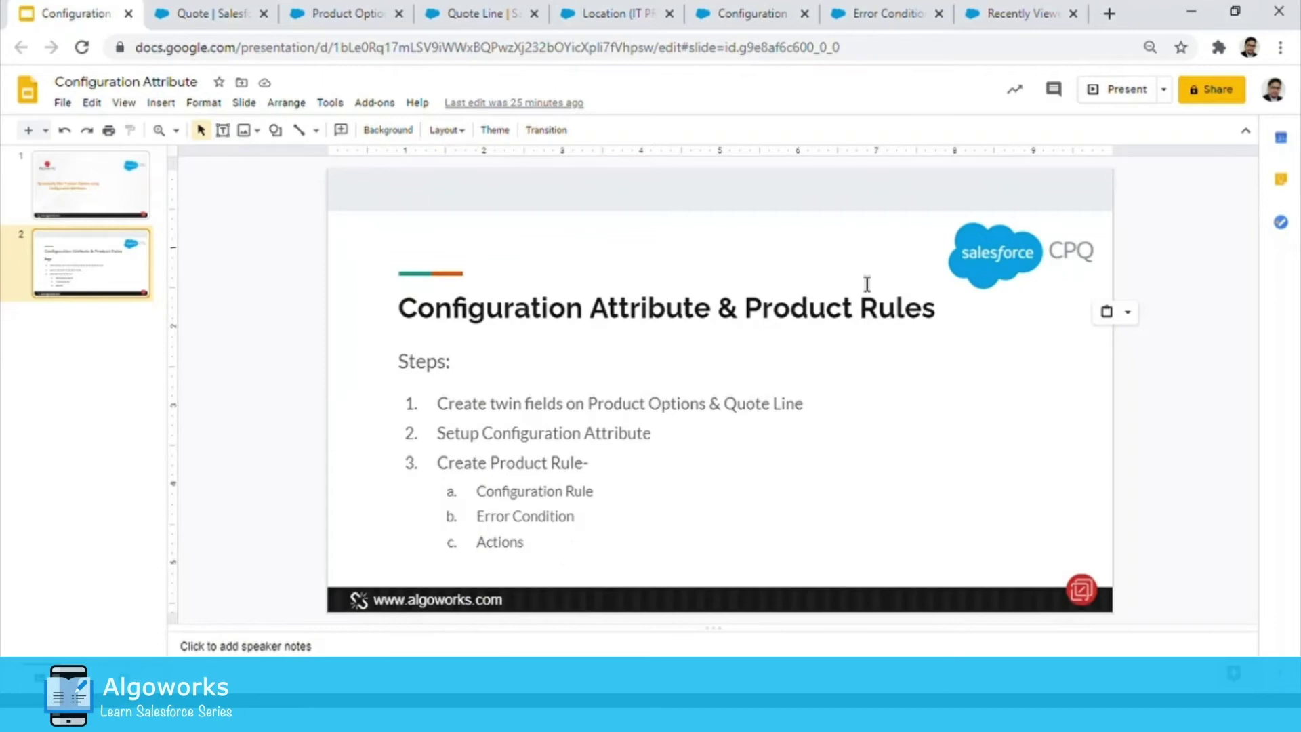
left_click(855, 15)
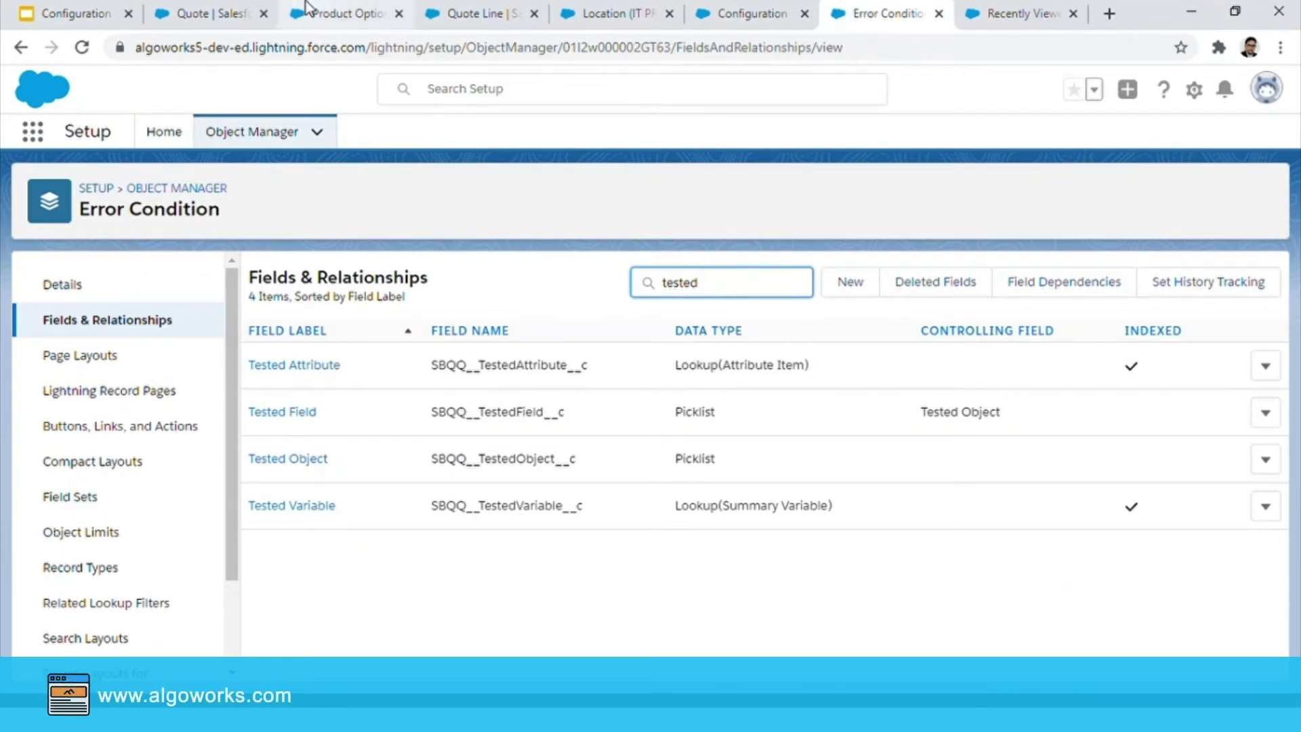
left_click(1018, 15)
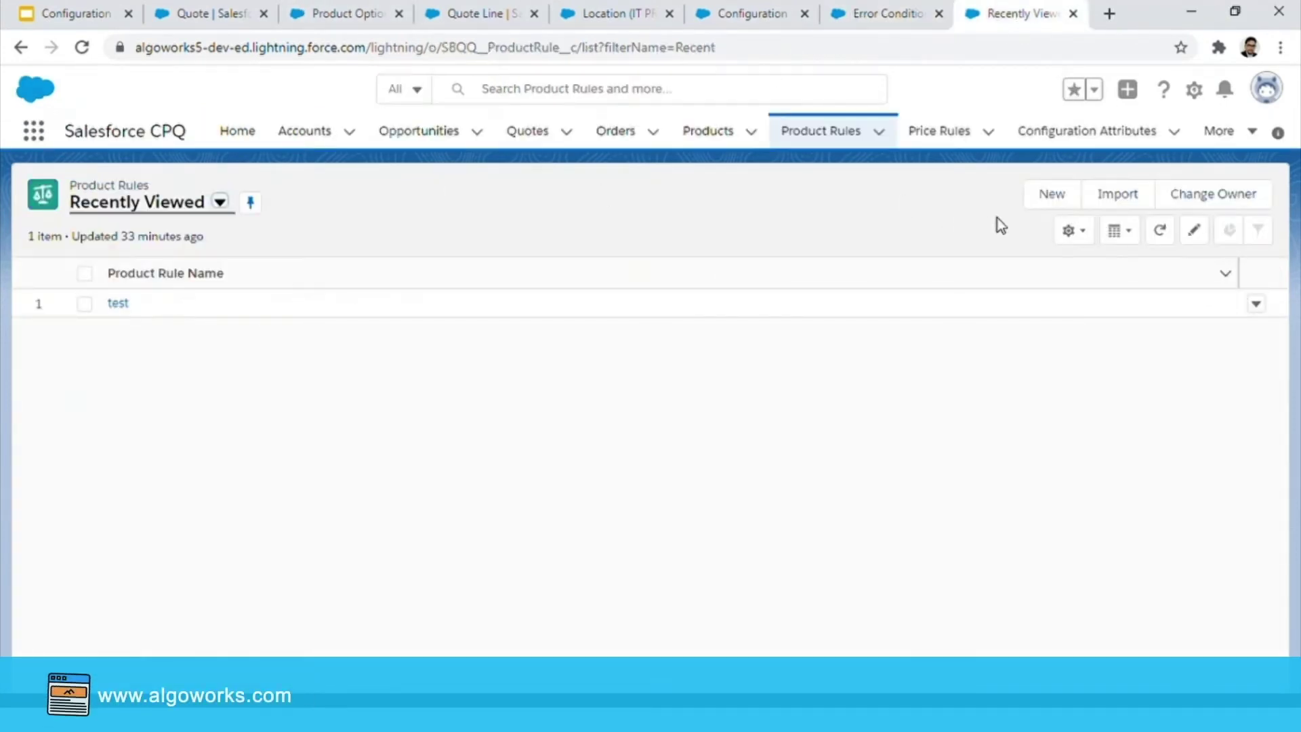
left_click(1074, 200)
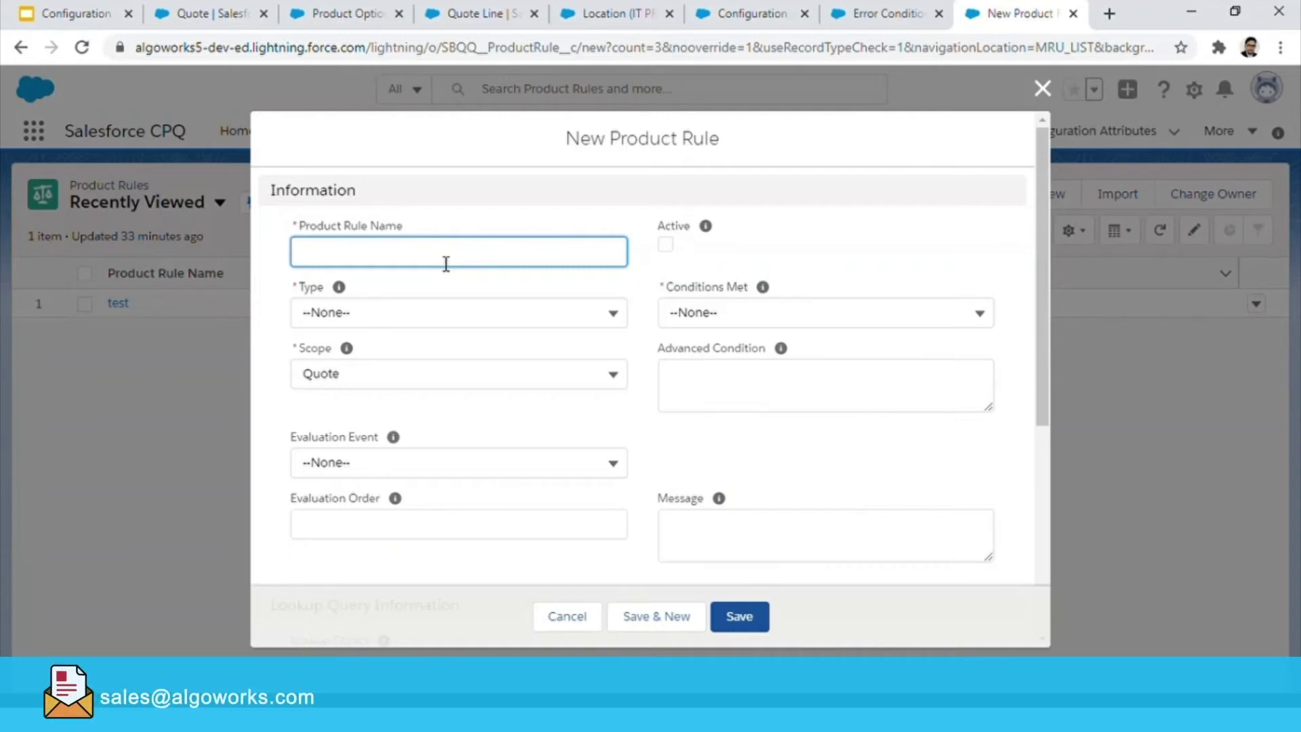
type("US")
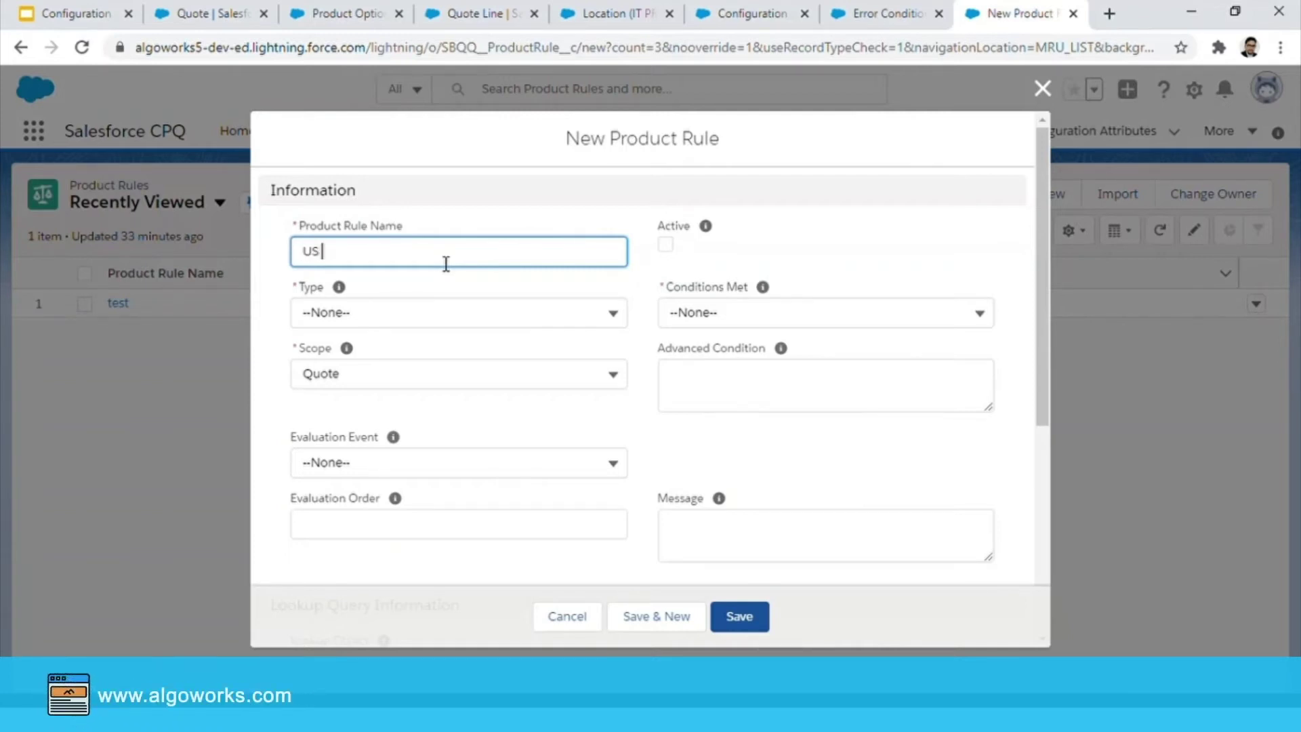
type(" Products for US Loc.")
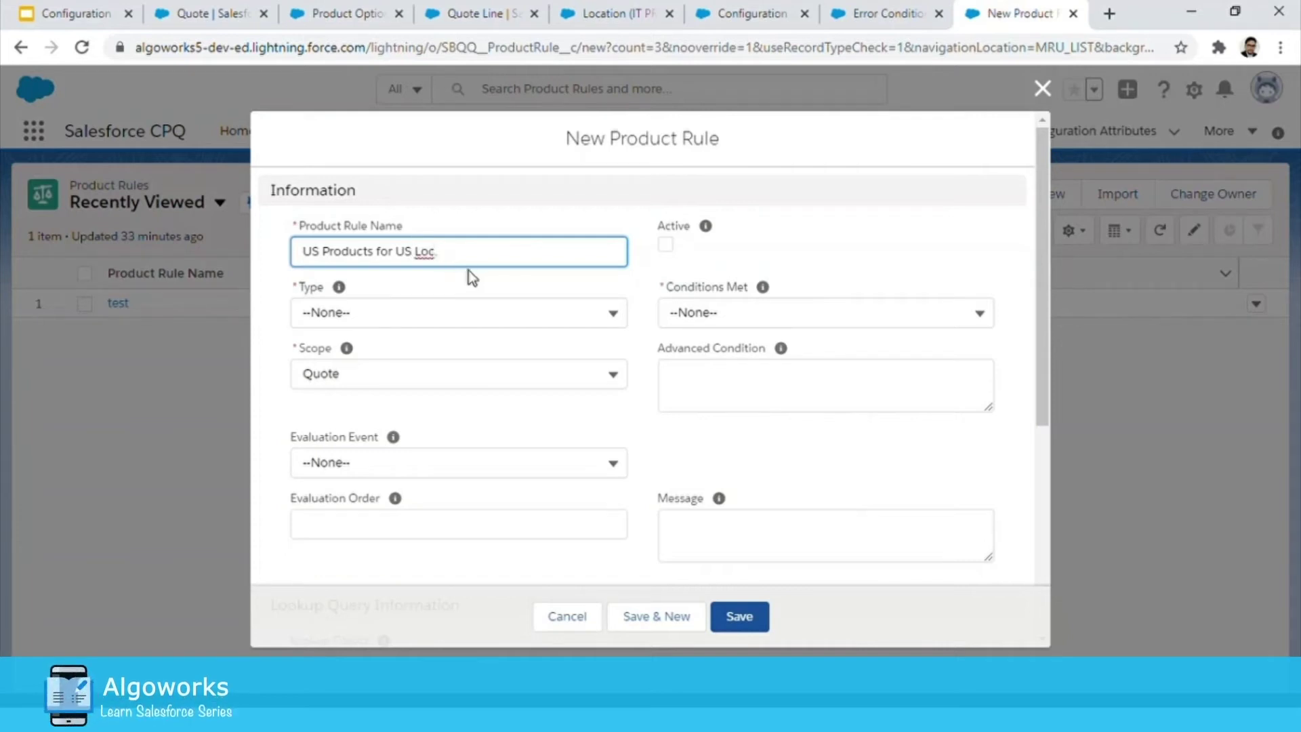
left_click(471, 277)
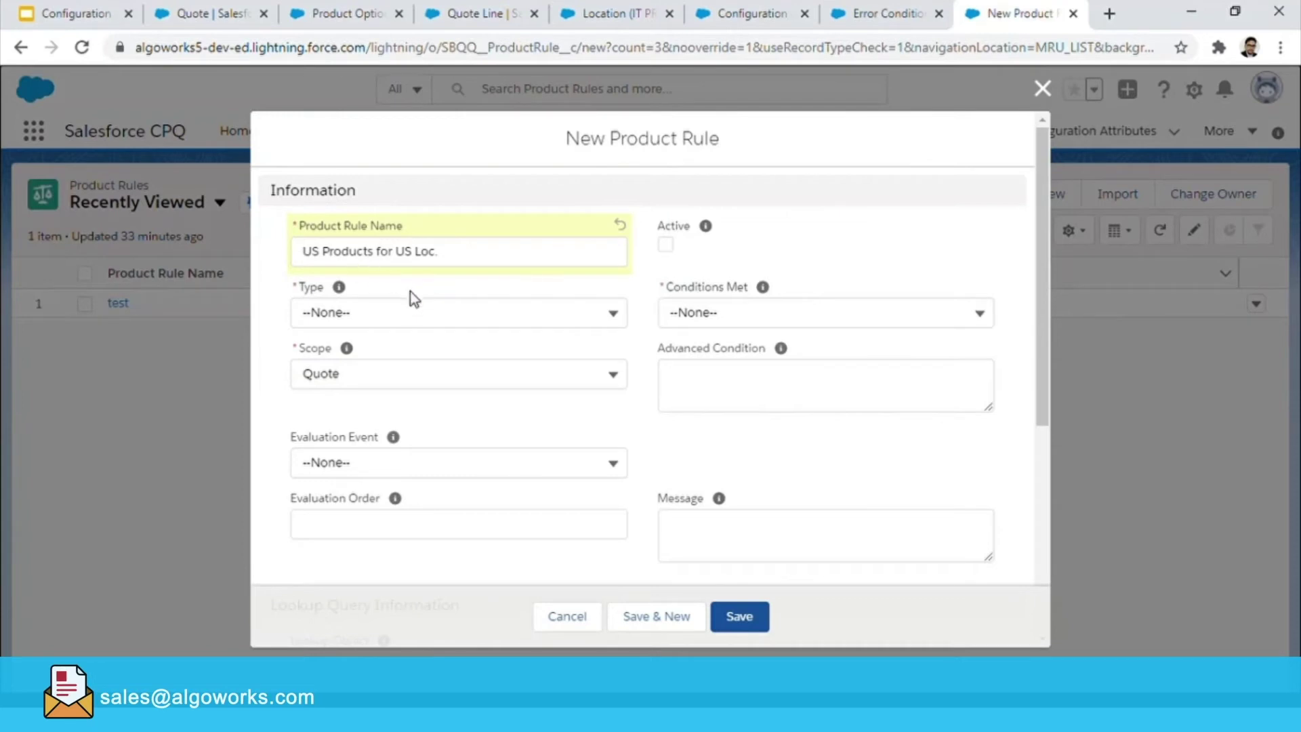
Set the product rule's type to Selection and its scope to Product.
left_click(444, 319)
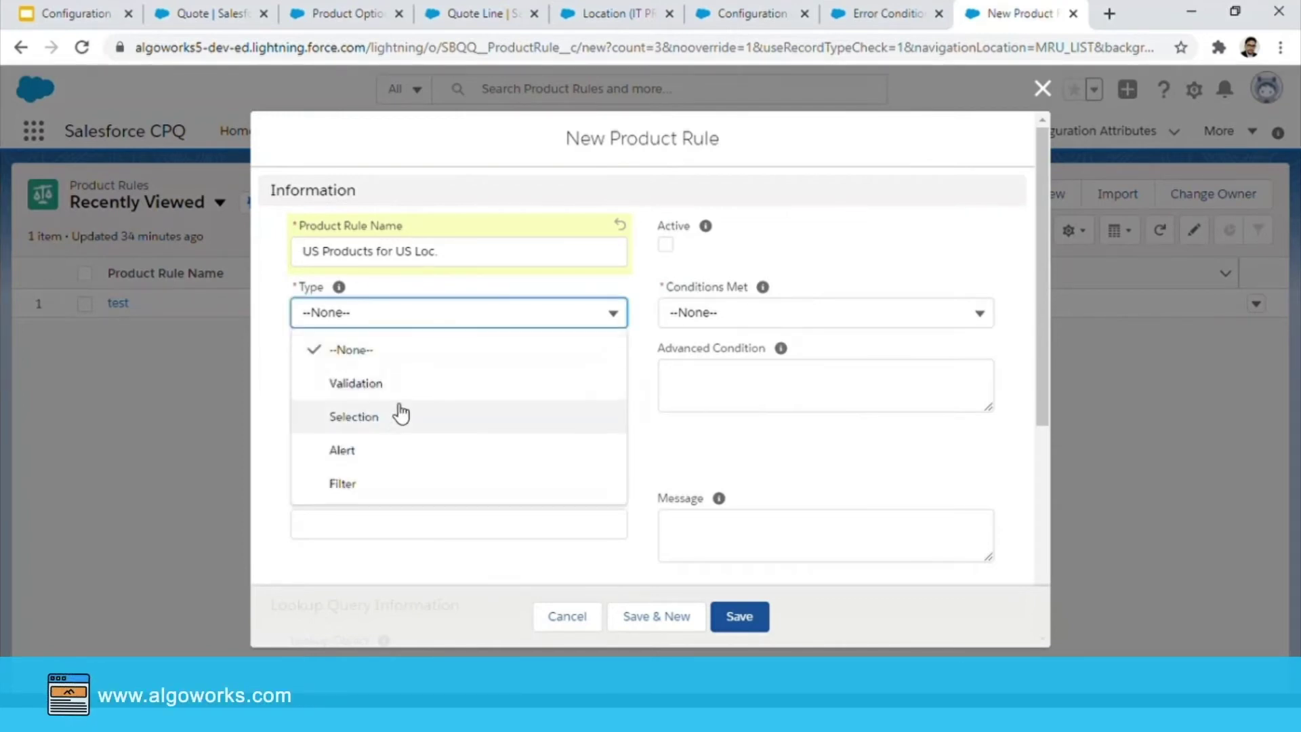
left_click(397, 427)
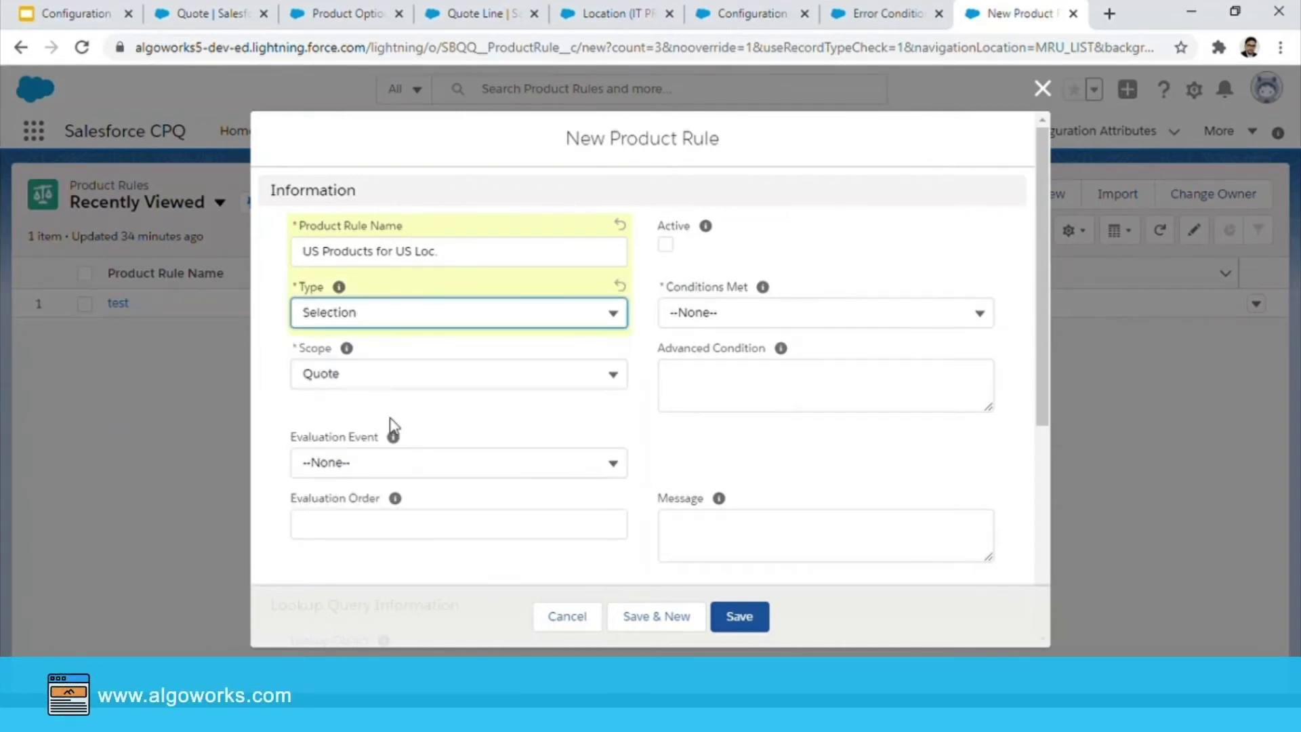
left_click(373, 381)
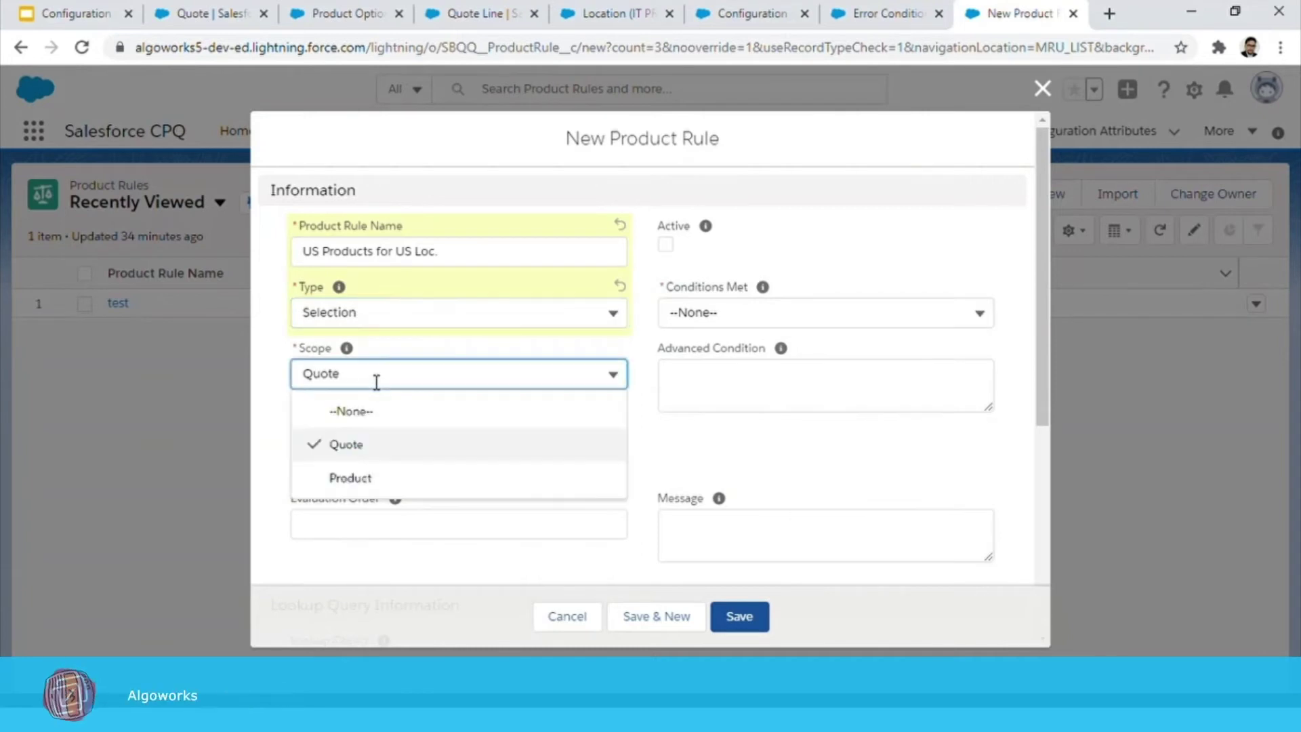
left_click(350, 479)
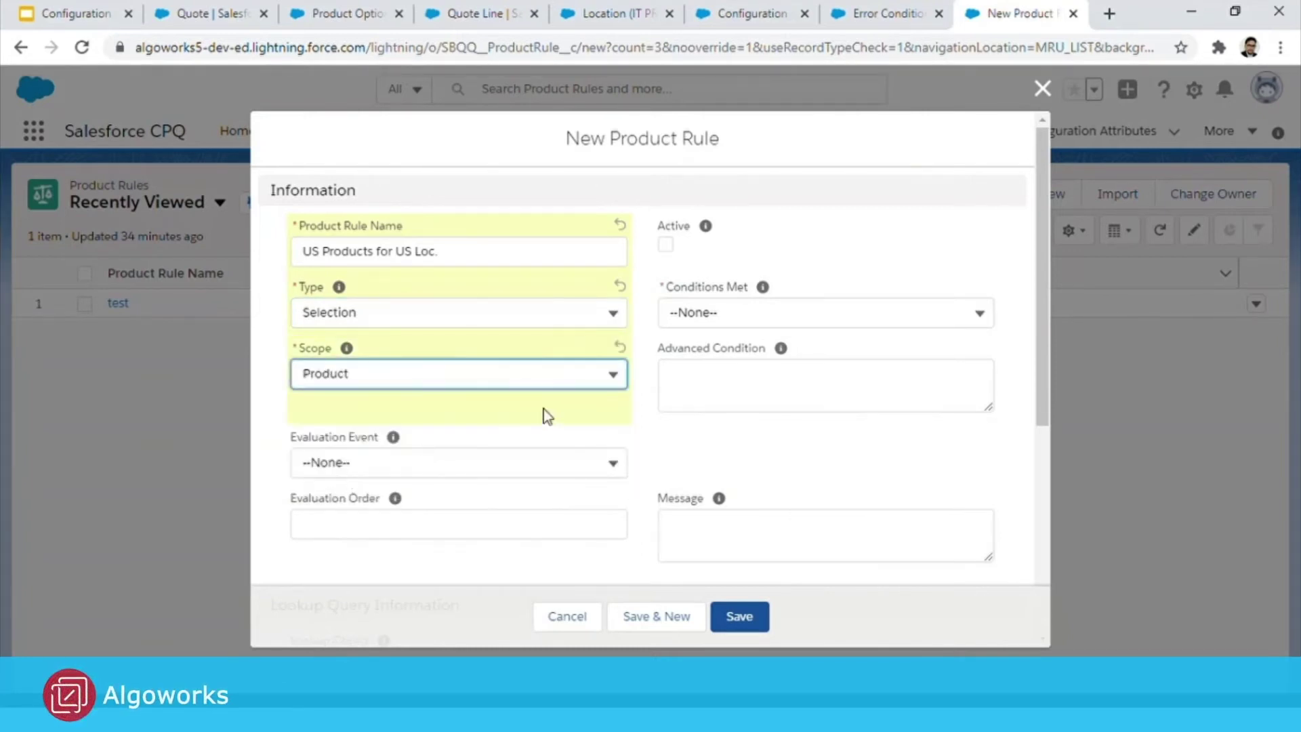
Activate the product rule, set Conditions Met to All and Evaluation Event to Always, and save it.
left_click(665, 245)
left_click(764, 314)
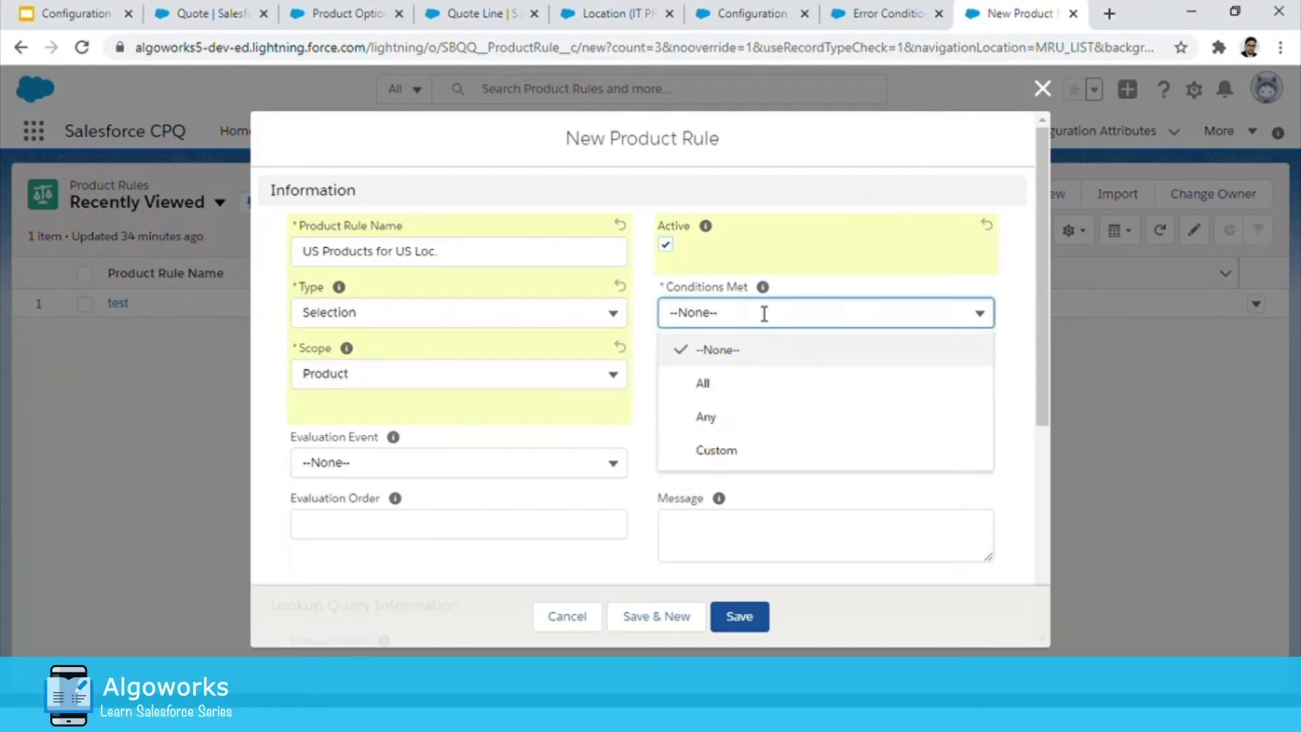
left_click(710, 384)
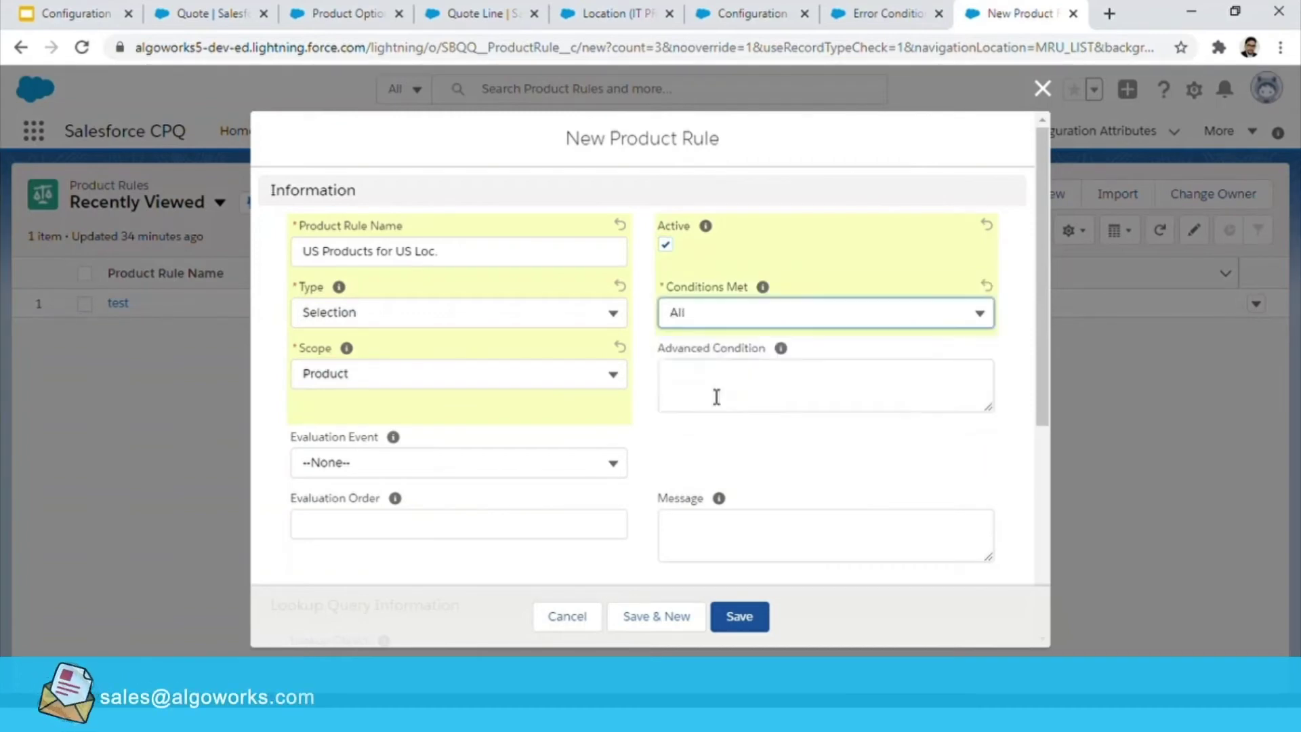
scroll(682, 417, "down", 3)
left_click(474, 247)
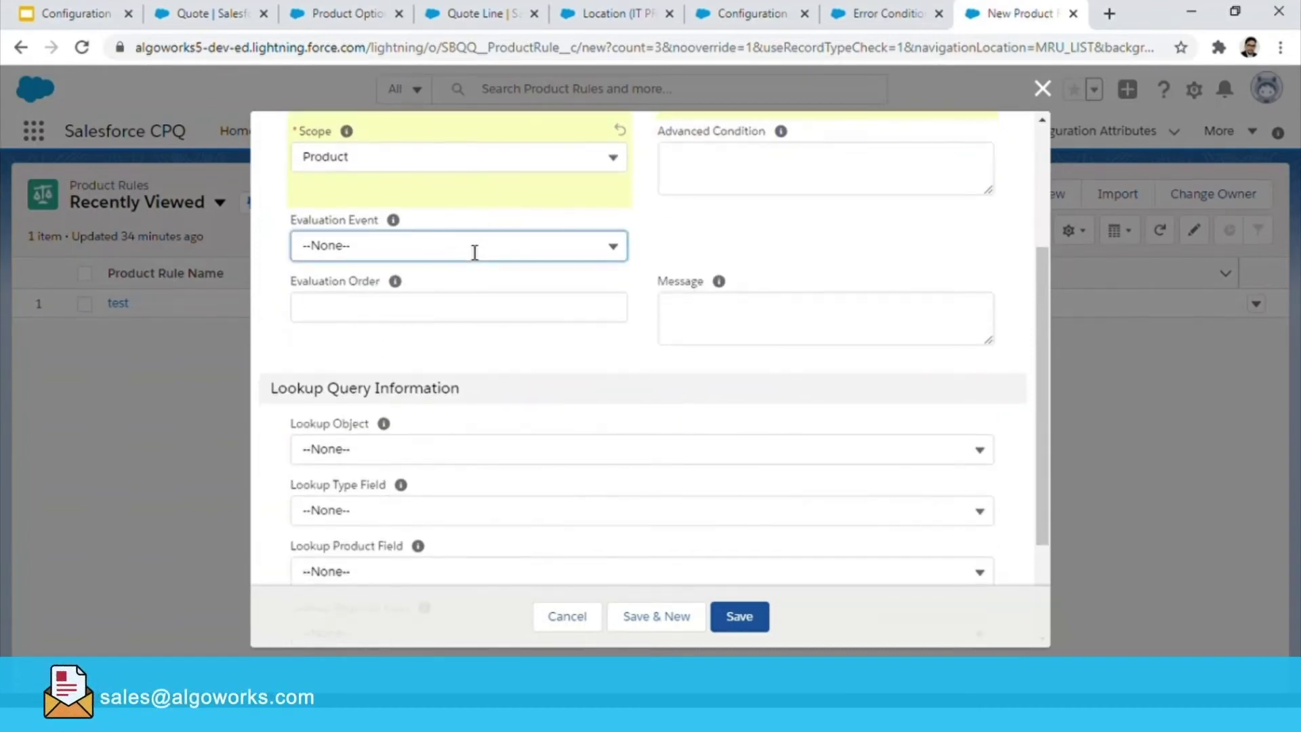
left_click(409, 416)
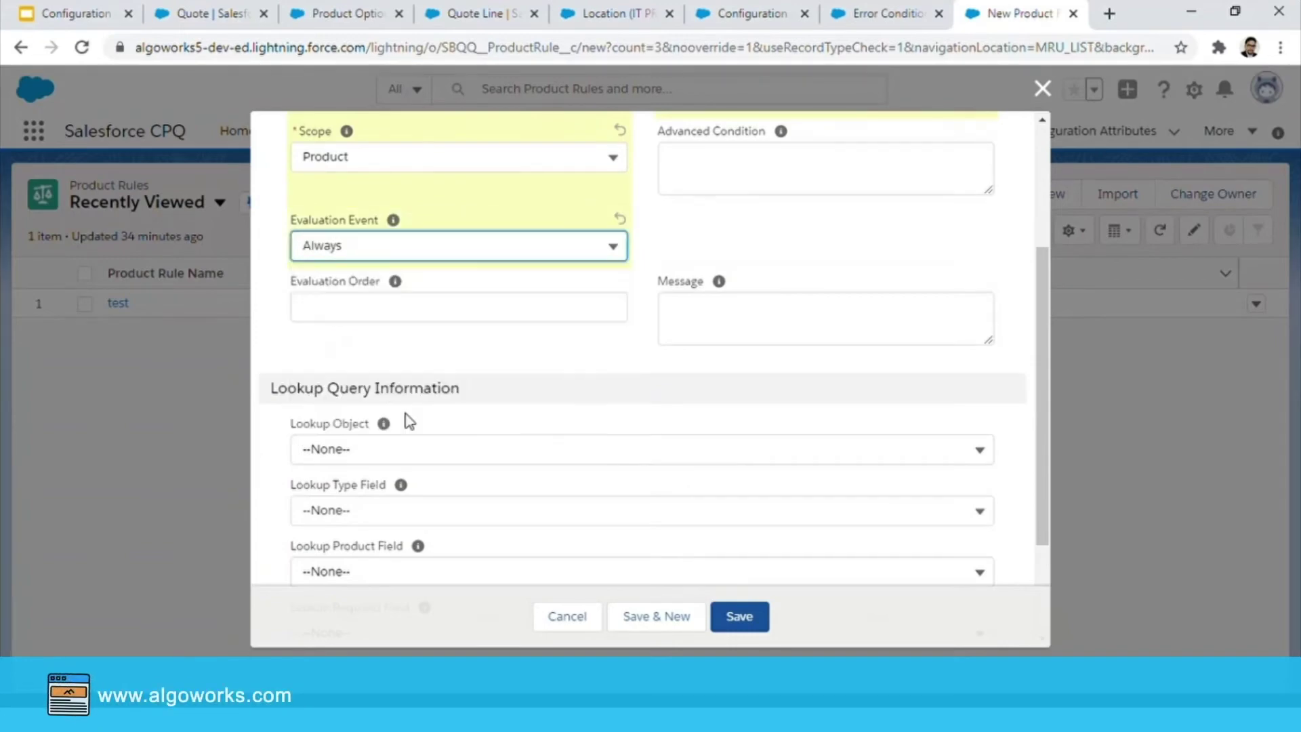
left_click(736, 618)
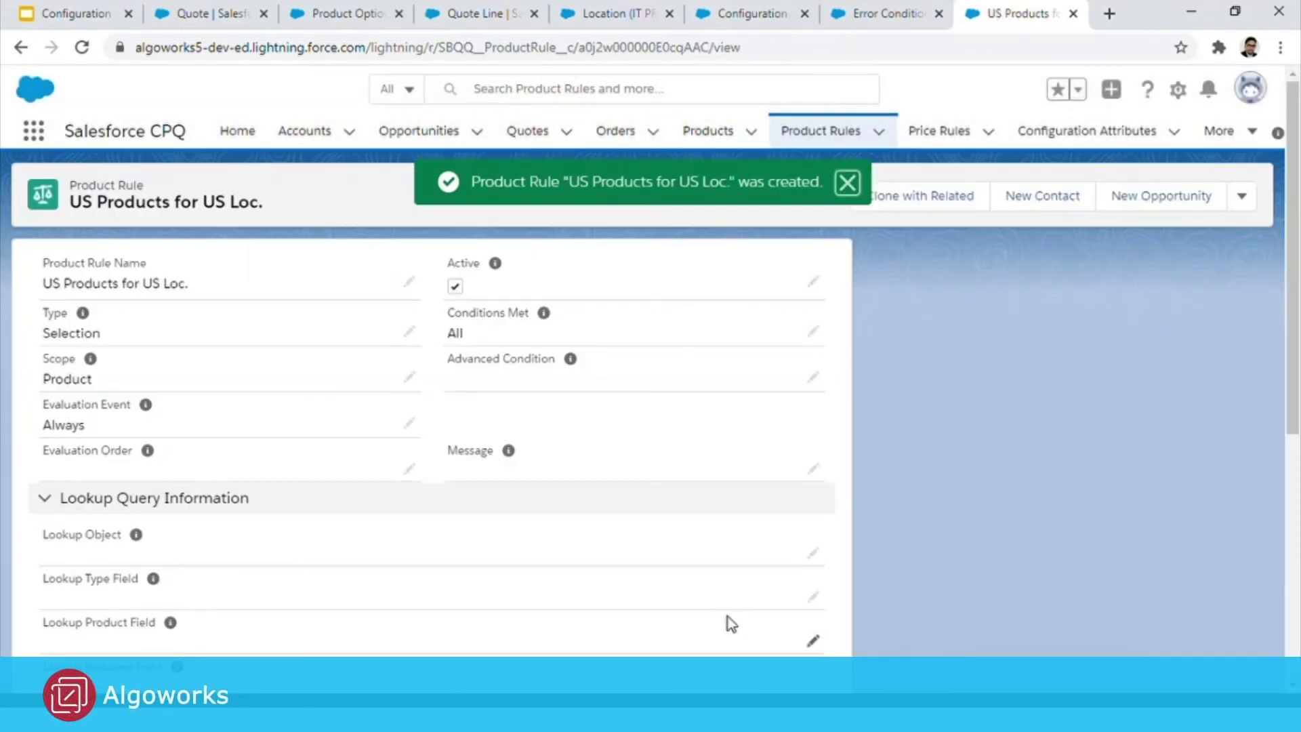
Add an active configuration rule for the IT Professional Pack product to the product rule and save it.
scroll(366, 467, "down", 6)
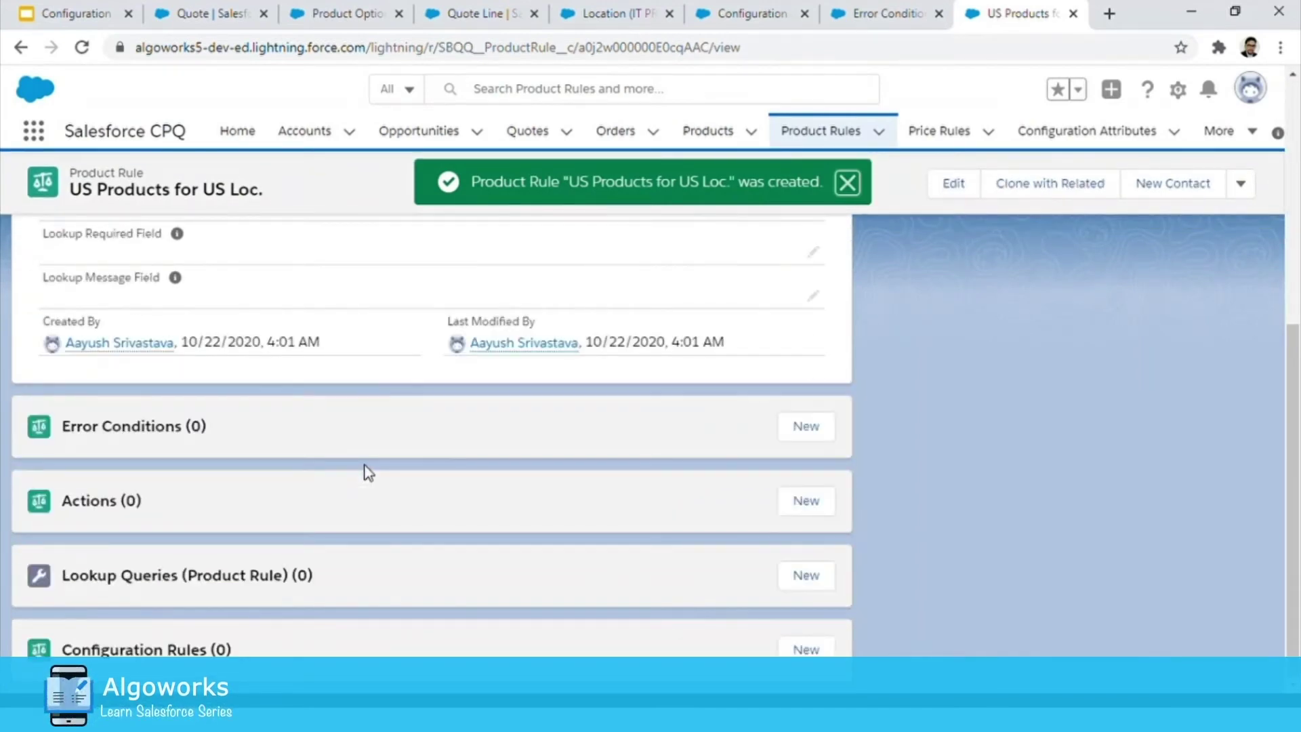
left_click(812, 649)
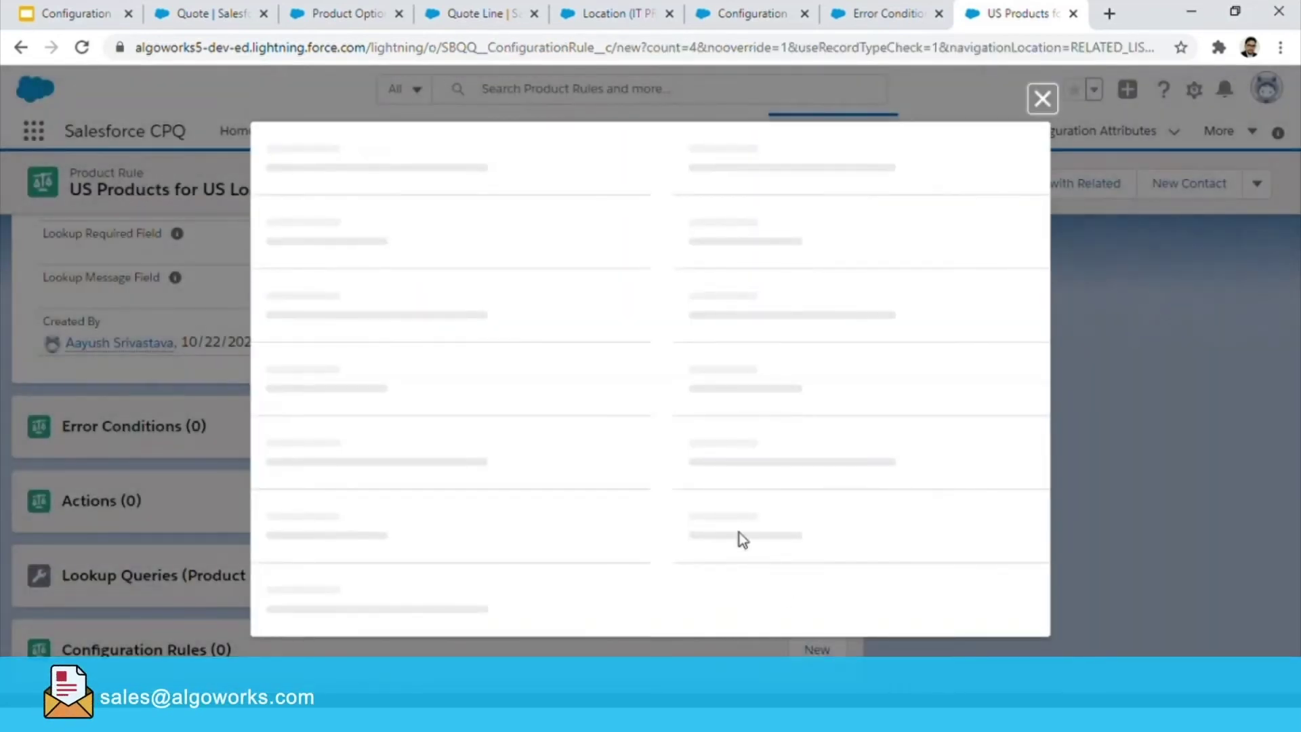
left_click(412, 349)
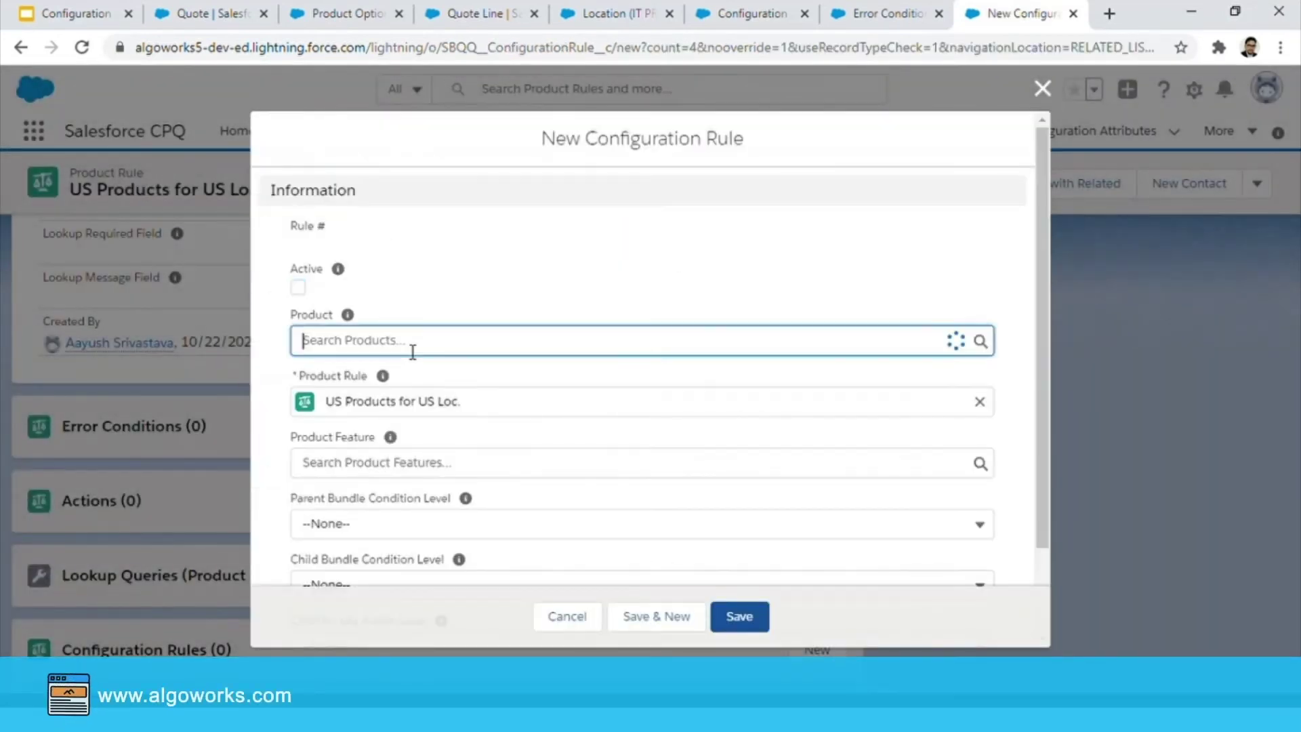
left_click(410, 423)
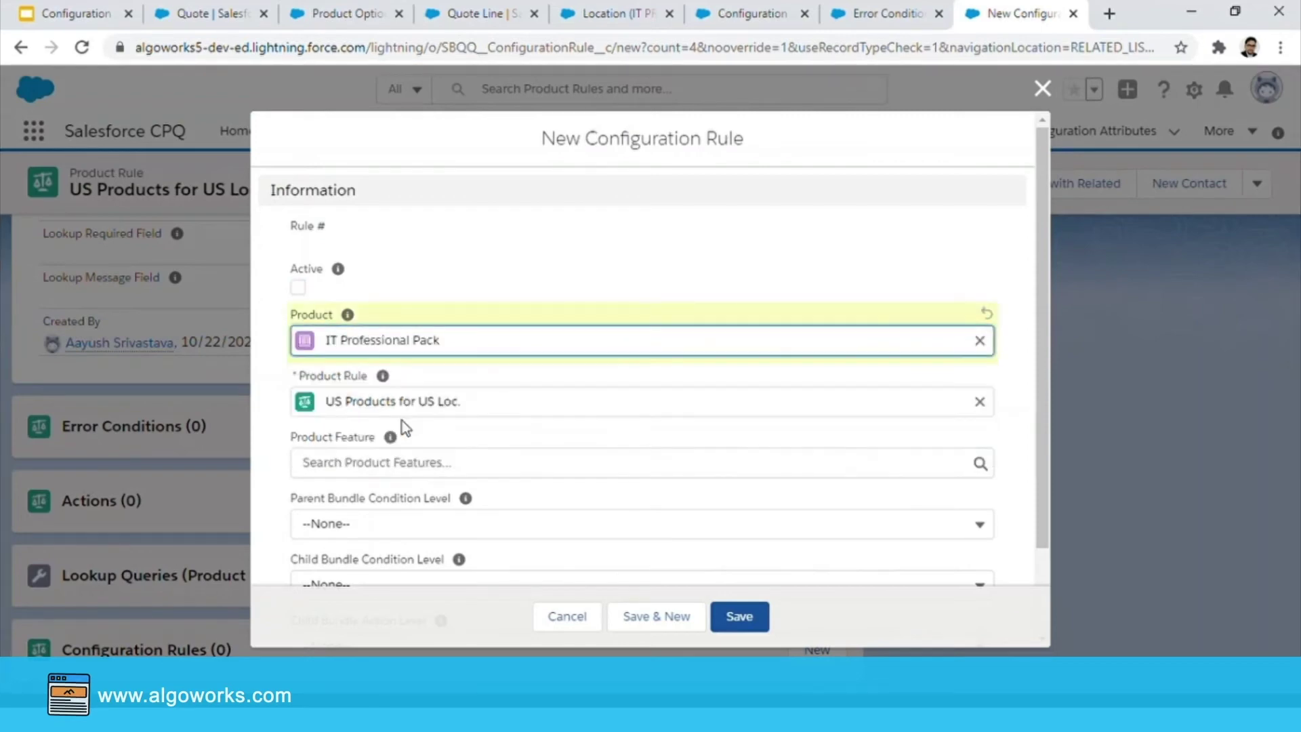
left_click(298, 288)
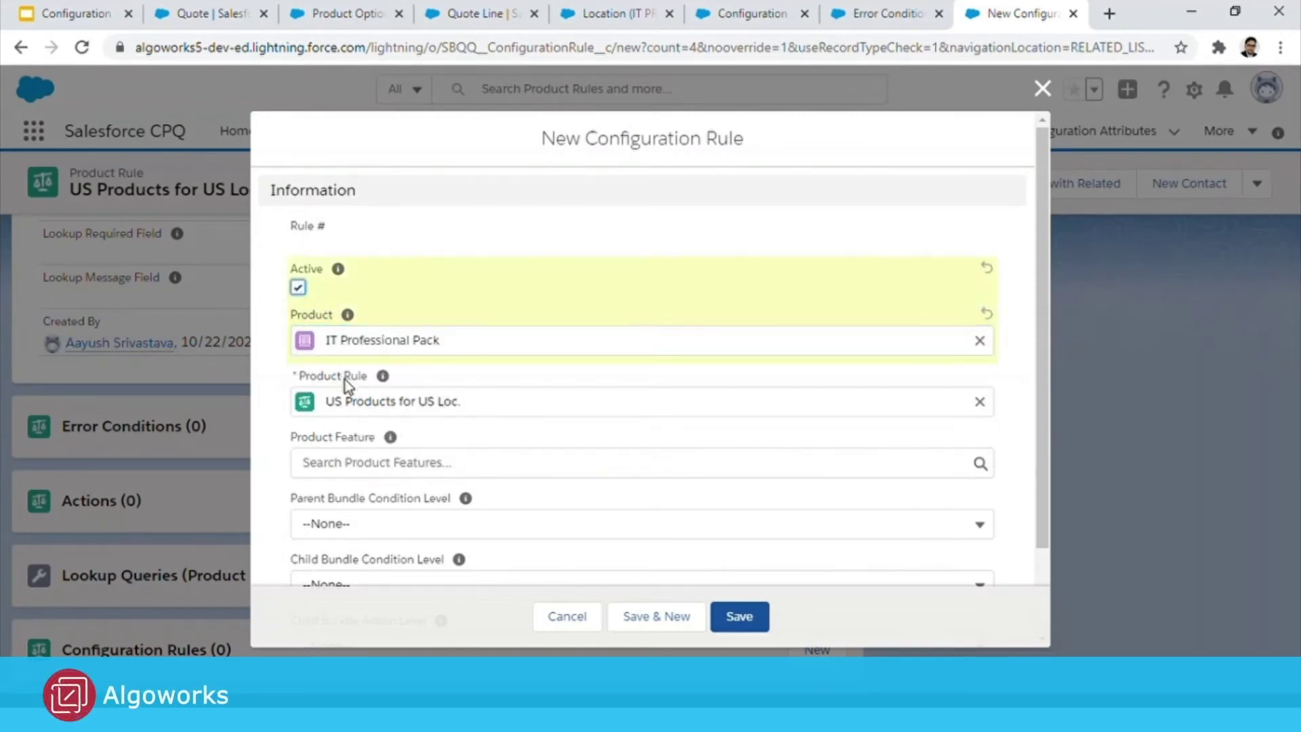
scroll(509, 482, "down", 2)
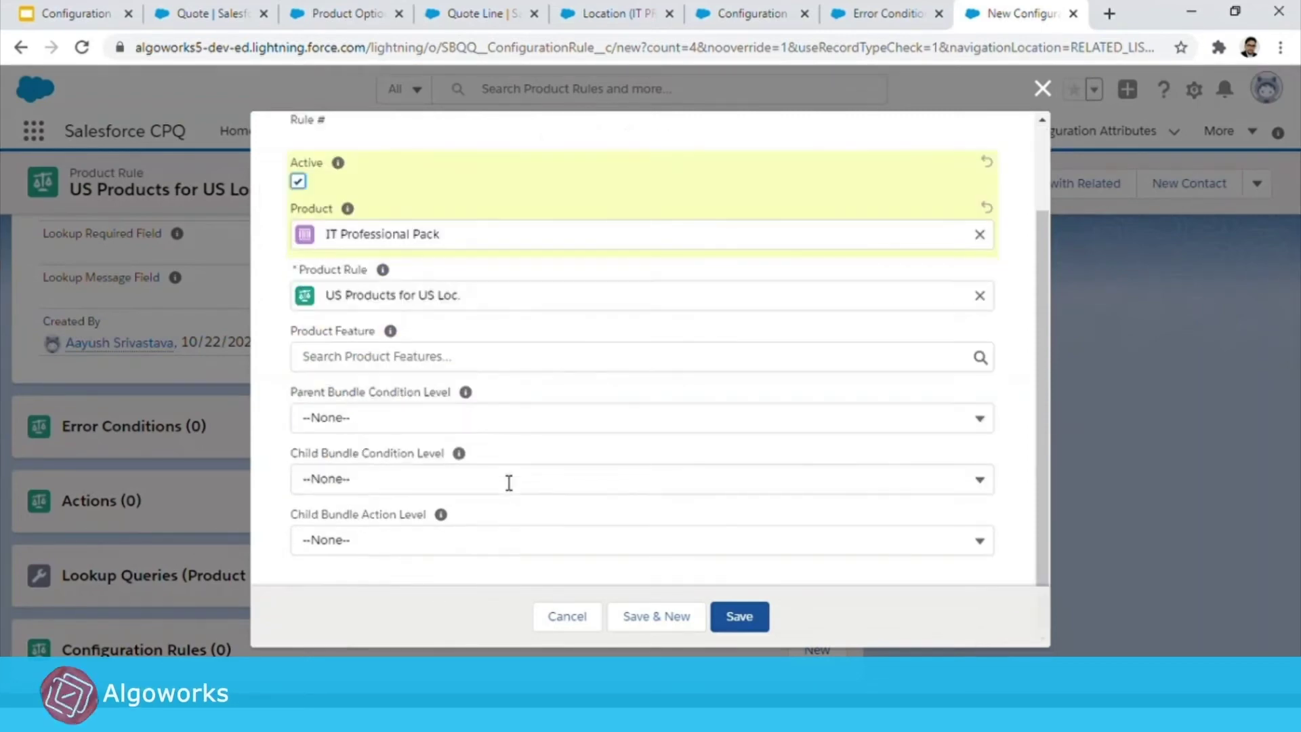
left_click(758, 614)
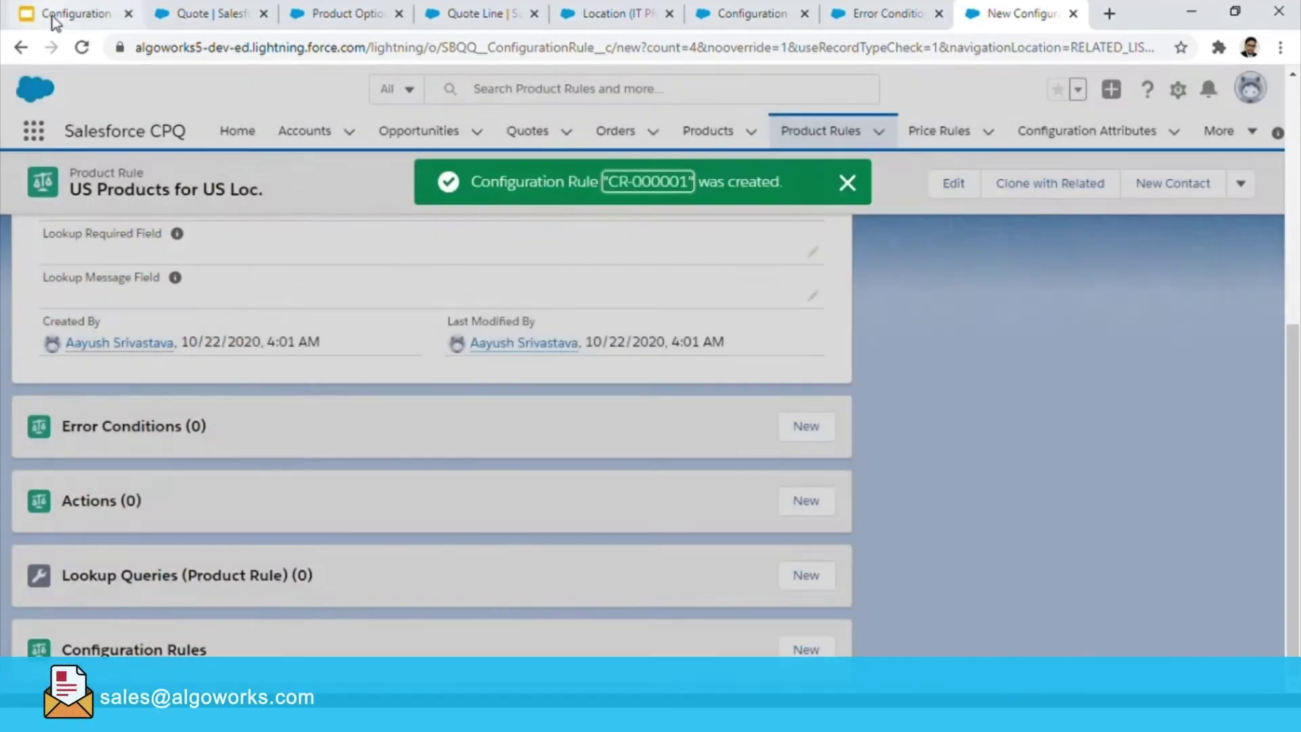
Review the outline of product rule steps on the slide and start a new error condition for the US Products for US Loc. rule.
left_click(39, 12)
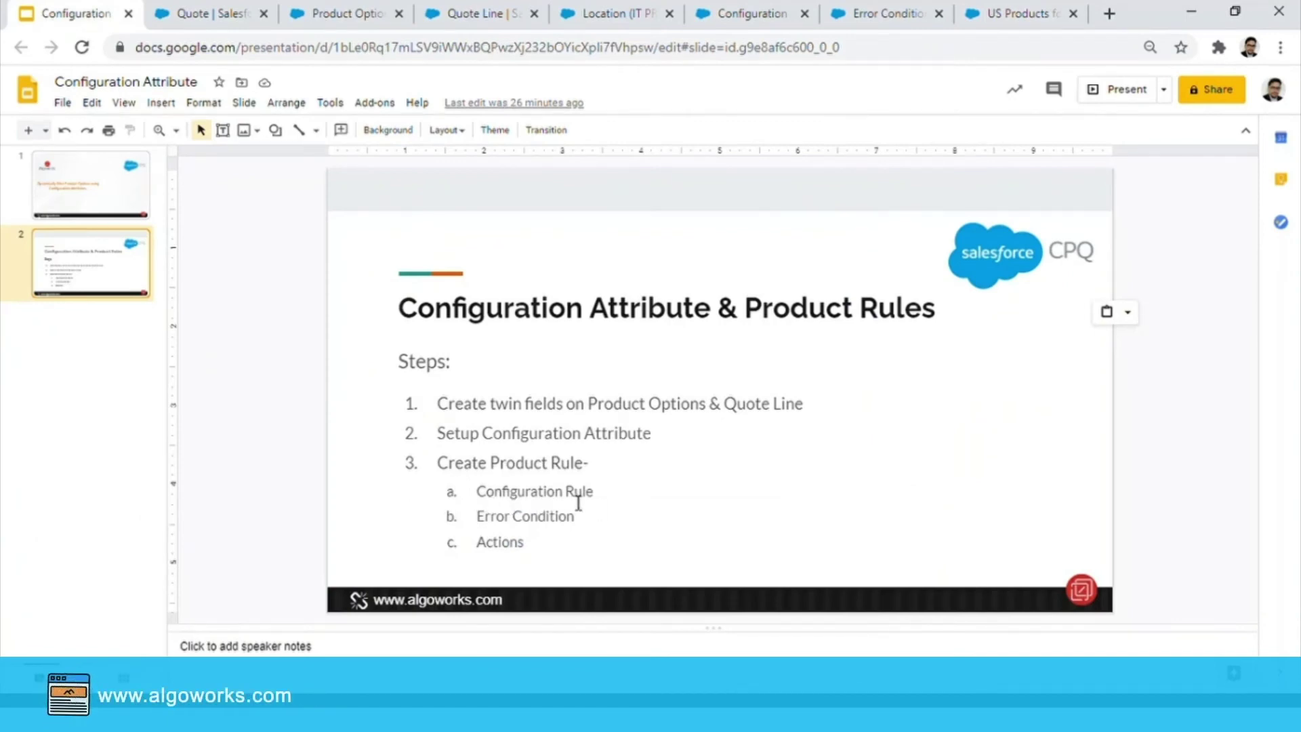
left_click(1001, 12)
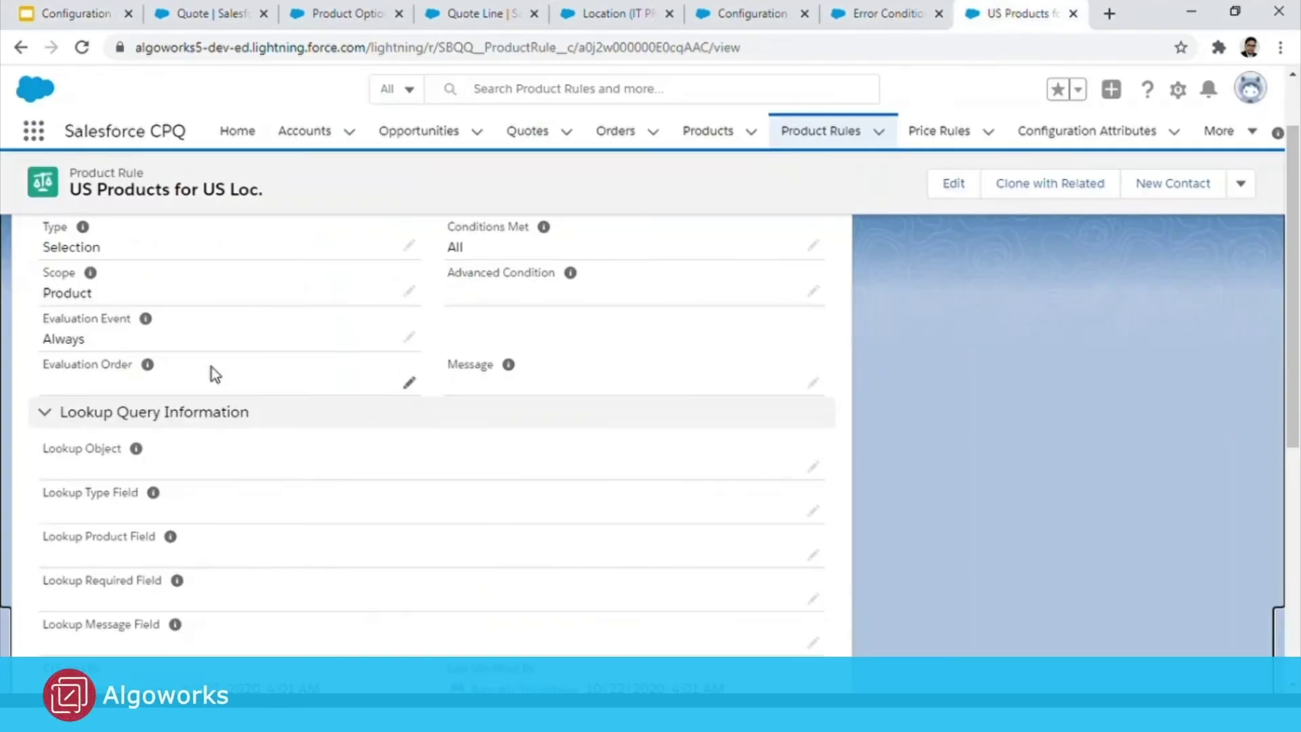
scroll(211, 368, "down", 6)
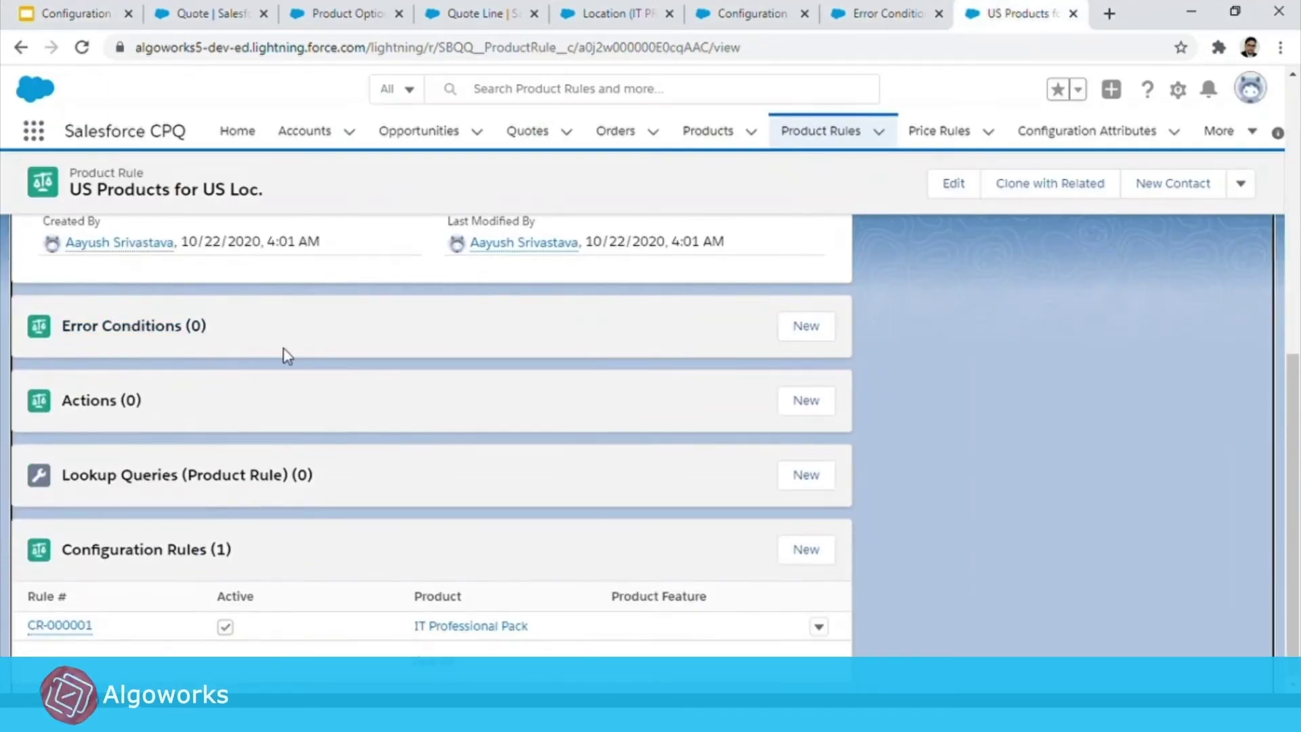
left_click(808, 327)
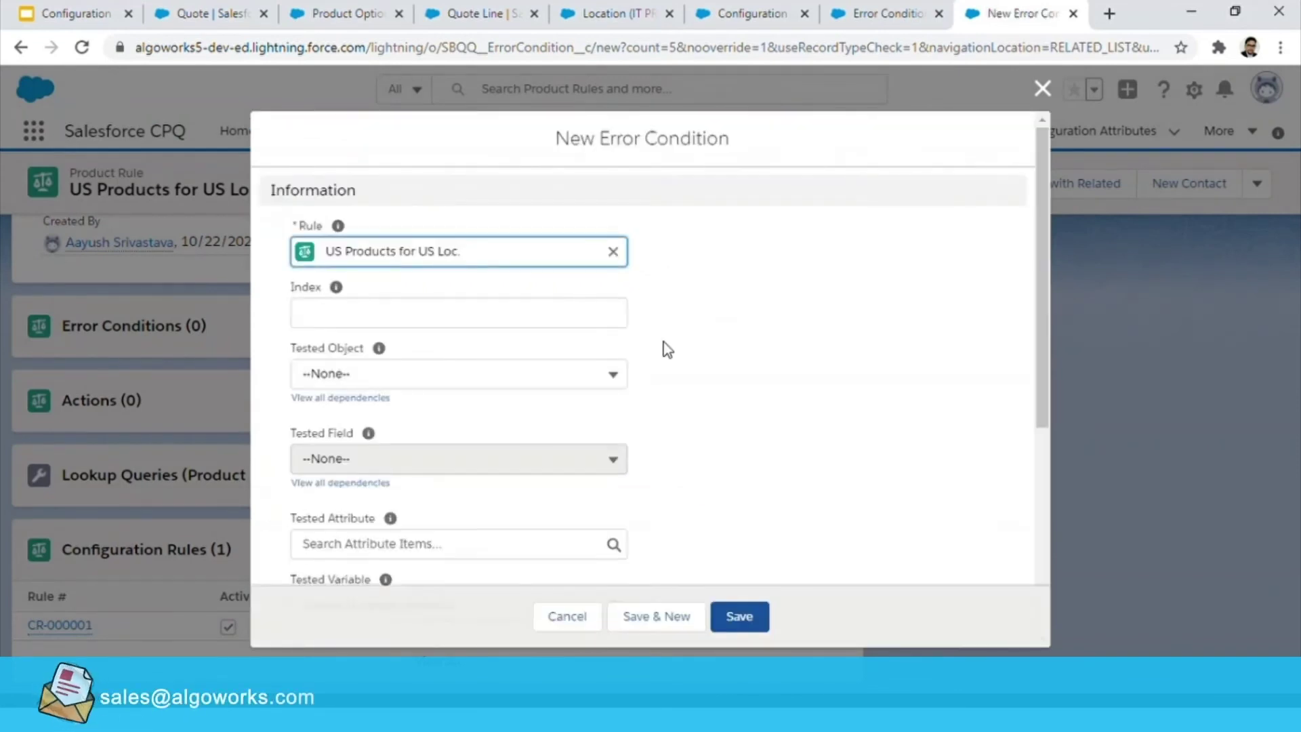
scroll(664, 349, "down", 1)
scroll(667, 349, "up", 1)
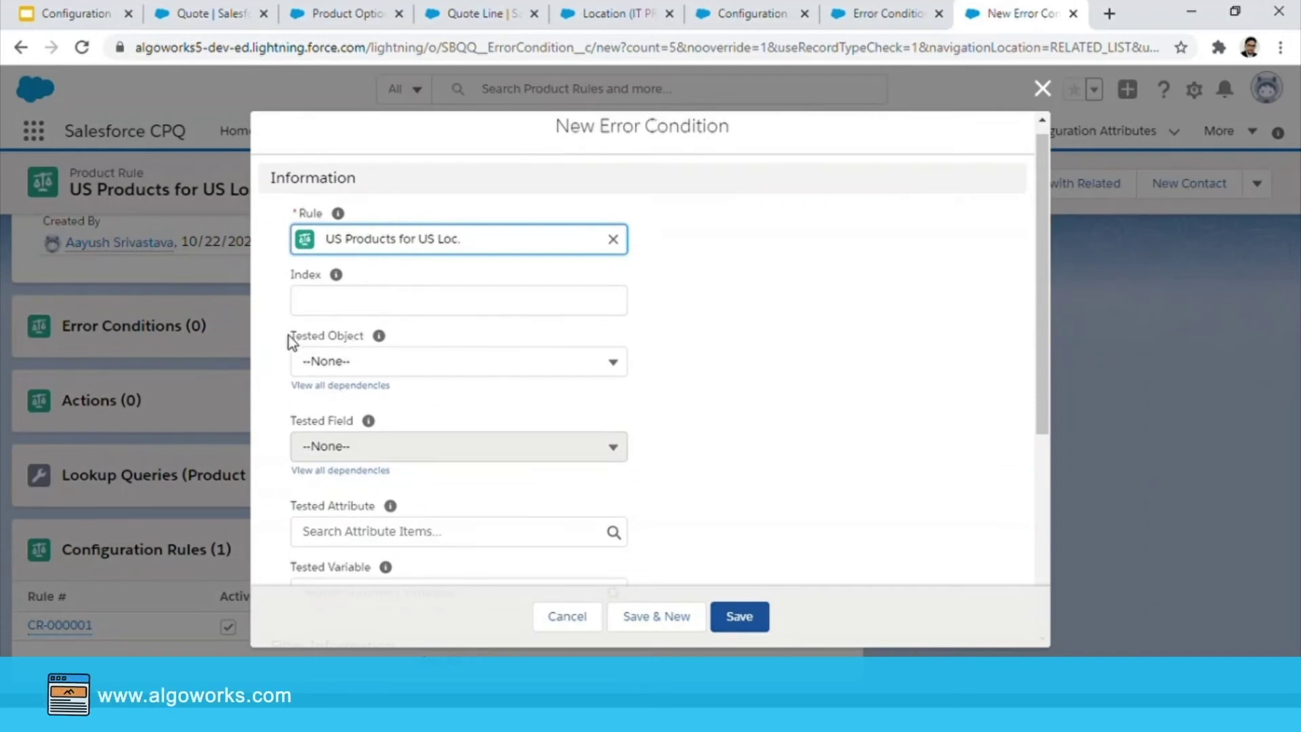
Set the error condition's tested object to Configuration Attributes and check which tested fields are available.
left_click(288, 335)
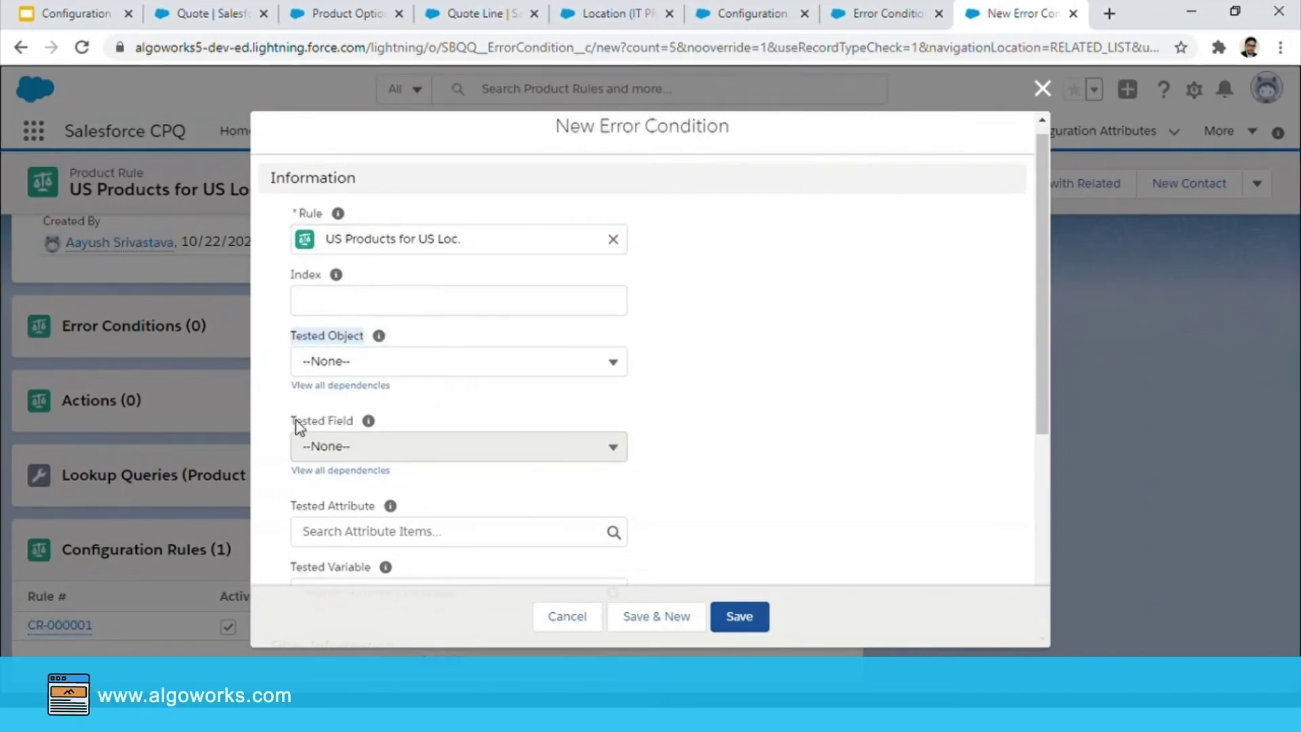
left_click_drag(290, 424, 404, 444)
left_click(532, 369)
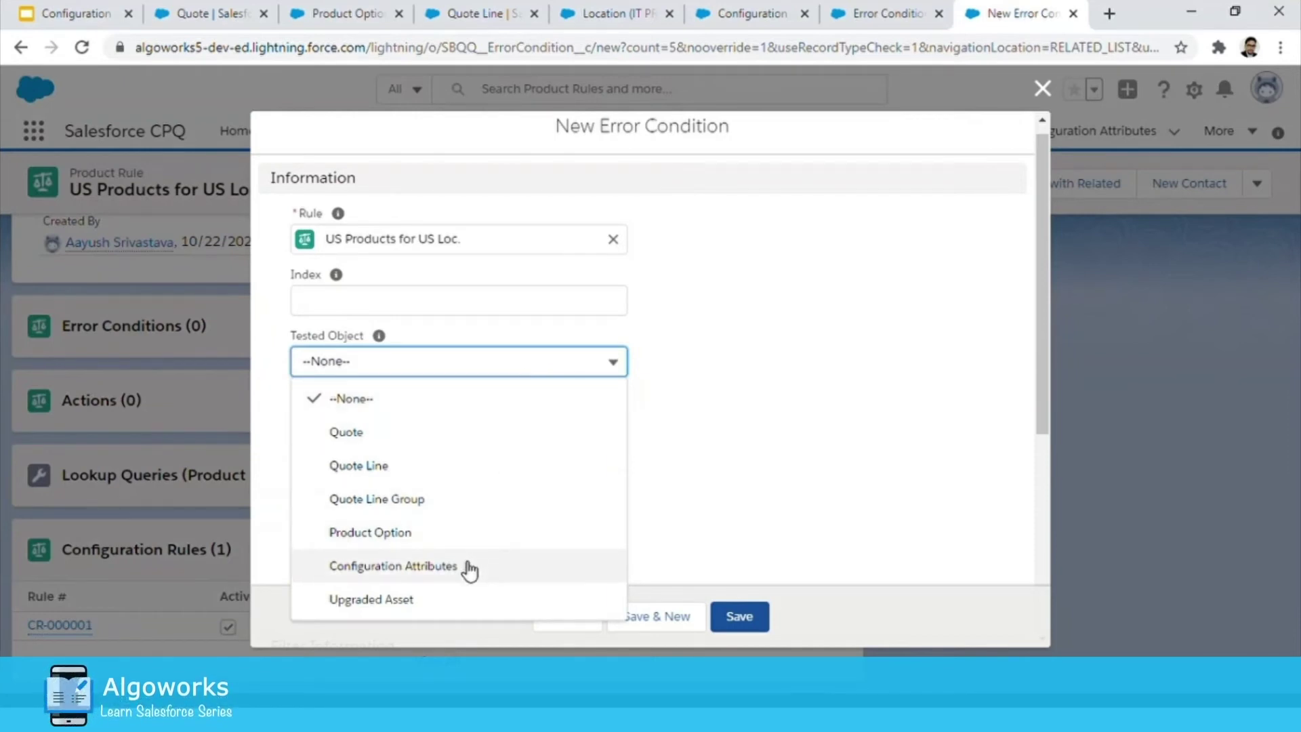
left_click(467, 568)
left_click(479, 460)
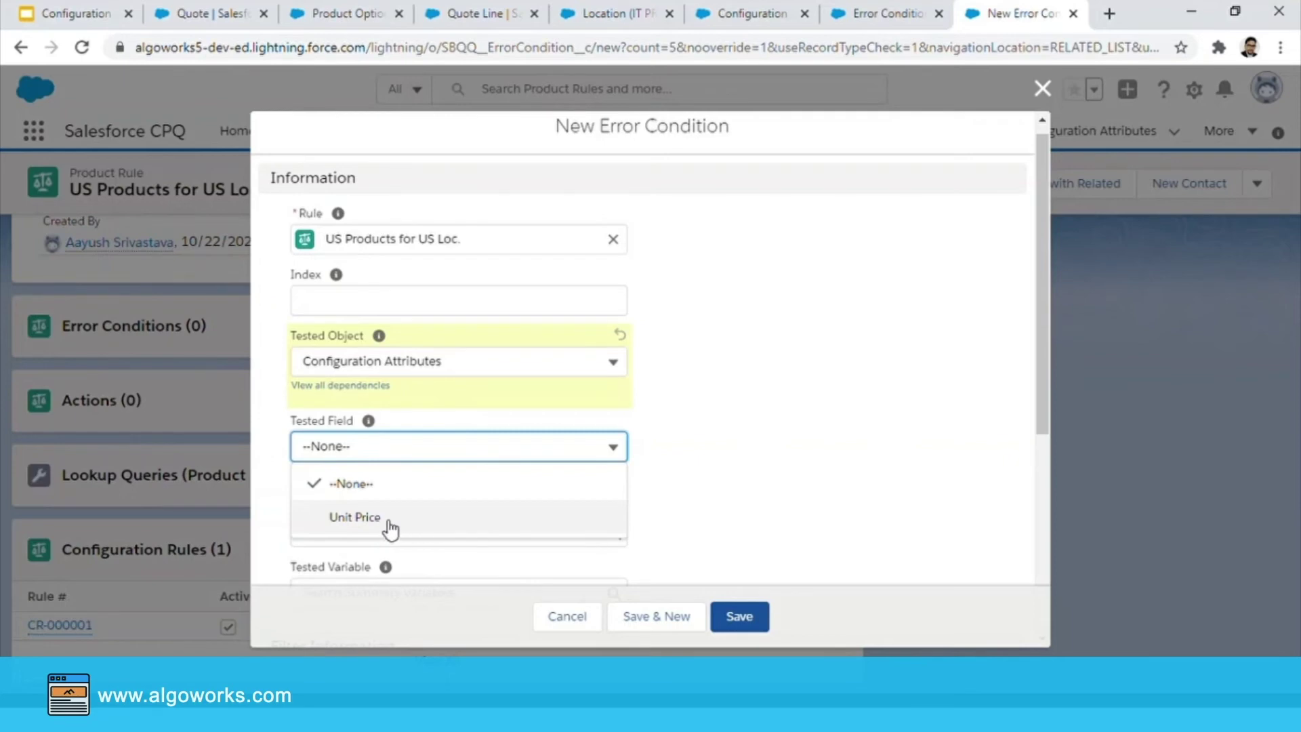
left_click(678, 491)
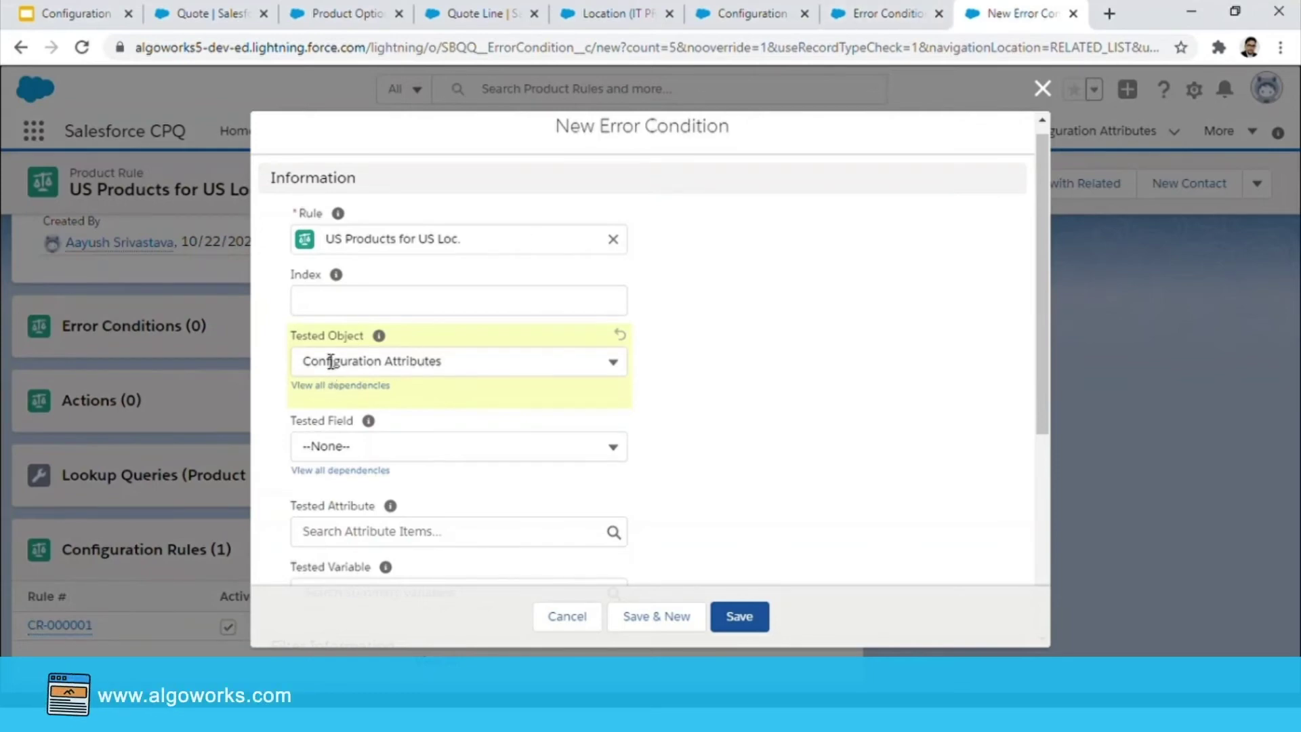
Add the picklist value Location__c to the Tested Field field of the Error Condition object and save it.
left_click(874, 13)
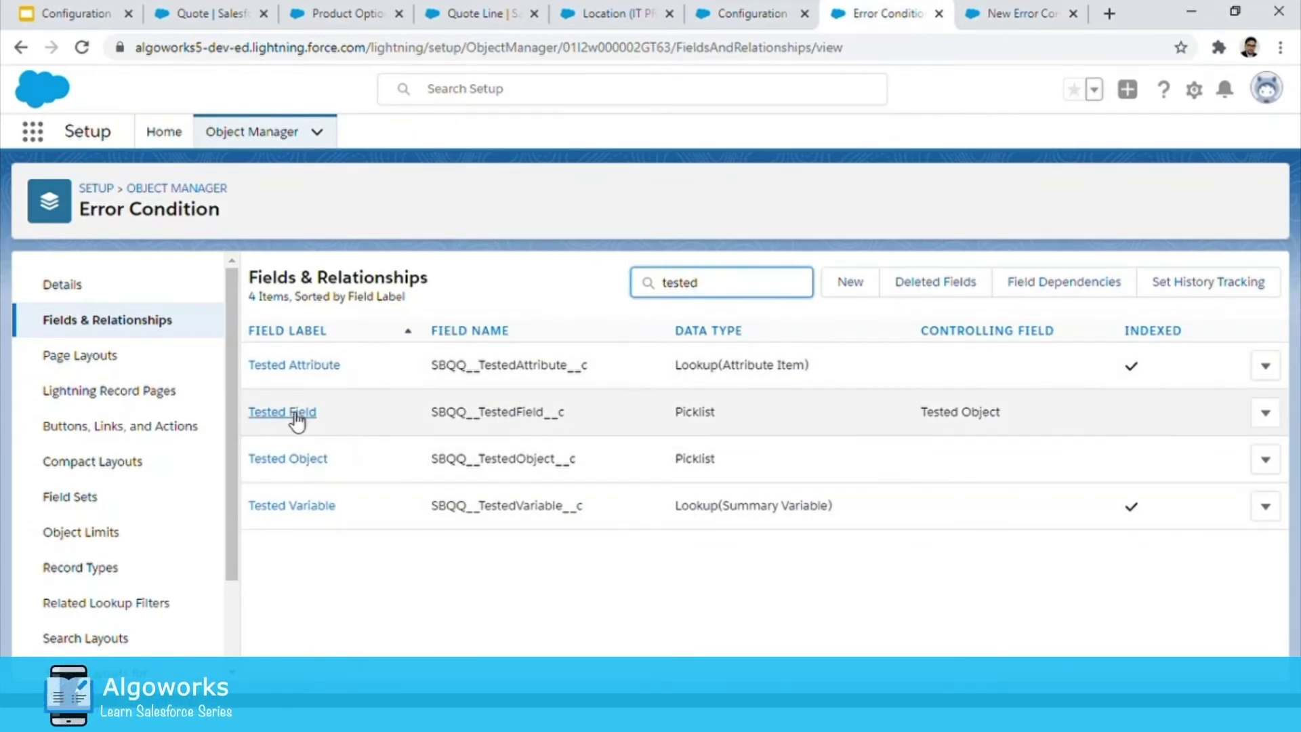
left_click(296, 414)
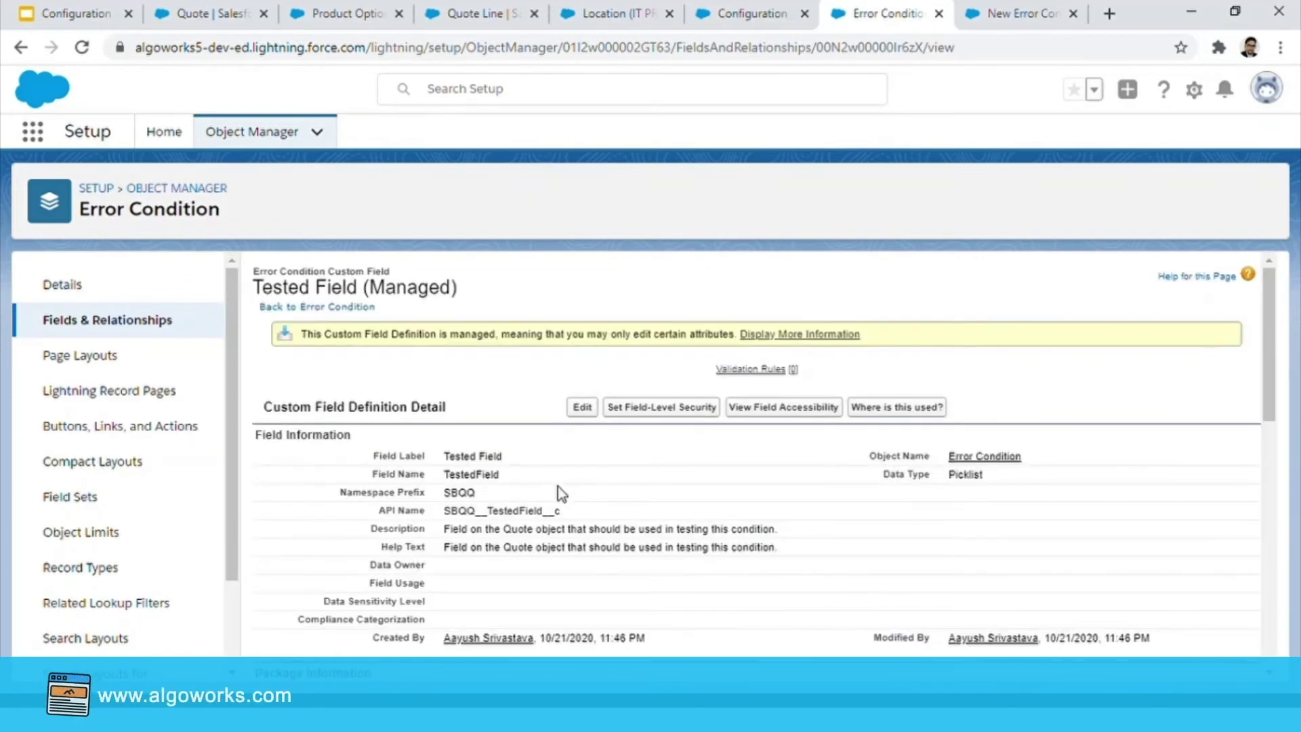
scroll(558, 493, "down", 8)
scroll(559, 494, "down", 1)
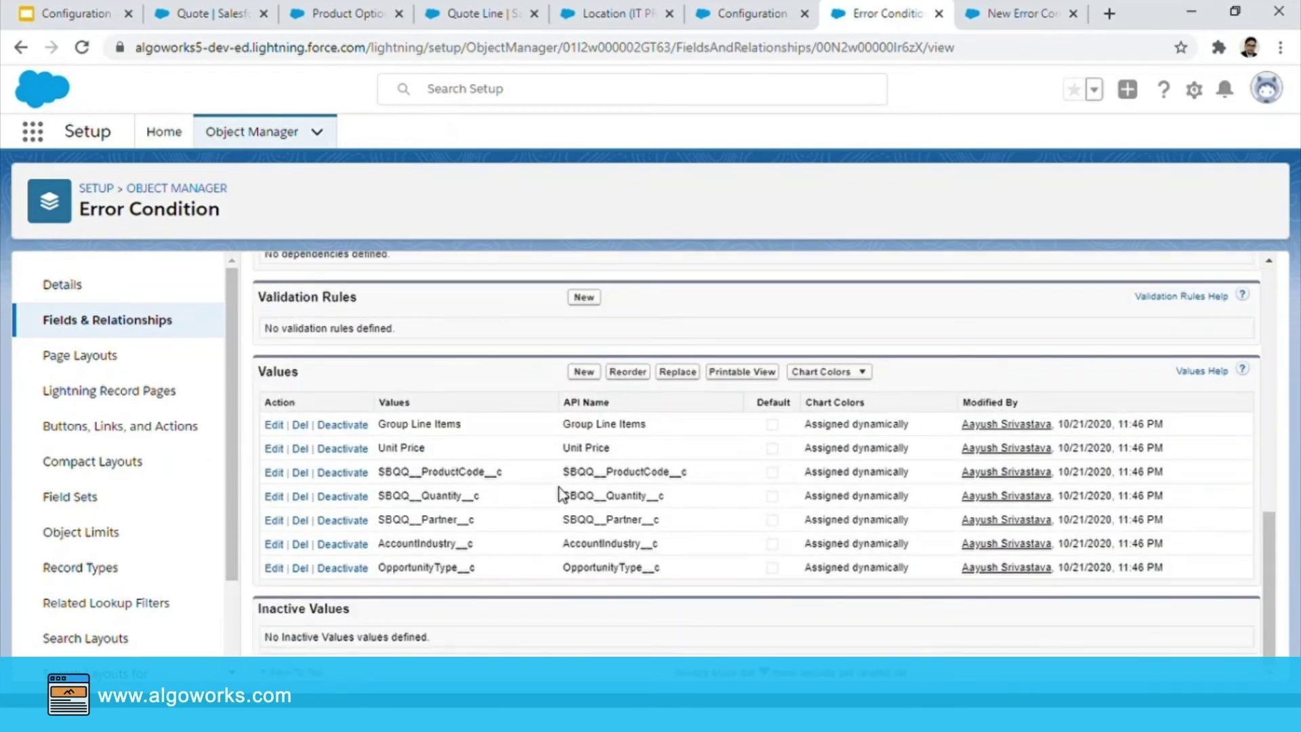
left_click(585, 372)
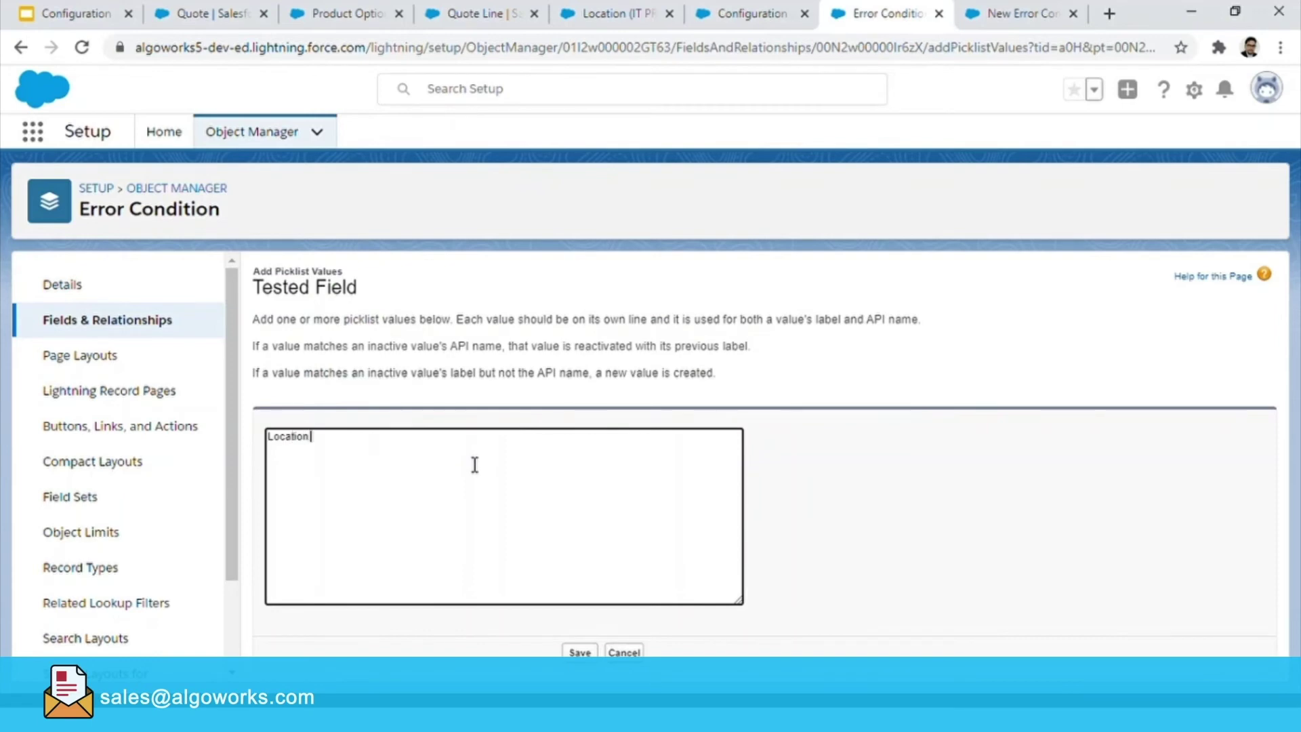
type("__c")
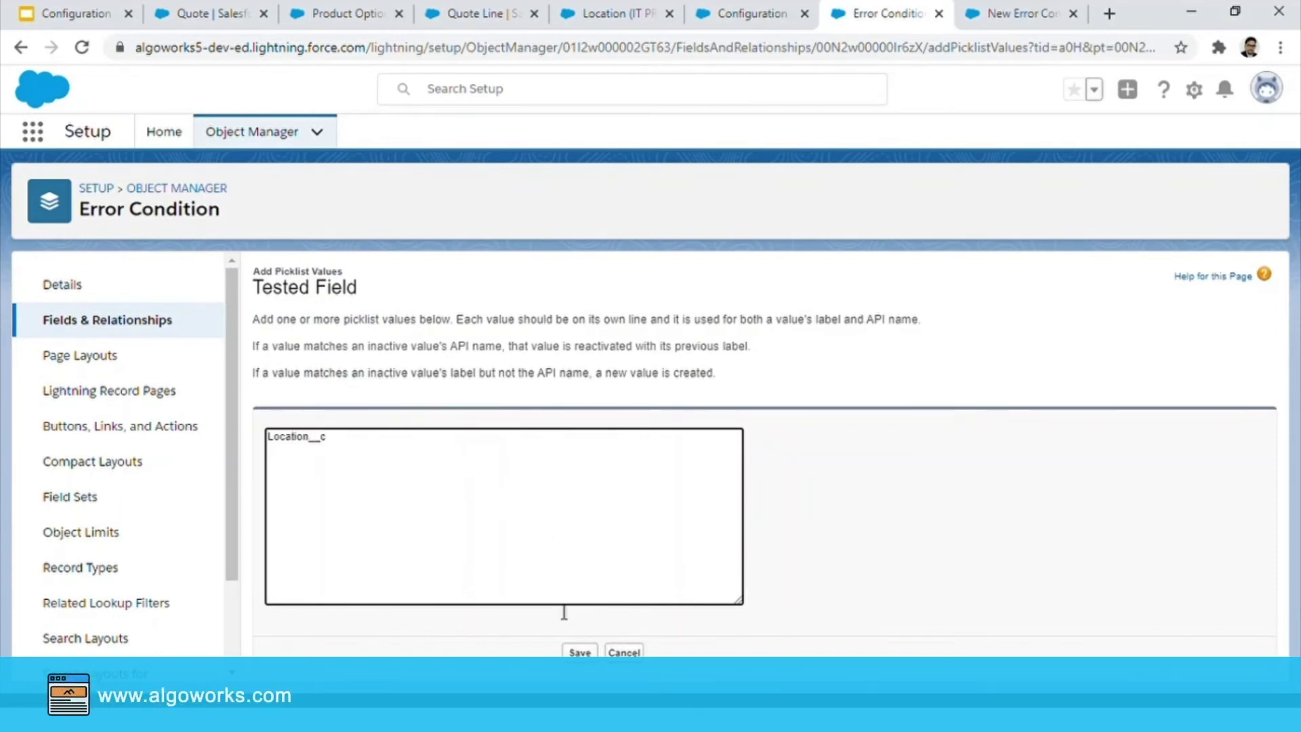
left_click(579, 652)
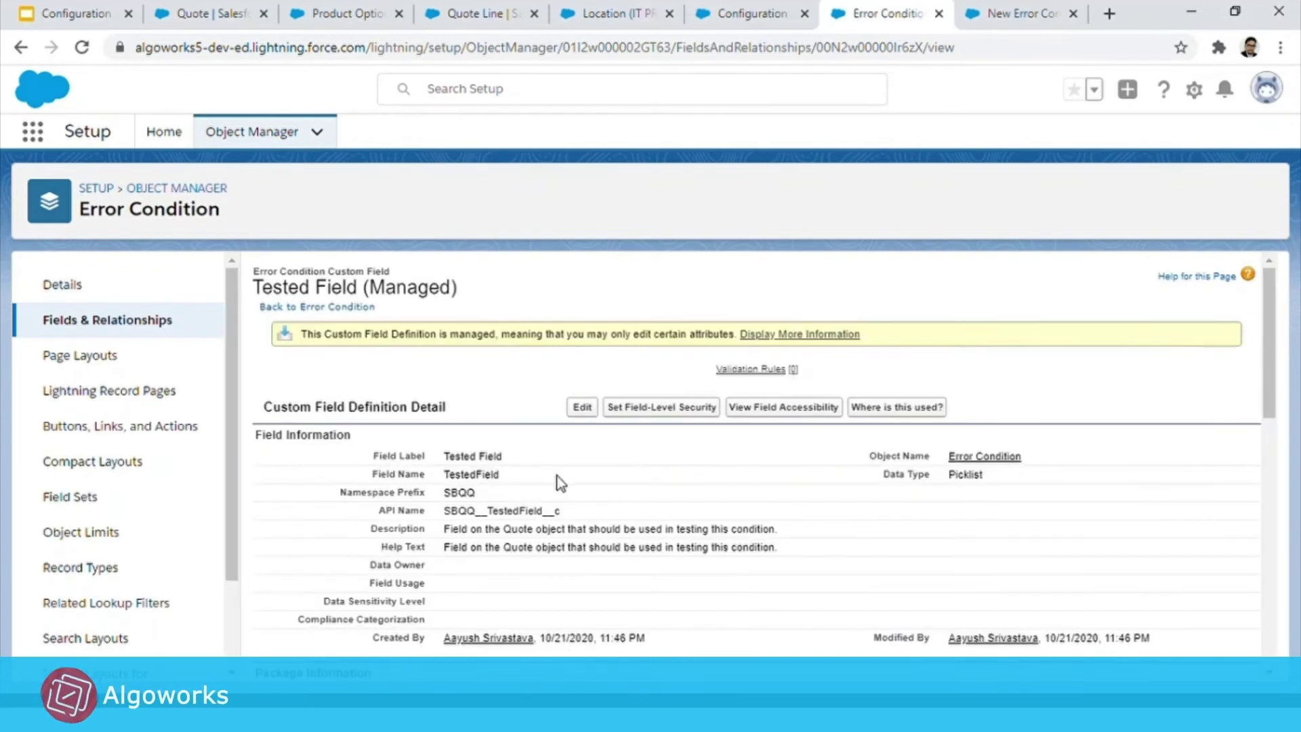
Edit the Tested Object and Tested Field dependency to include Location__c under Configuration Attributes, and save it.
left_click(112, 315)
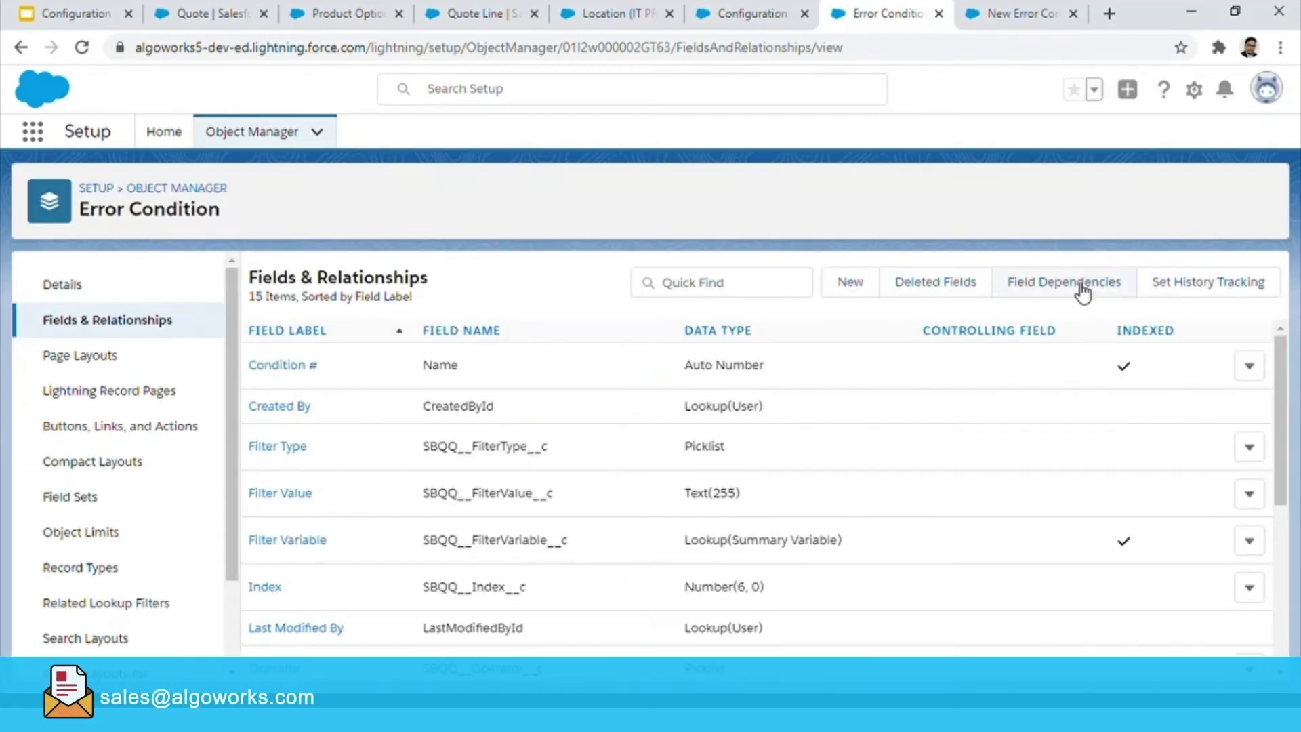
left_click(1083, 288)
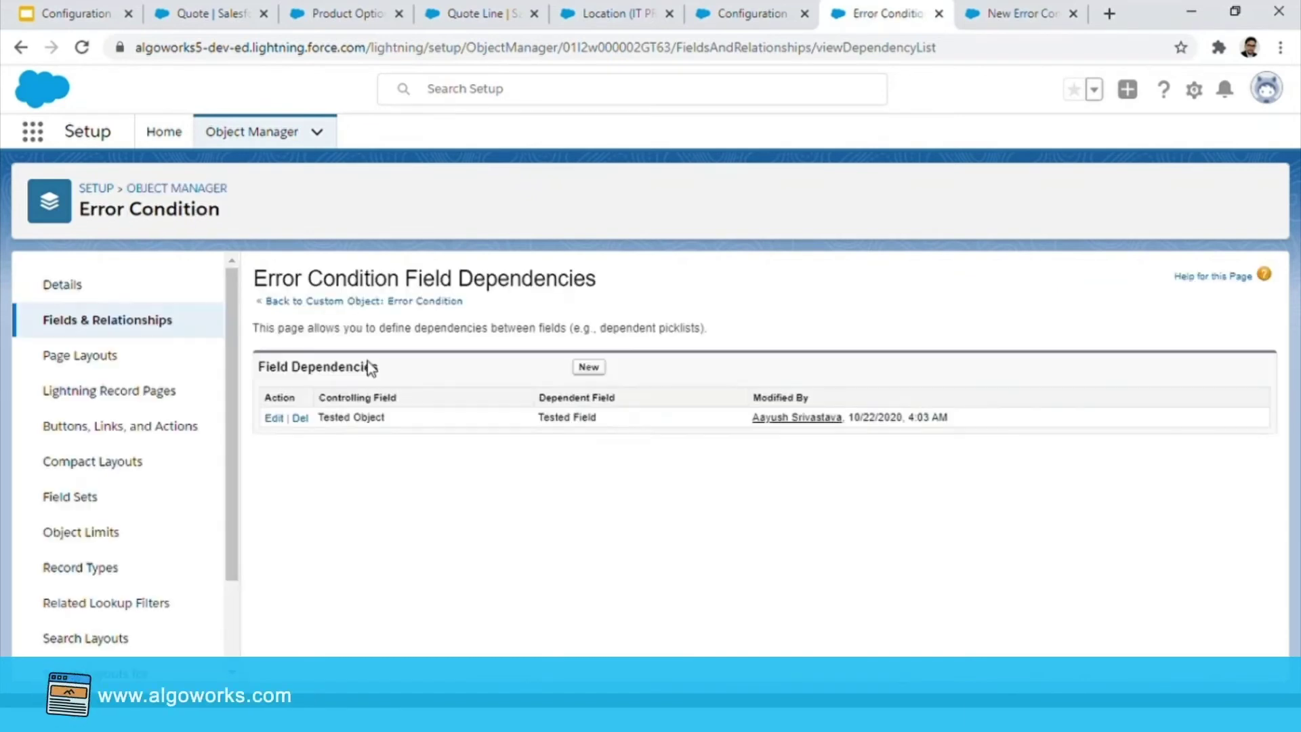
left_click(274, 417)
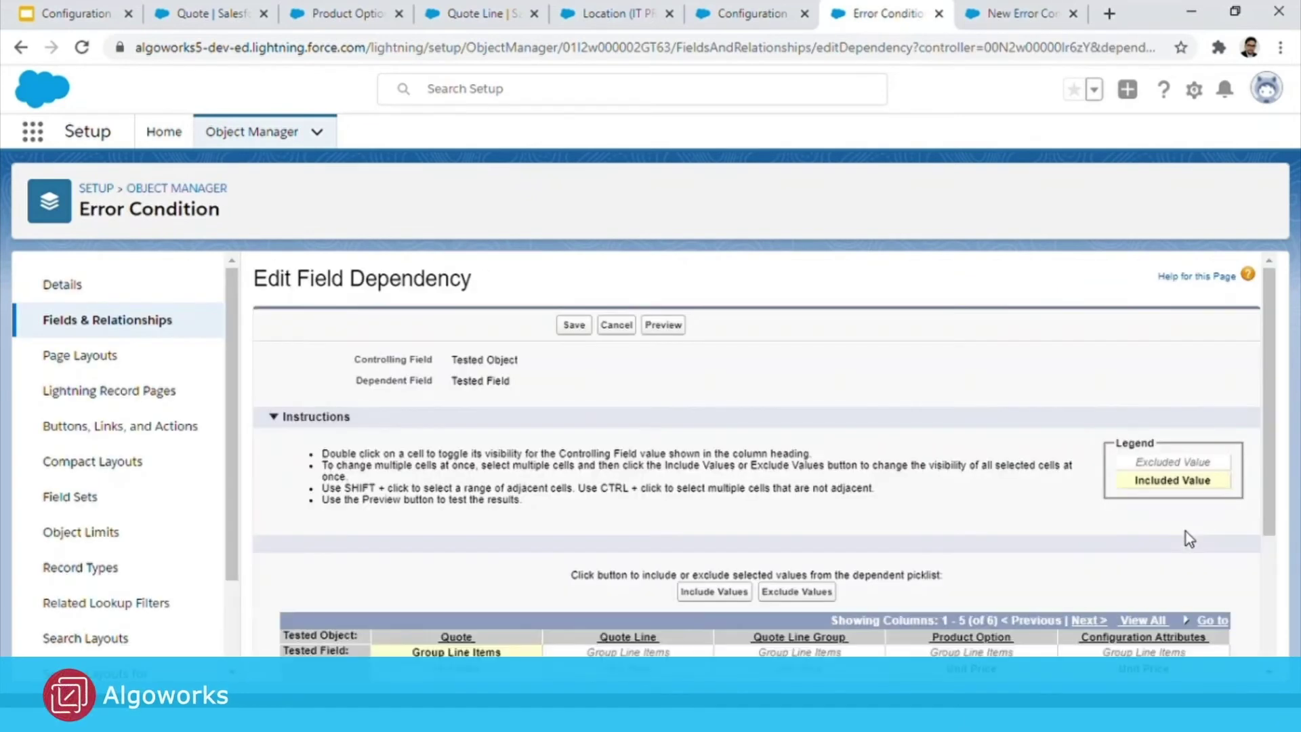
scroll(1186, 531, "down", 3)
double_click(1144, 559)
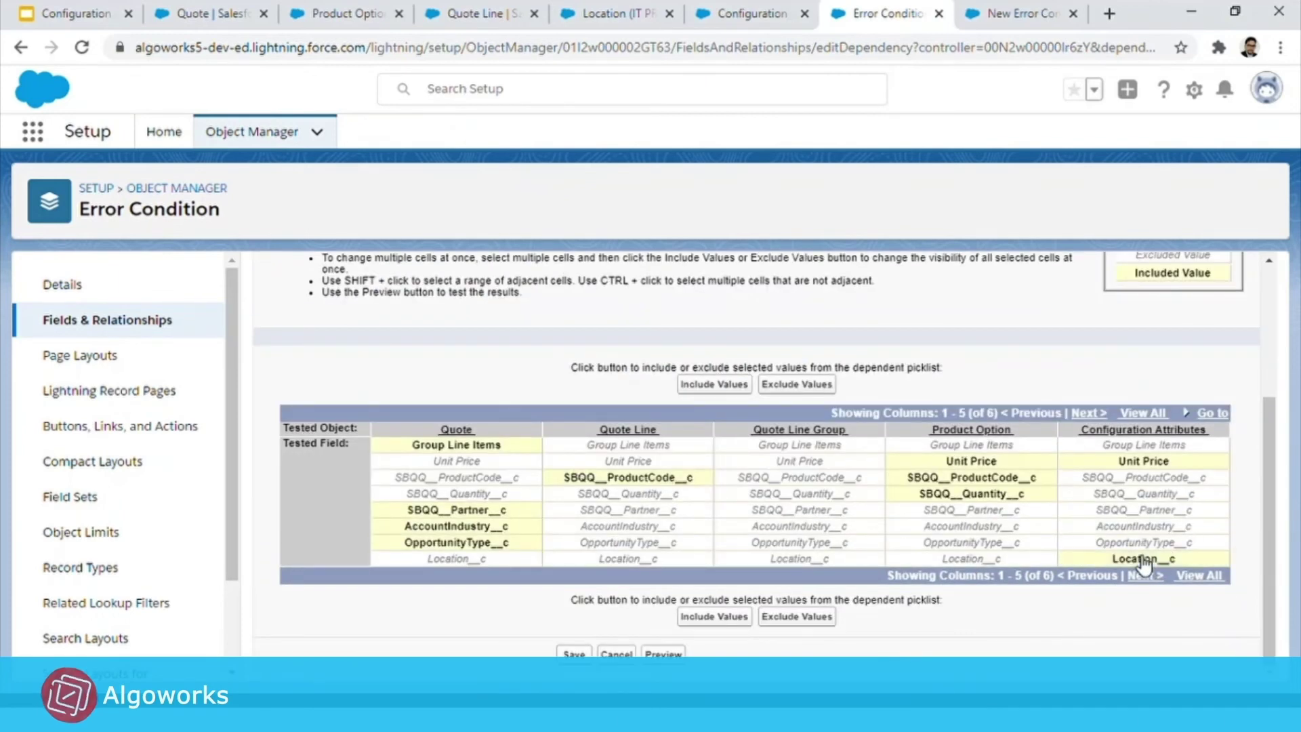
scroll(961, 366, "up", 3)
left_click(563, 324)
left_click(751, 182)
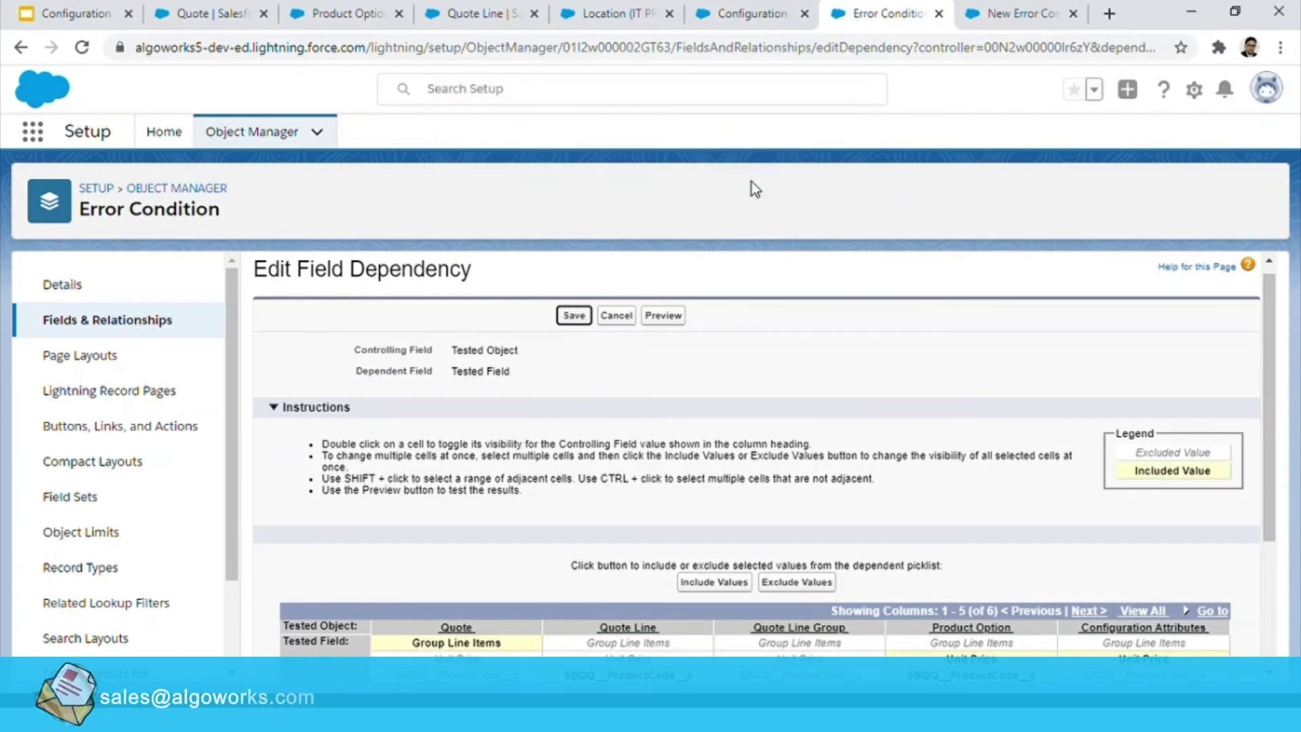
Restart the error condition with Configuration Attributes as the tested object and recheck the available tested fields.
left_click(979, 14)
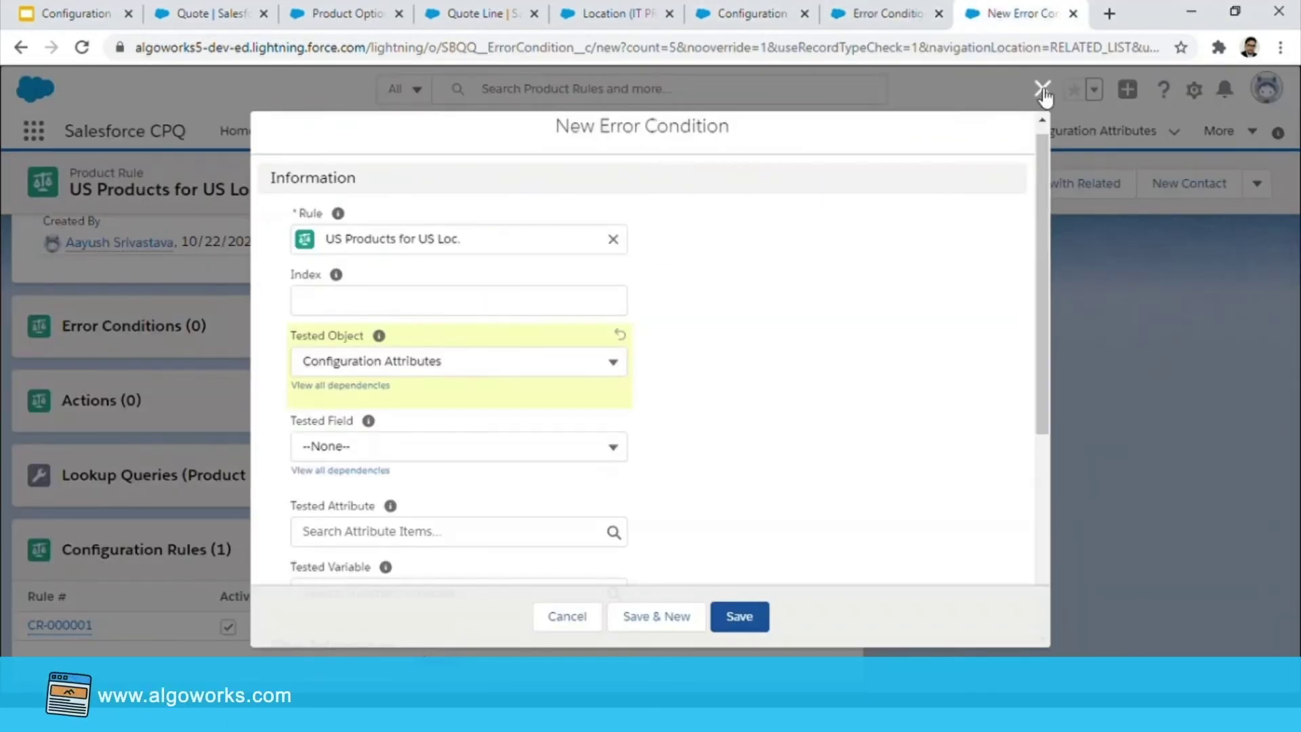
left_click(1042, 89)
scroll(834, 417, "down", 5)
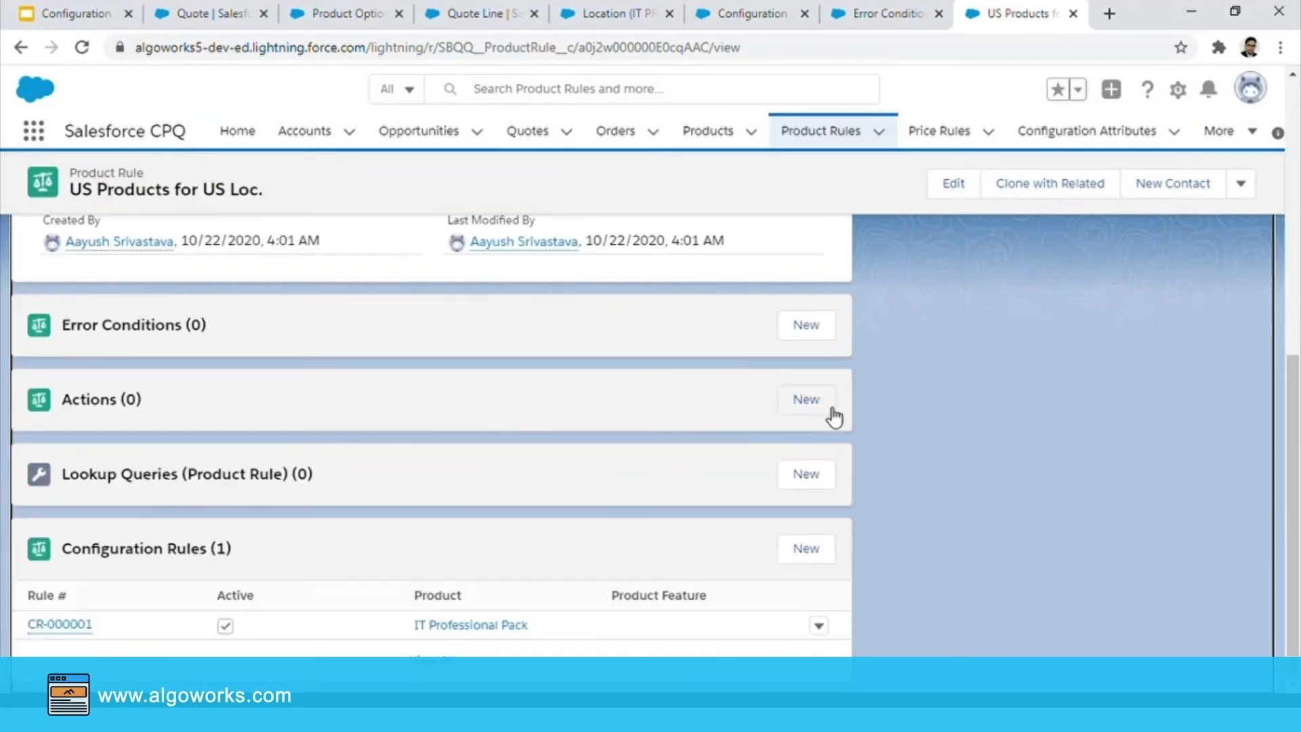
left_click(799, 325)
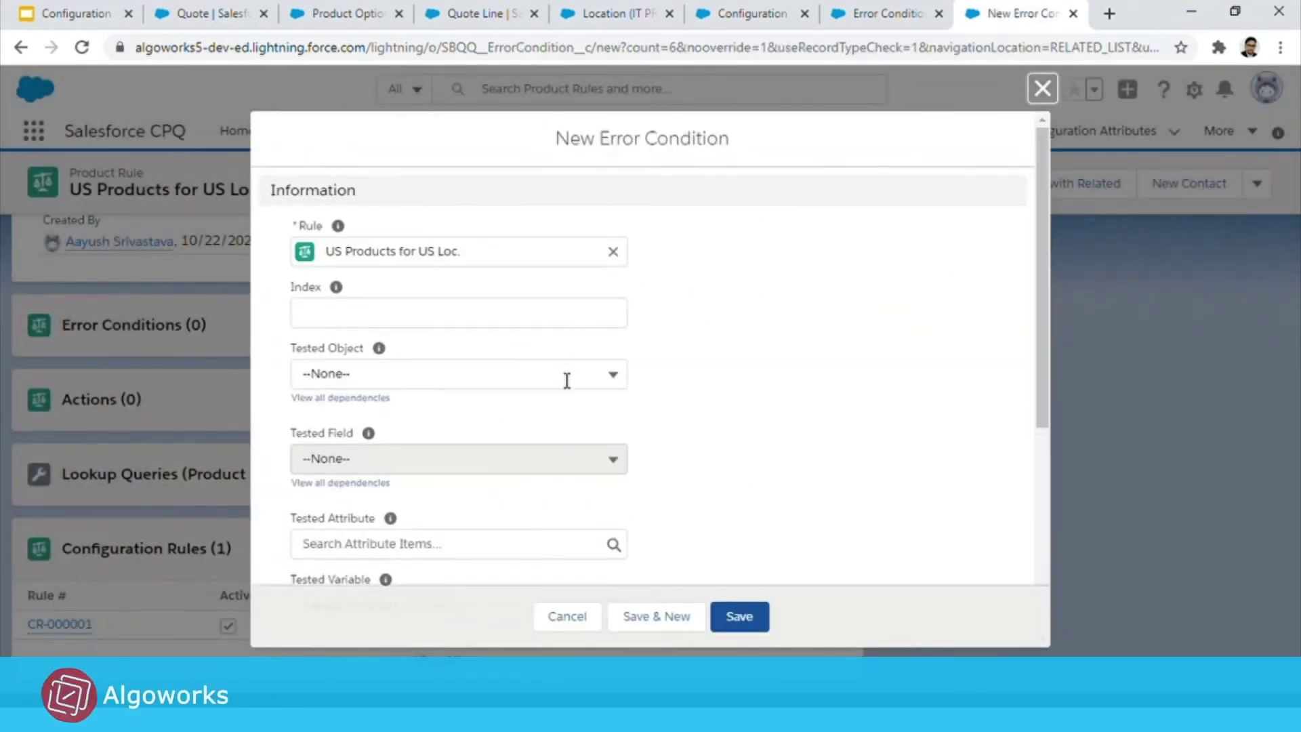
left_click(575, 380)
left_click(409, 588)
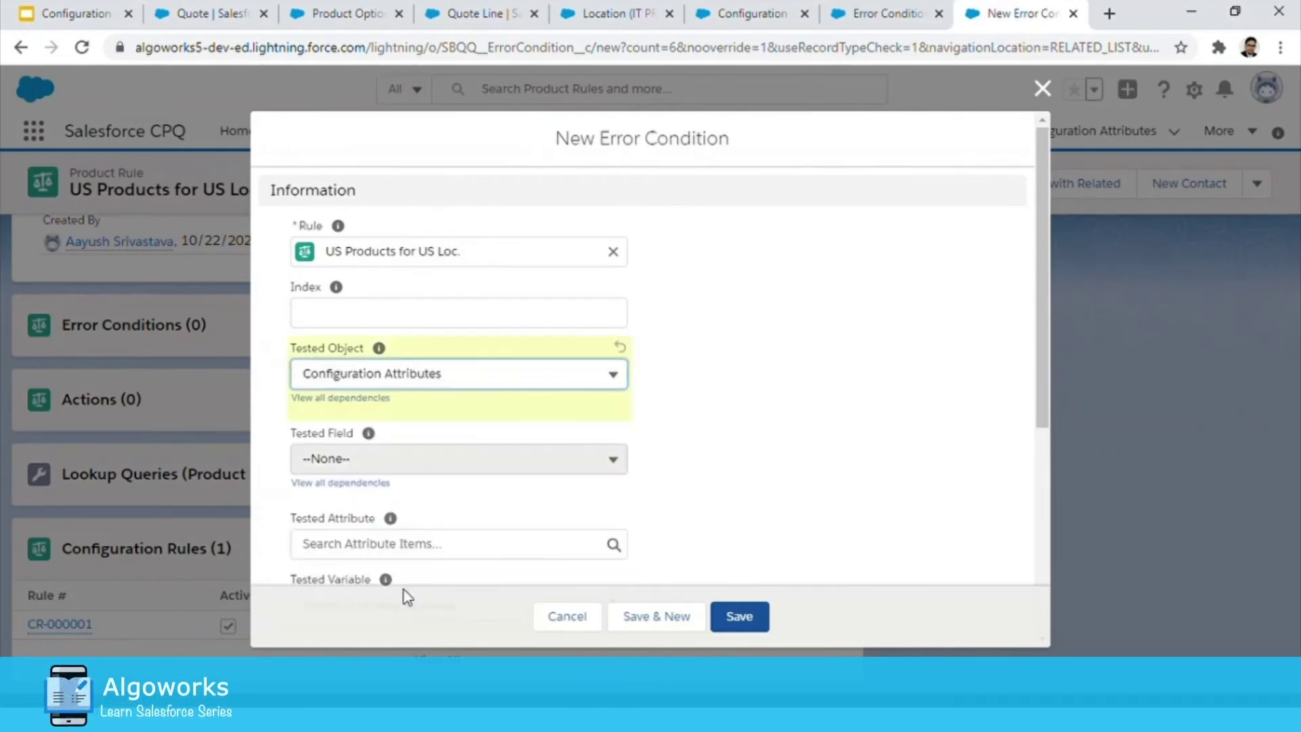
left_click(456, 460)
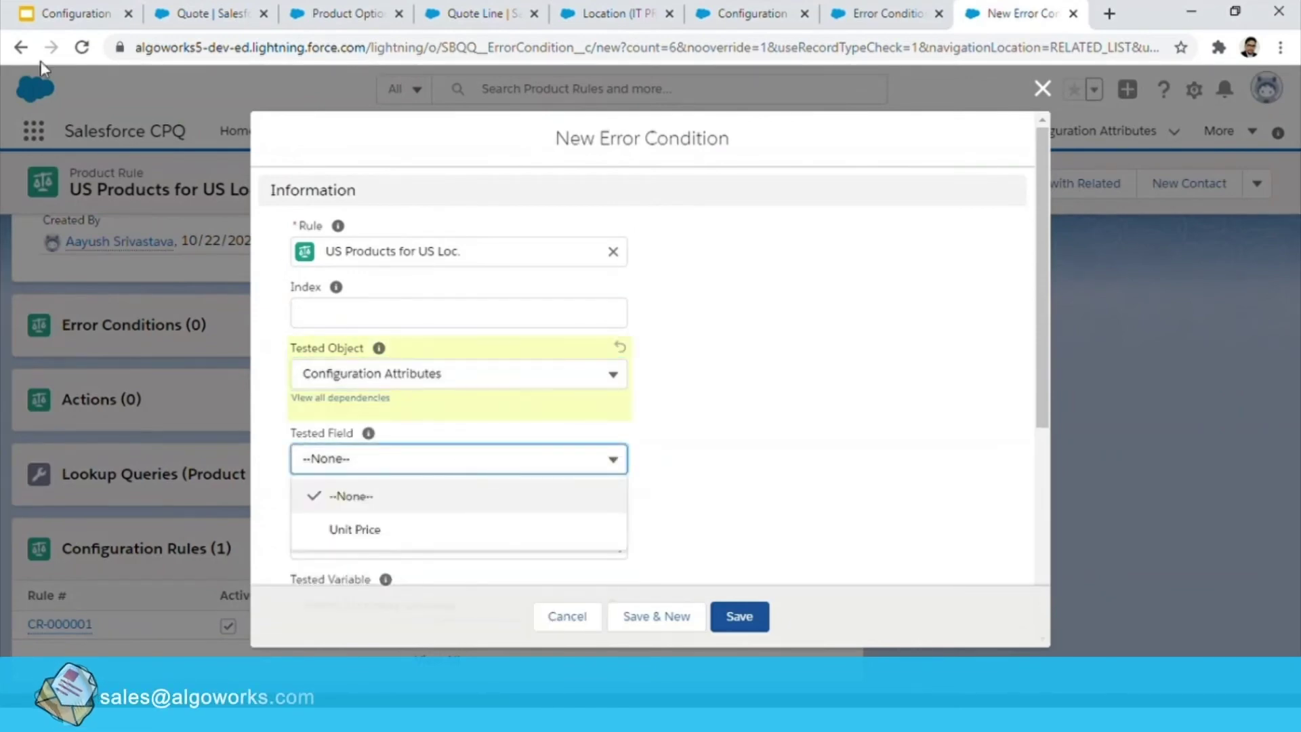
Reload the new error condition form and set the tested object to Configuration Attributes and the tested field to Location__c.
left_click(78, 51)
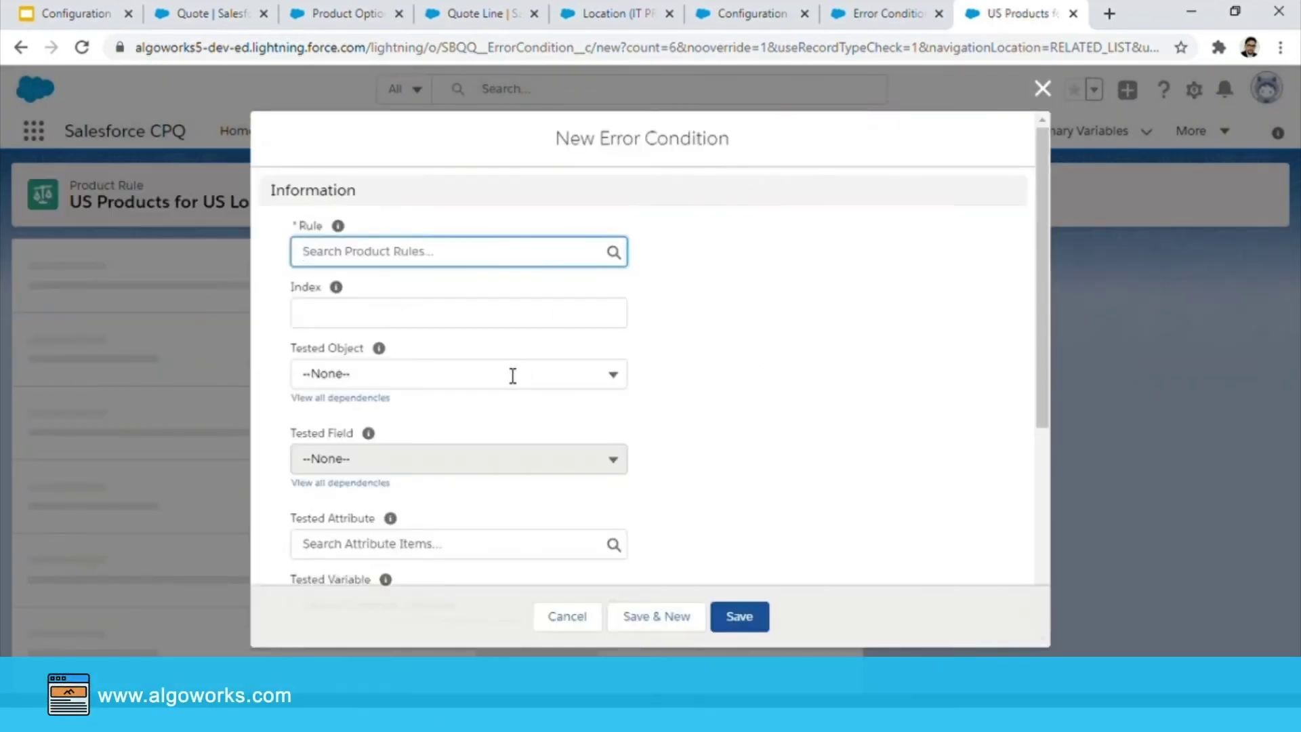
left_click(496, 379)
left_click(464, 400)
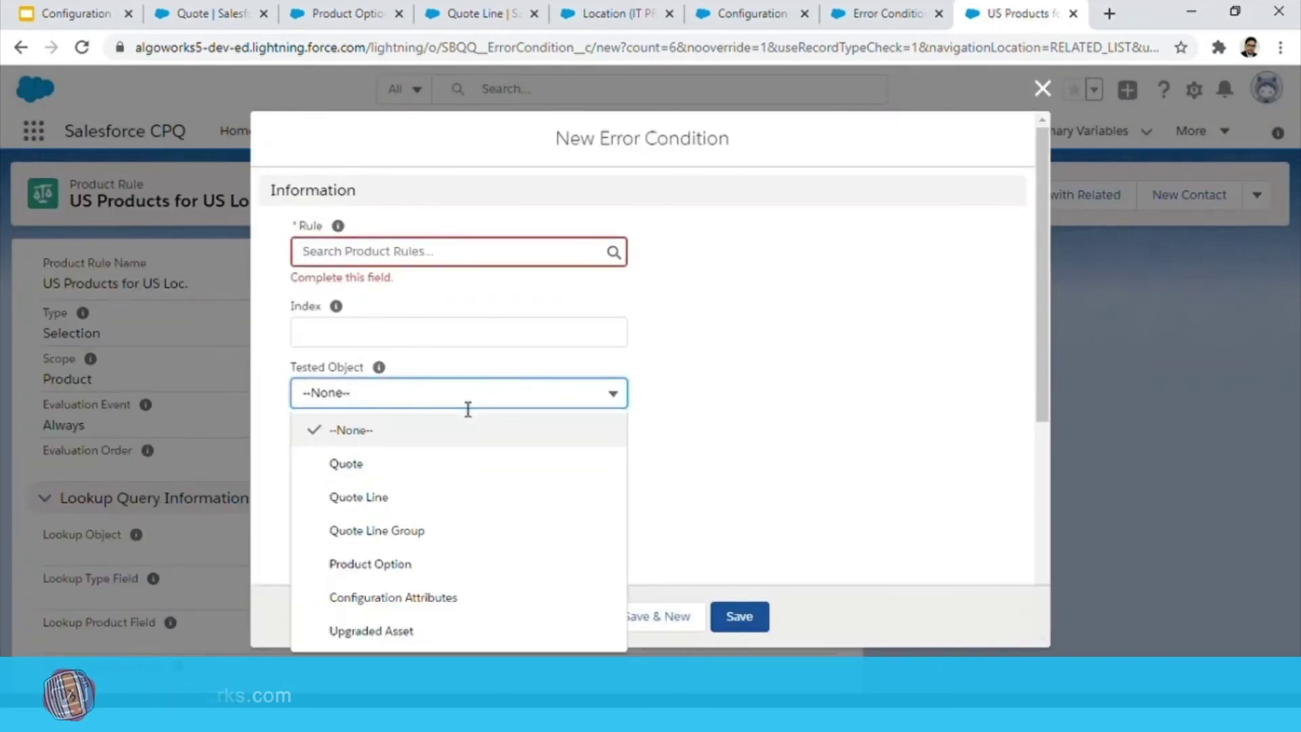
left_click(392, 598)
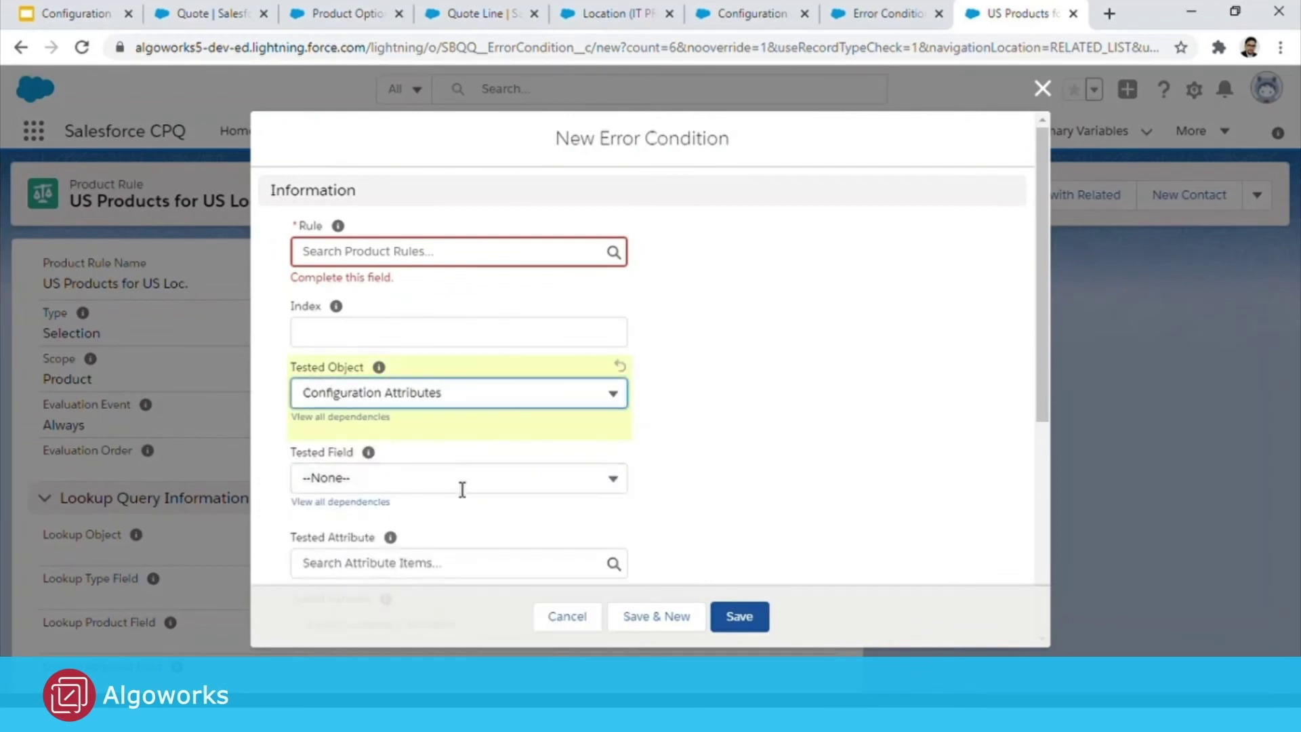
left_click(461, 485)
left_click(405, 580)
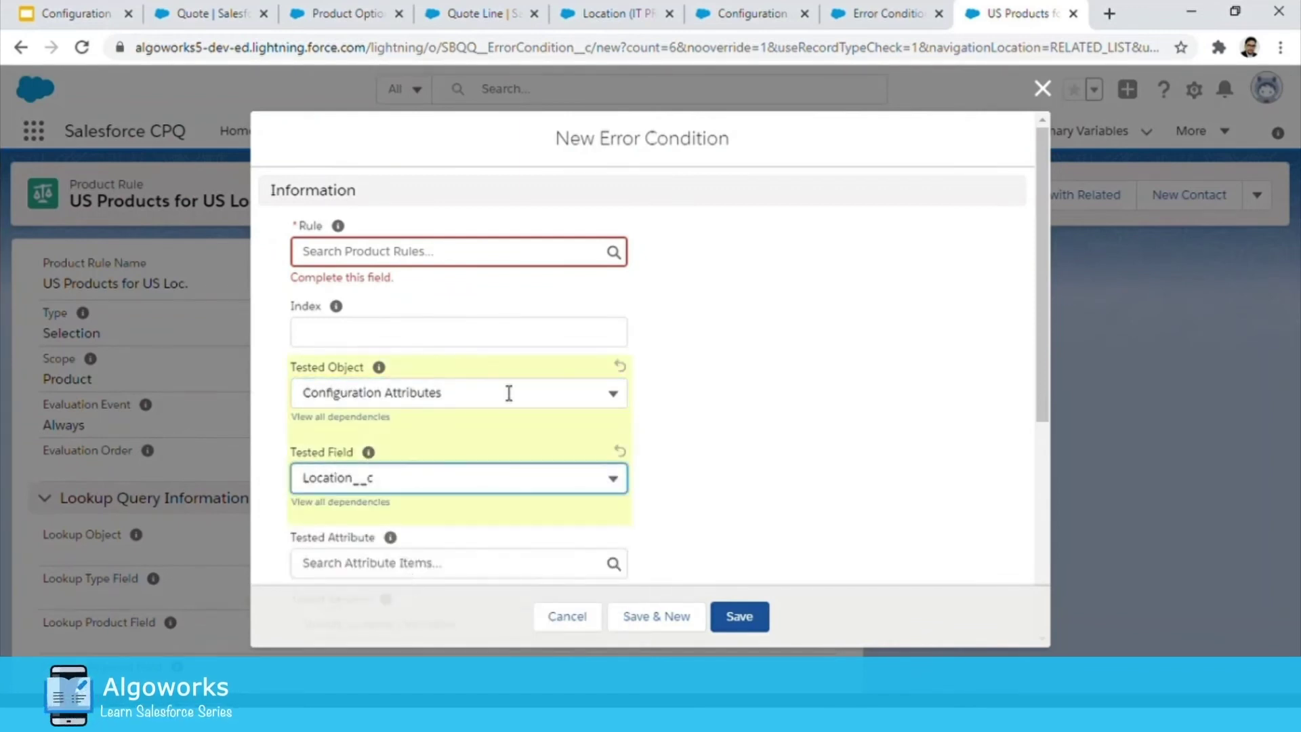
Link the error condition to the US Products for US Loc. rule and set its operator to equals.
left_click(408, 253)
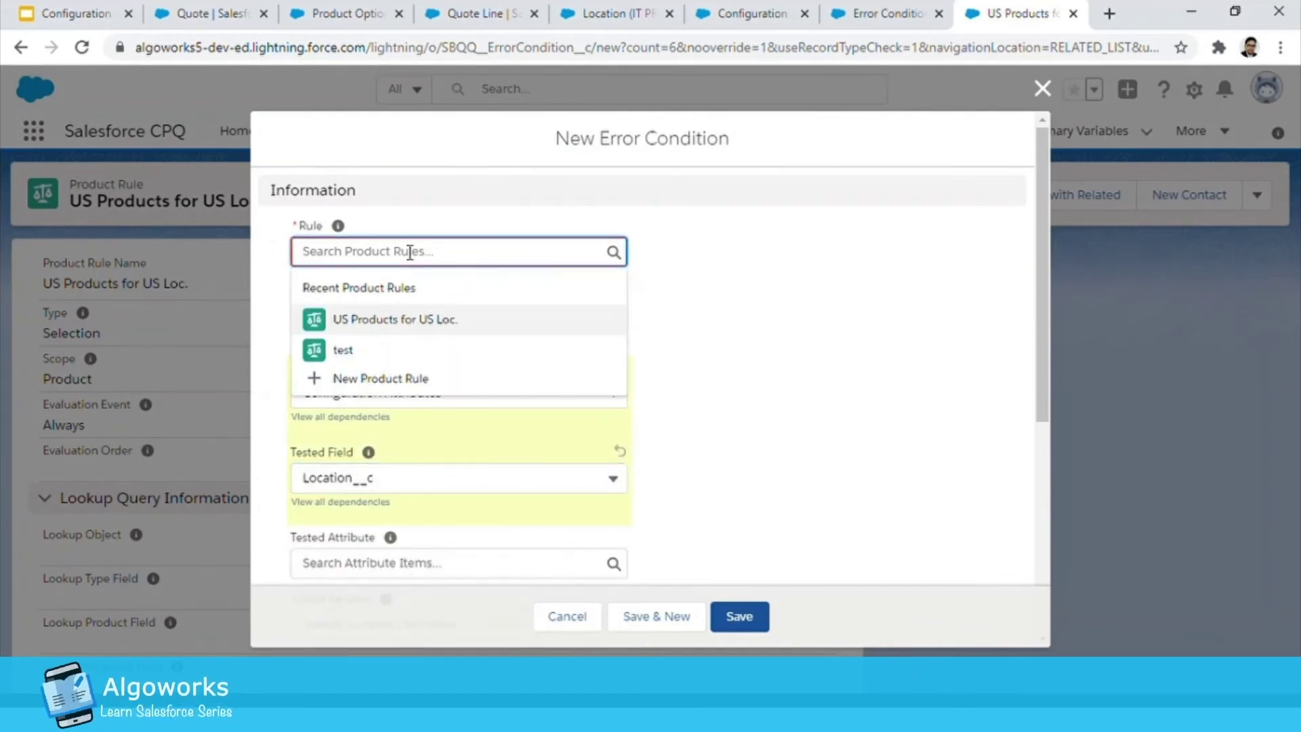
left_click(395, 325)
scroll(673, 351, "down", 5)
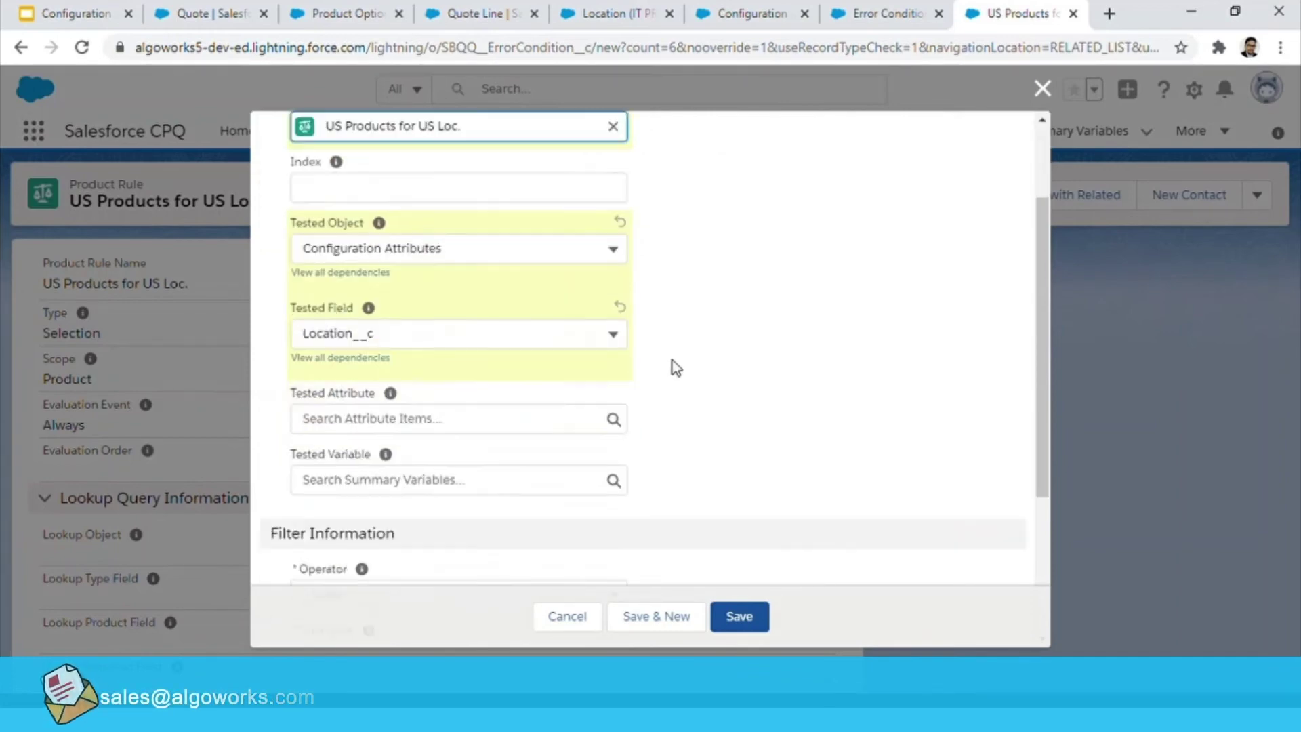
left_click(491, 359)
left_click(447, 442)
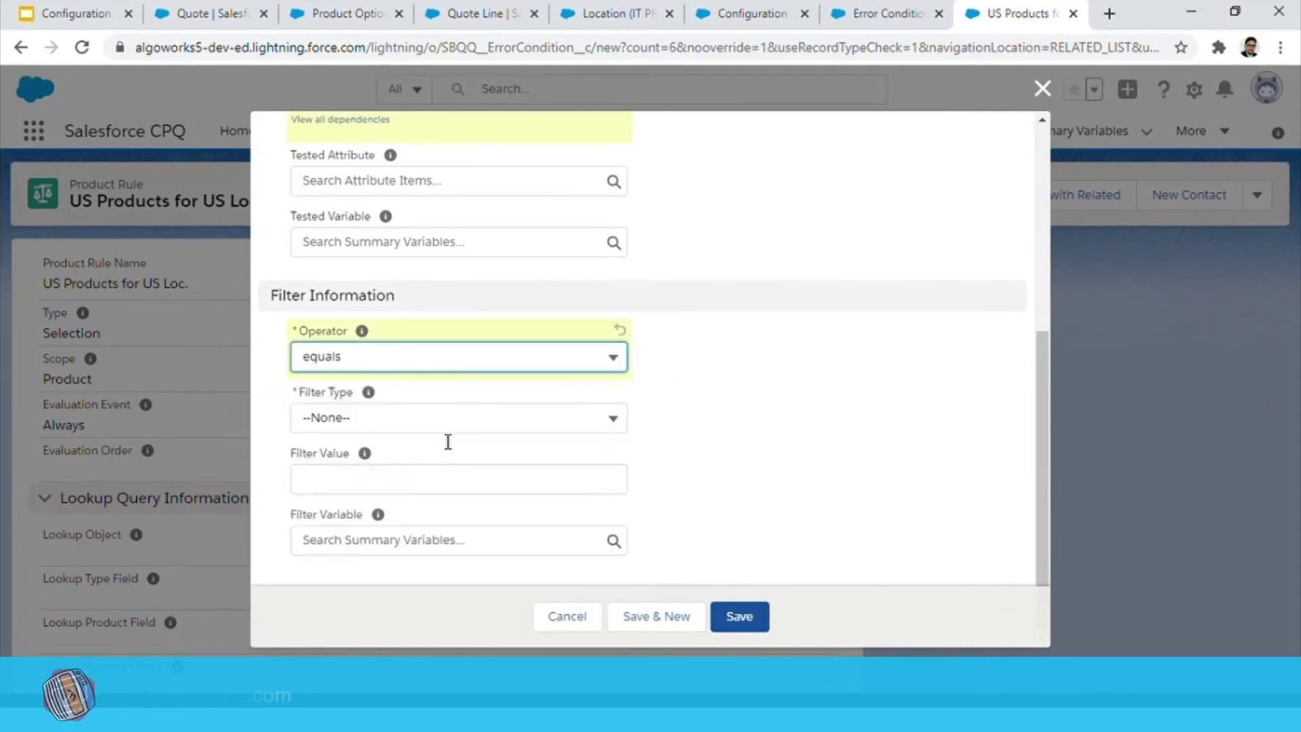
Set the error condition's filter type to Value and its filter value to US, and save the condition.
scroll(447, 442, "up", 1)
scroll(447, 442, "up", 4)
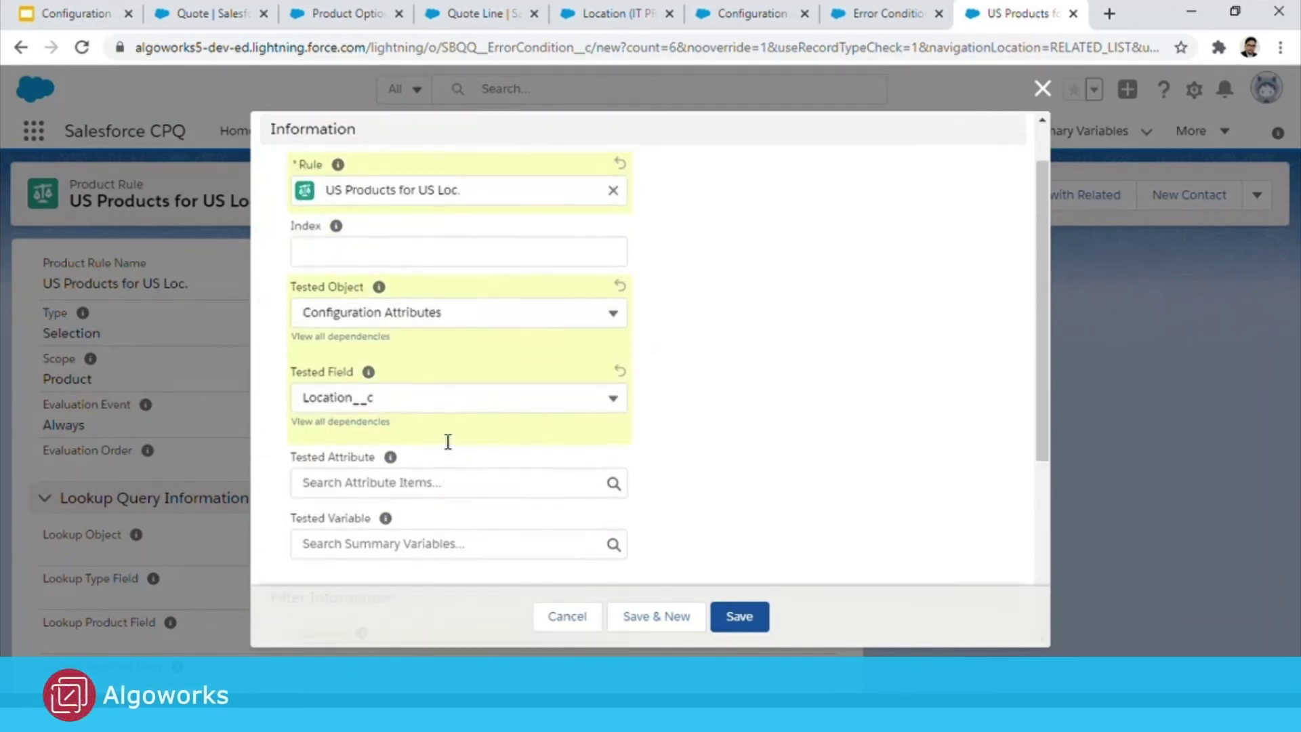
scroll(444, 441, "down", 5)
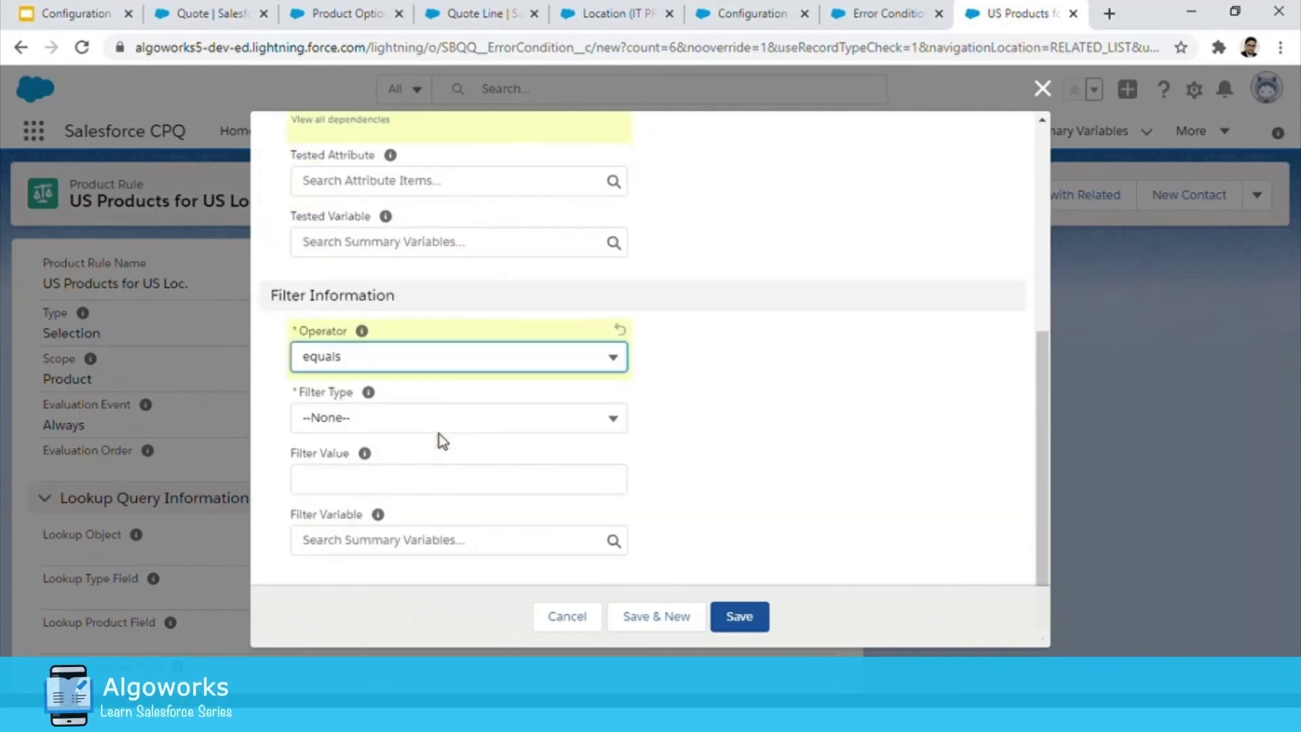
left_click(341, 425)
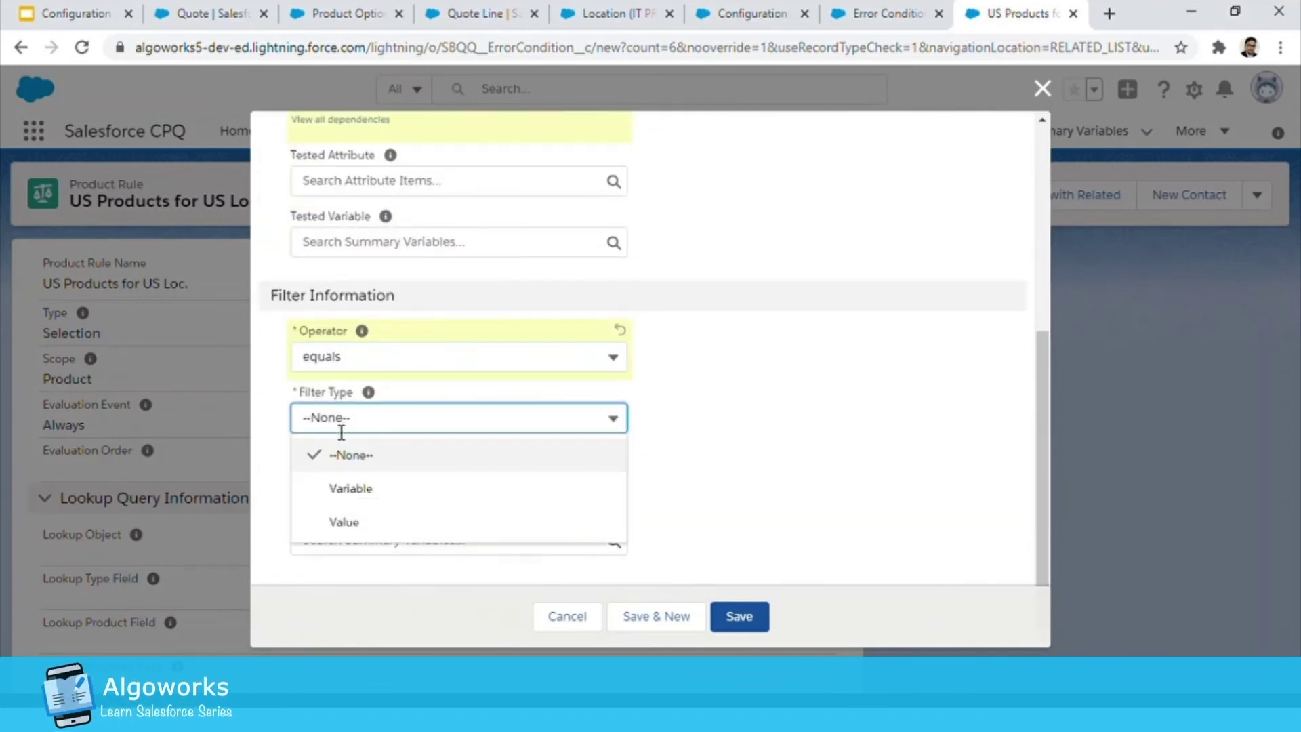
left_click(344, 524)
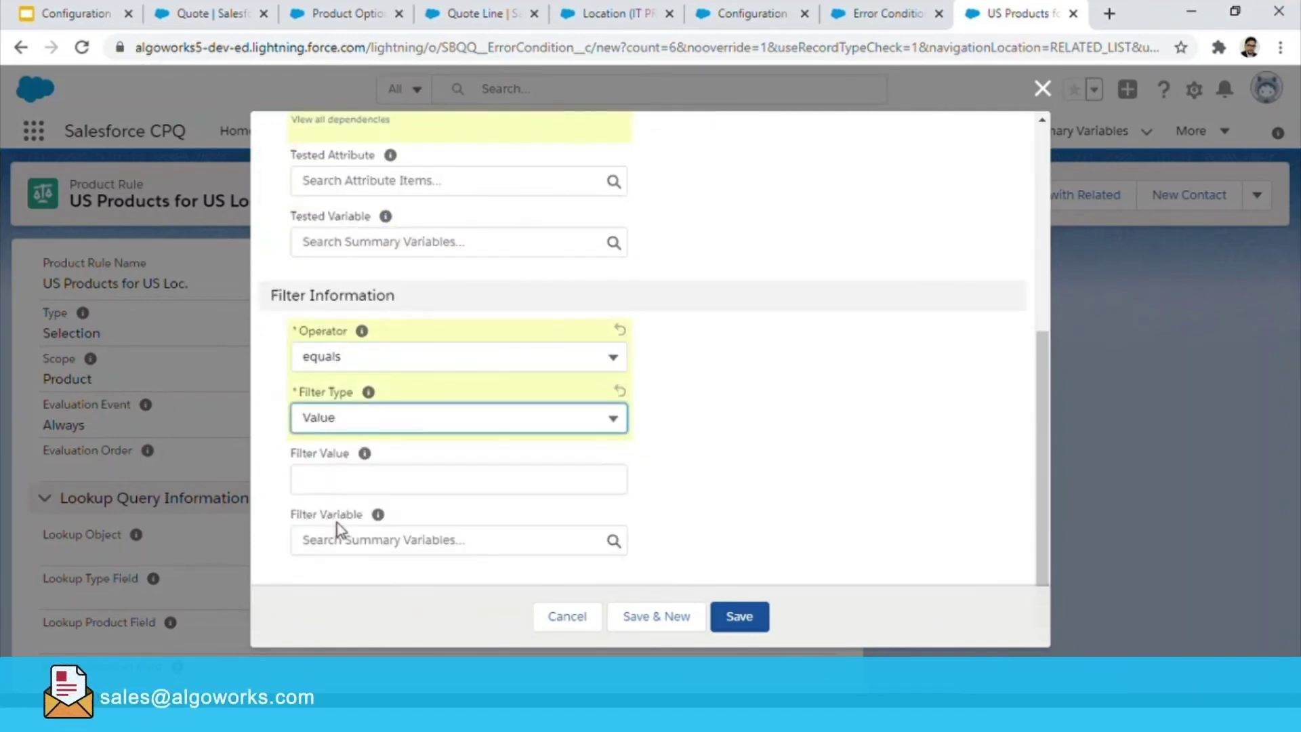
left_click(330, 481)
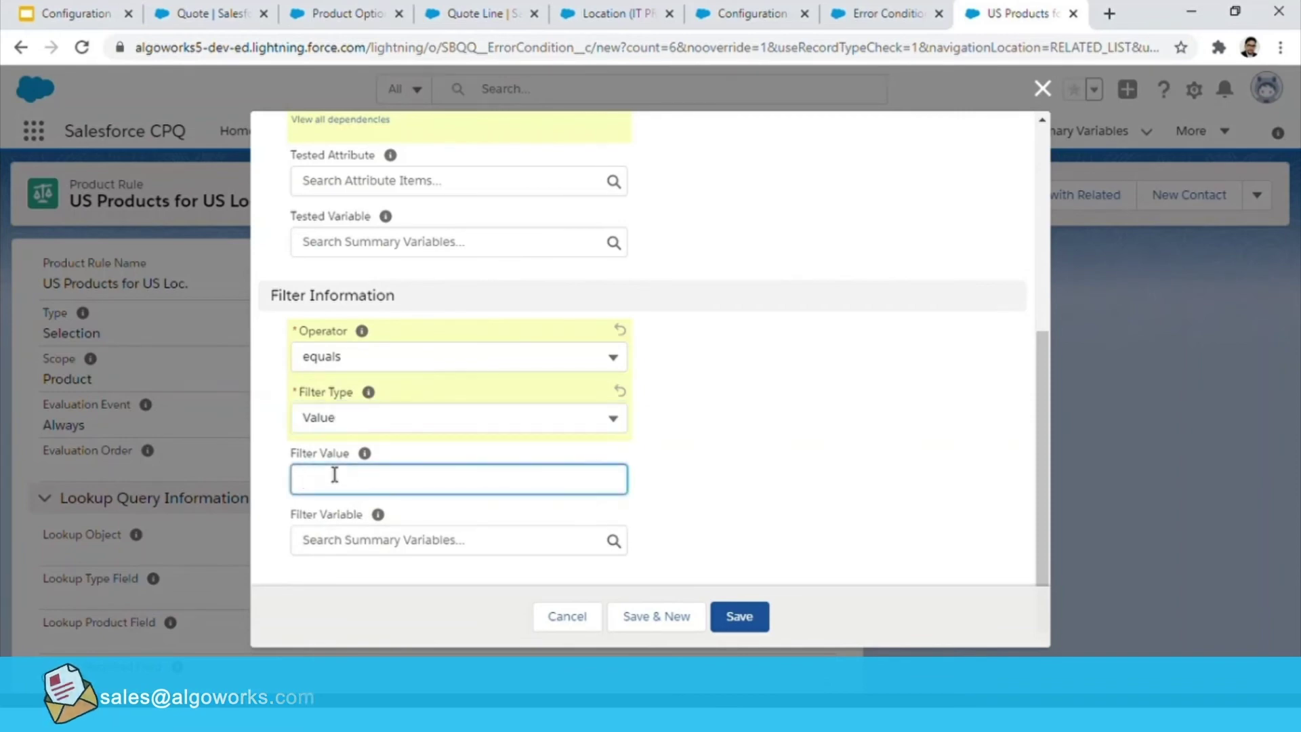
type("US")
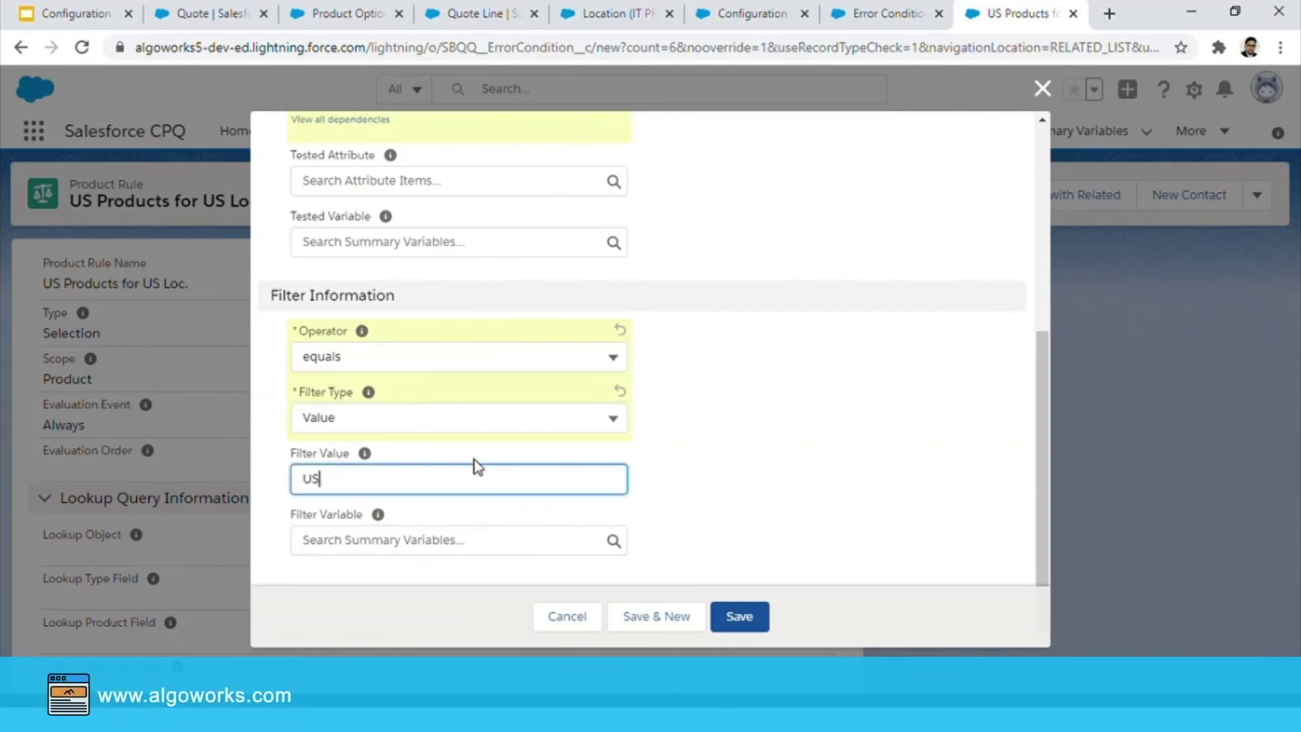
scroll(541, 371, "up", 2)
scroll(384, 417, "up", 1)
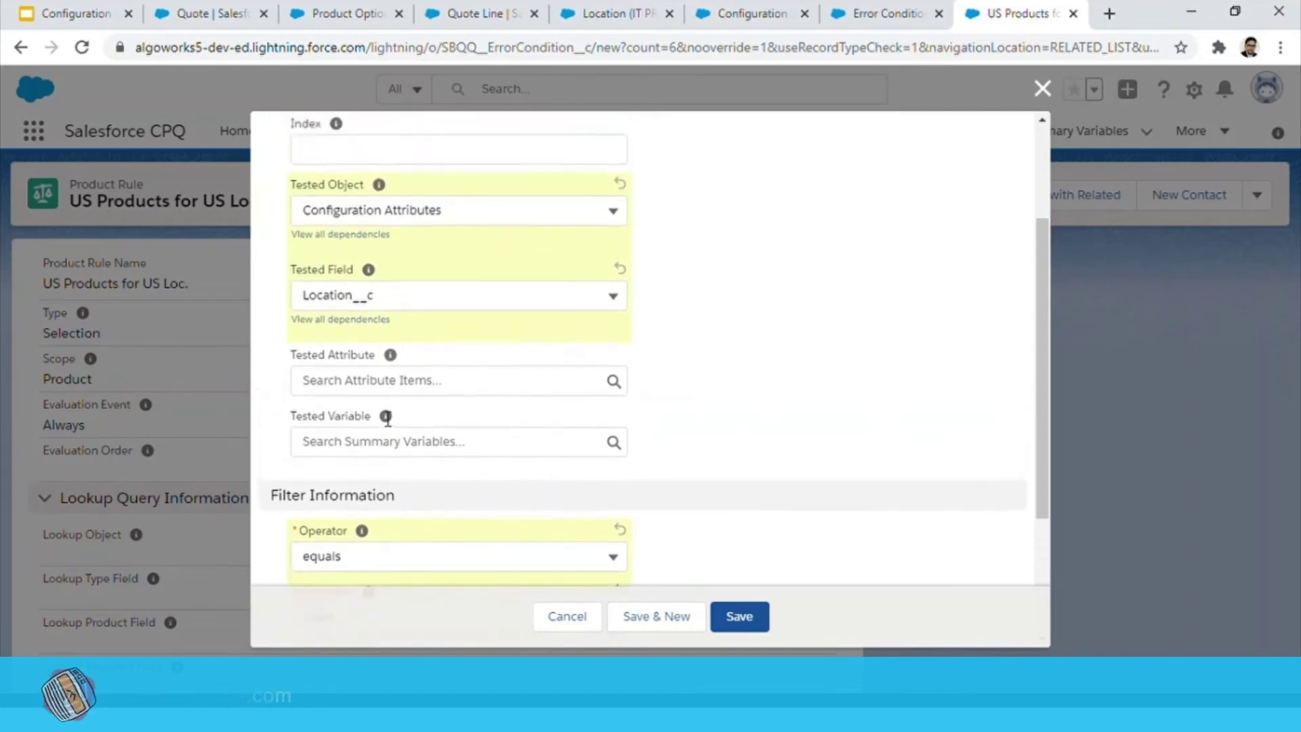
scroll(387, 418, "down", 3)
left_click(771, 617)
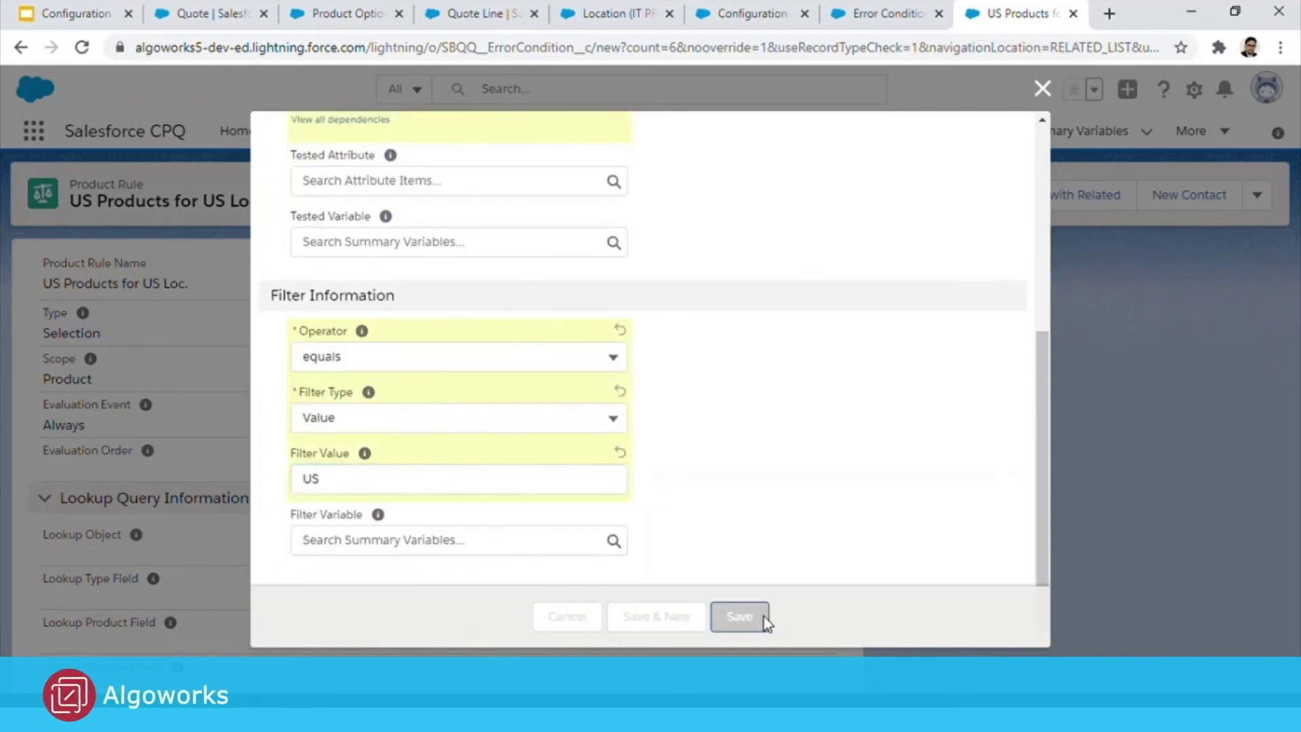
Start a new product action for the US Products for US Loc. rule and set its type to Show.
scroll(763, 616, "down", 6)
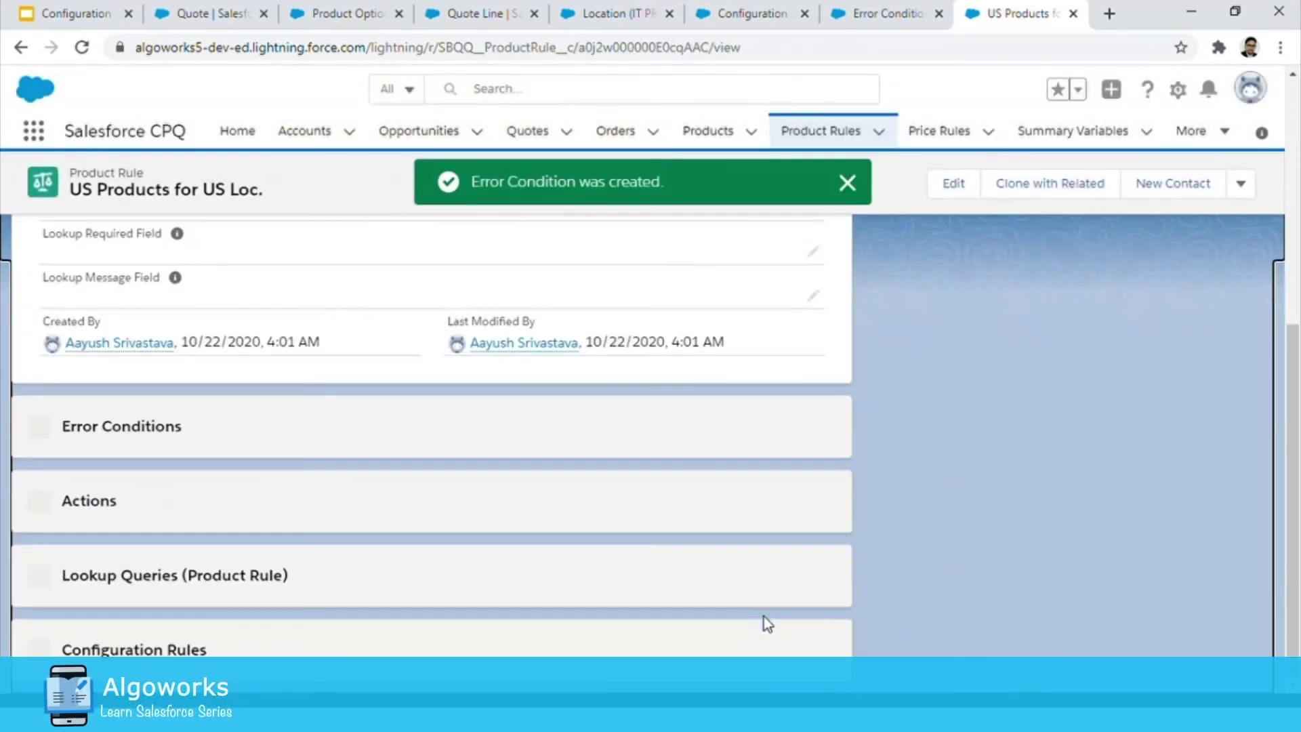
scroll(356, 550, "down", 3)
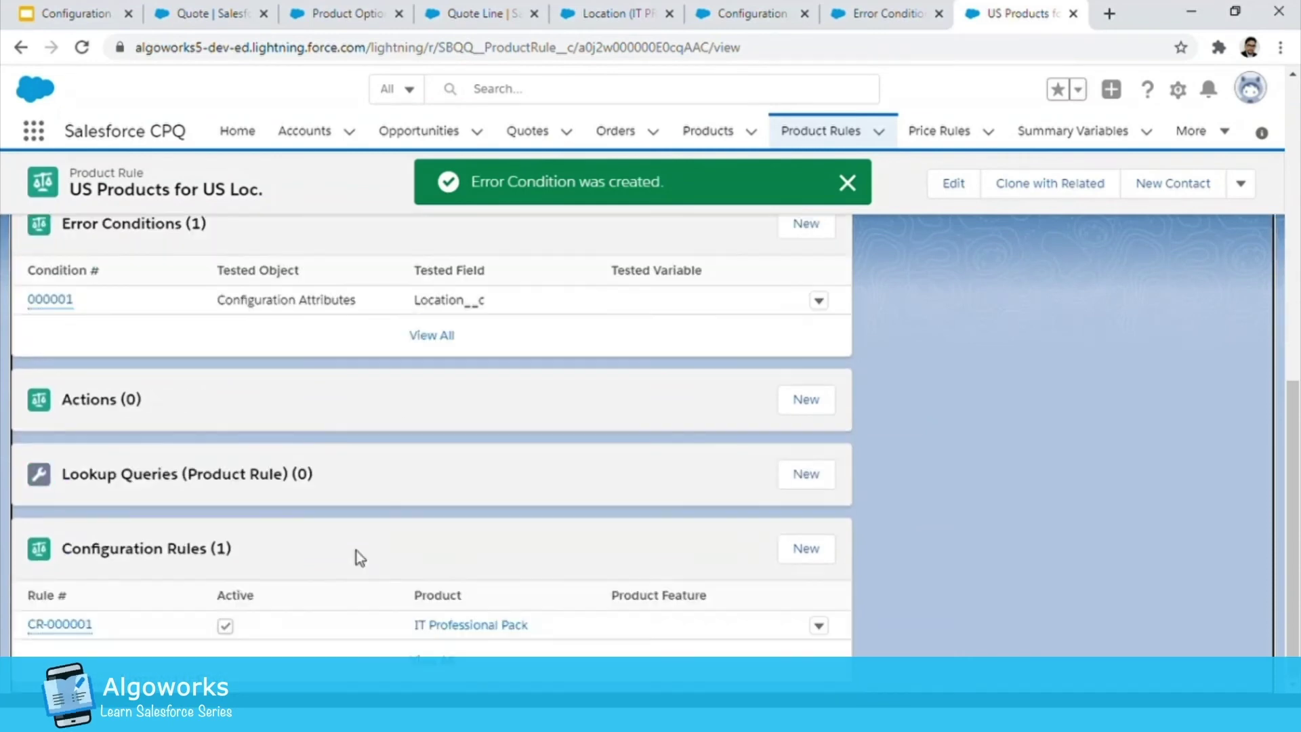
scroll(153, 413, "up", 1)
scroll(153, 413, "up", 1)
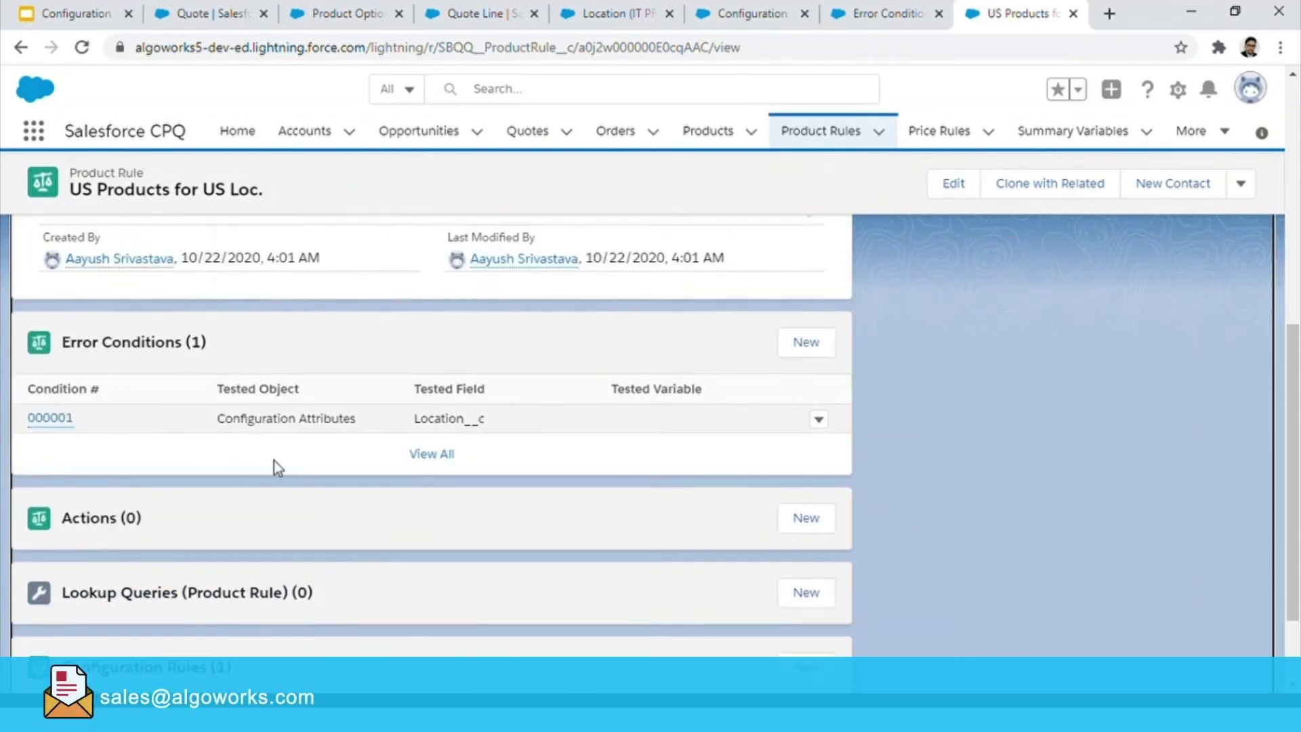
left_click(812, 519)
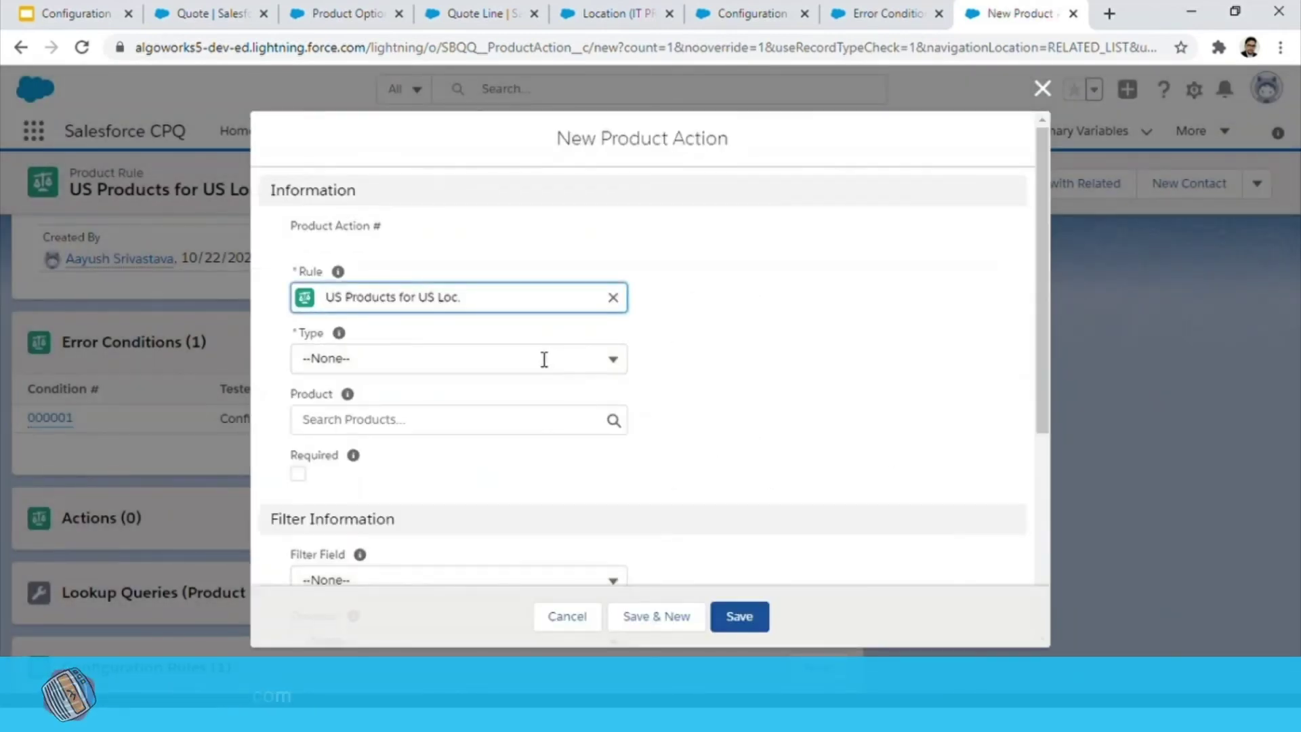
left_click(401, 366)
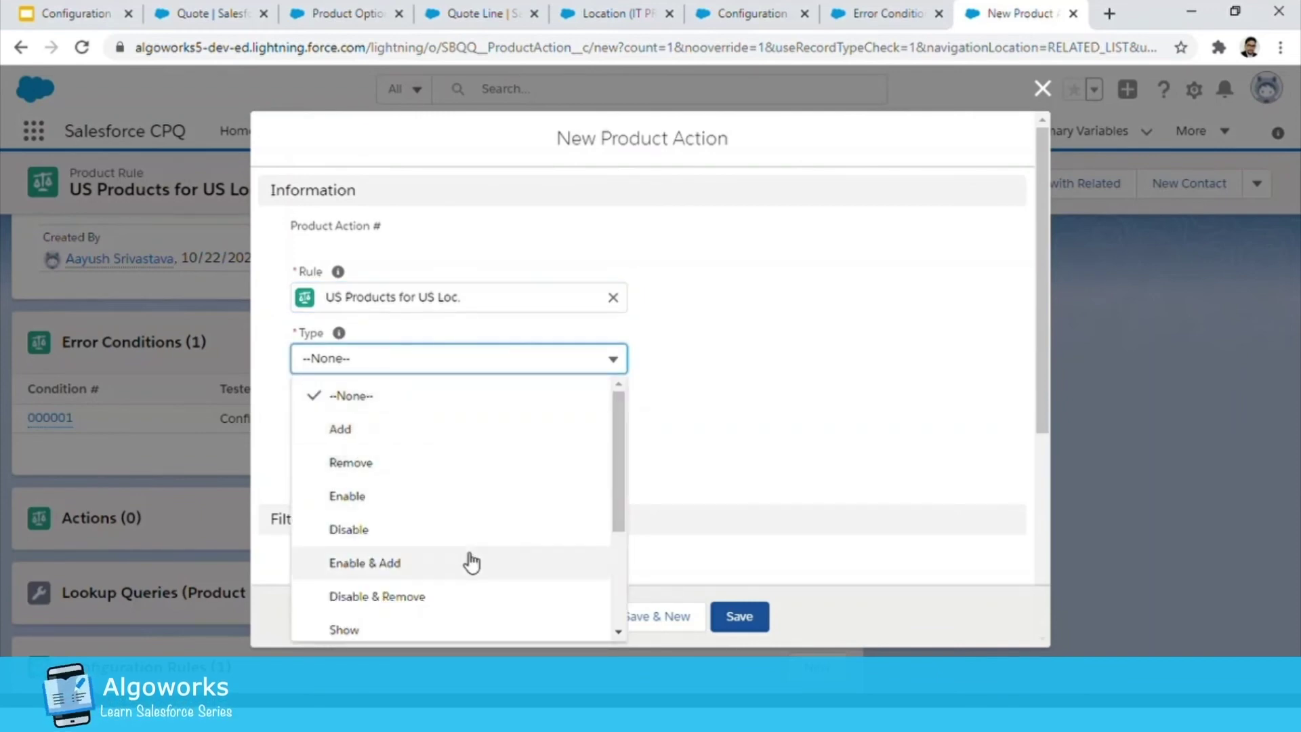
scroll(465, 560, "down", 5)
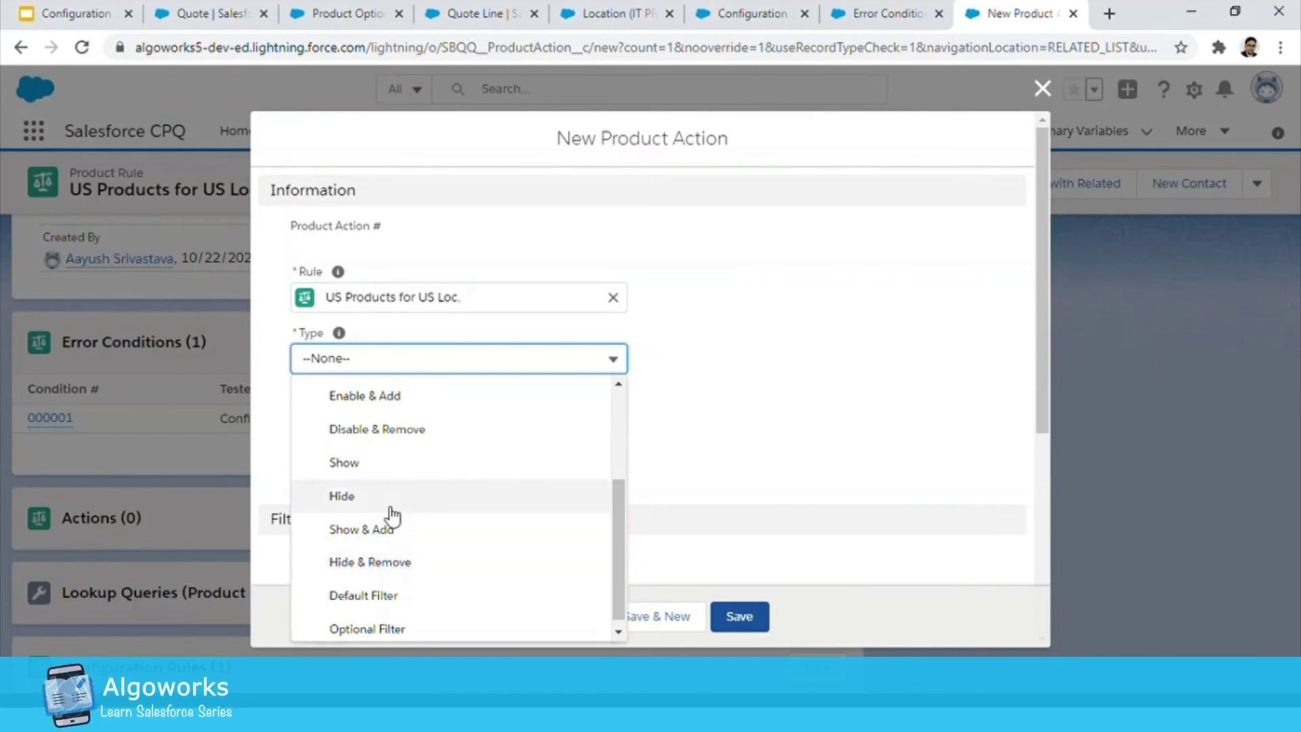
left_click(361, 465)
Set the action's product to Apple US Keyboard, using the name copied from the quote's Peripherals list, and save it with another new action started.
left_click(398, 431)
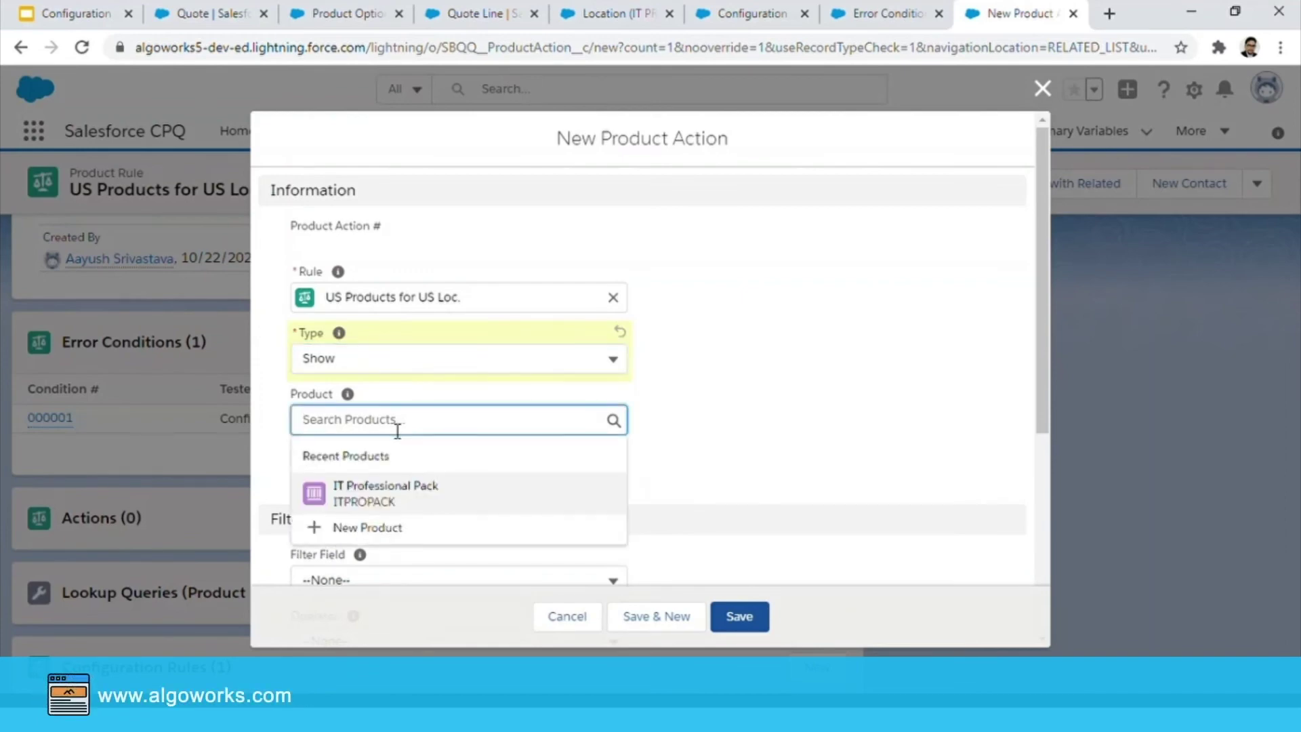
left_click(204, 13)
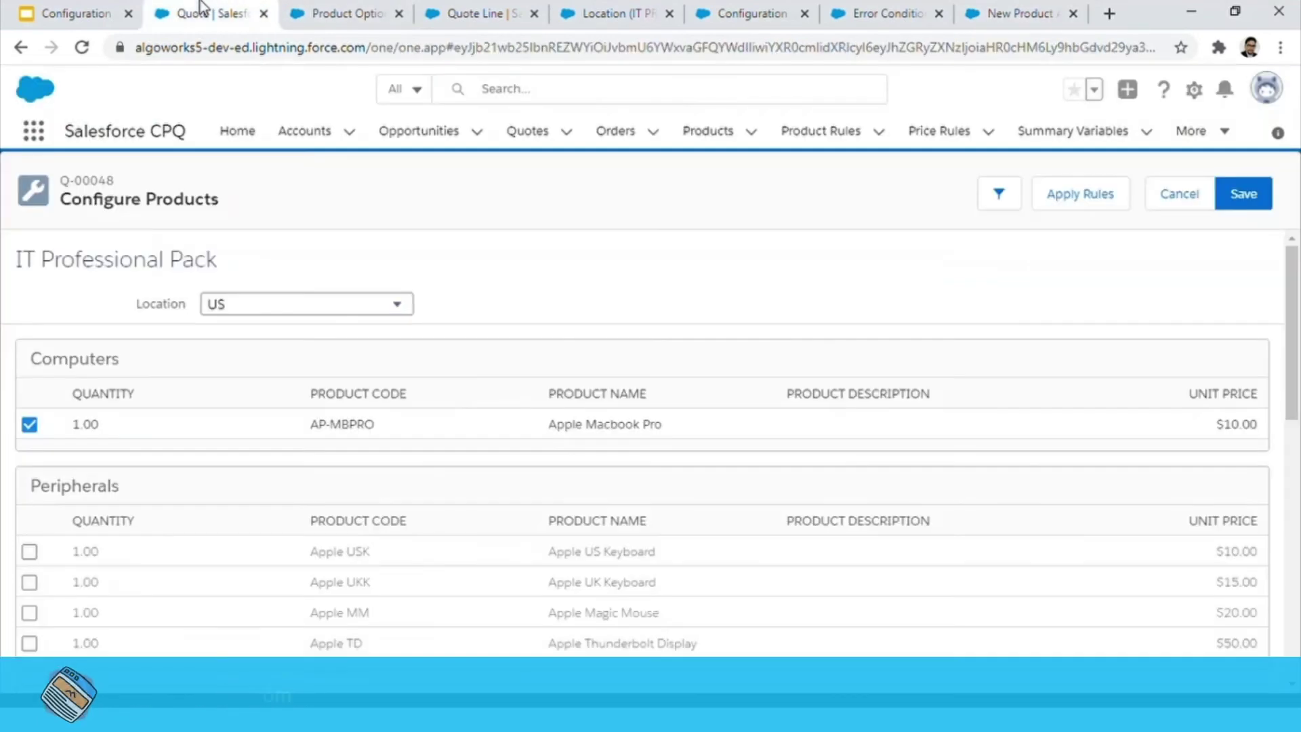
left_click(549, 555)
left_click_drag(659, 553, 559, 555)
key("ctrl+c")
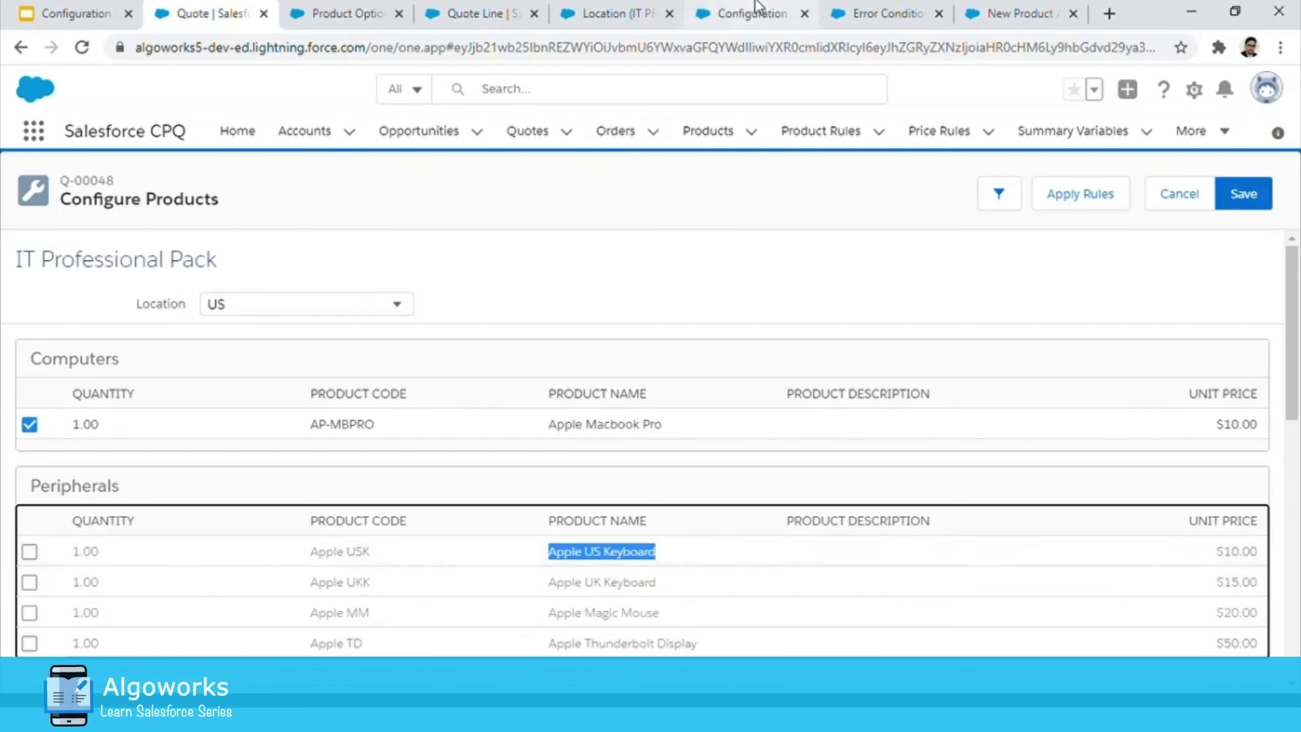
left_click(989, 13)
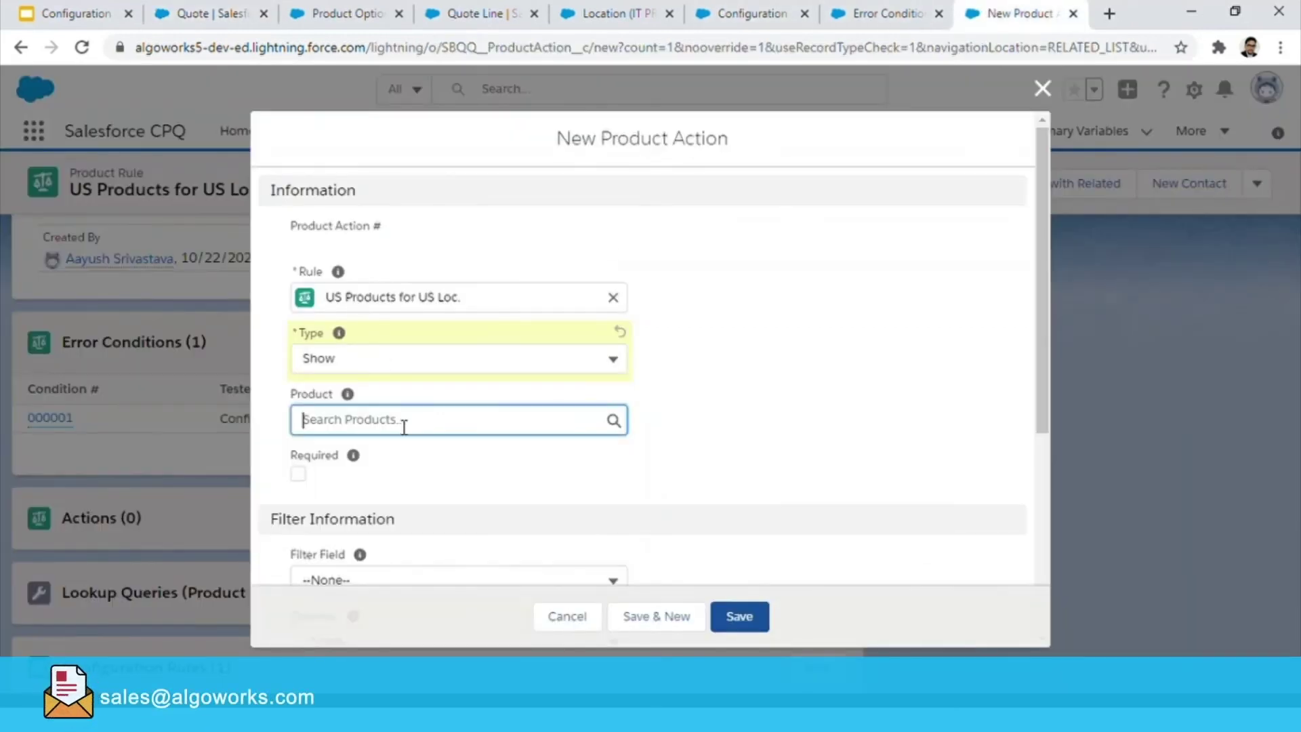
key("ctrl+v")
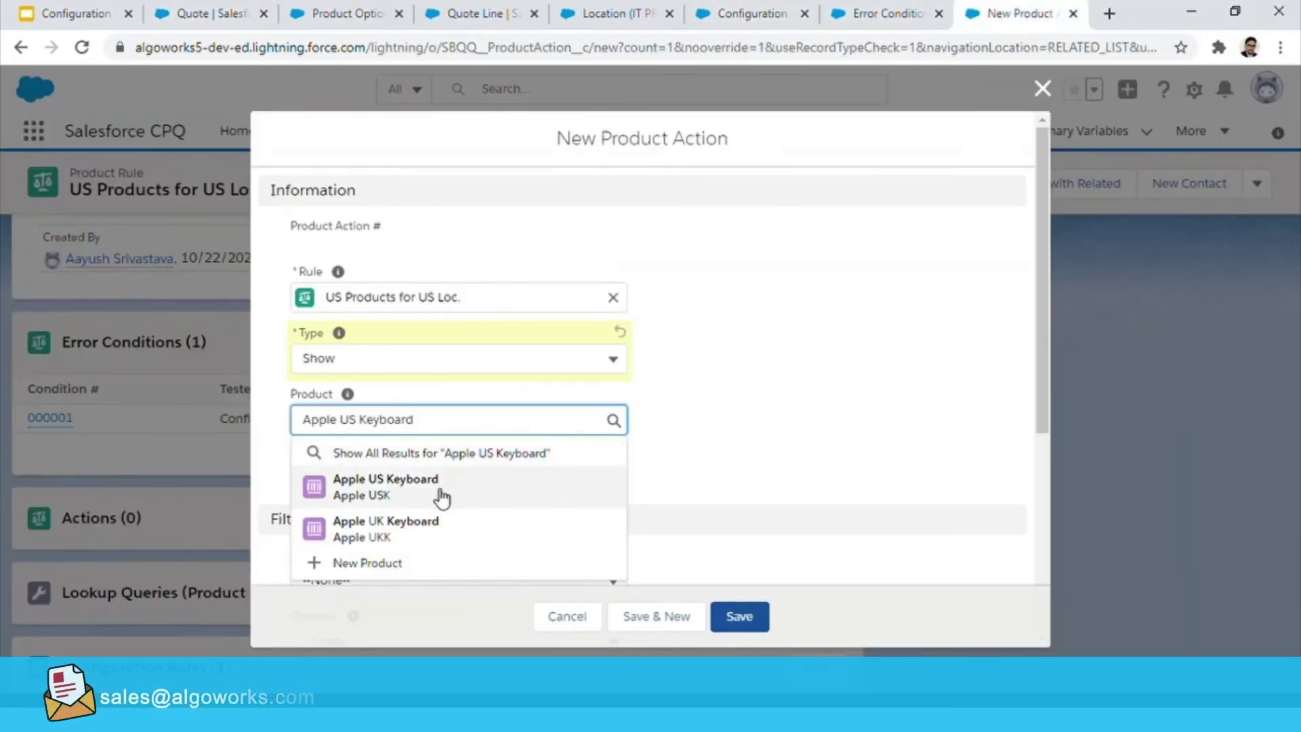
left_click(439, 497)
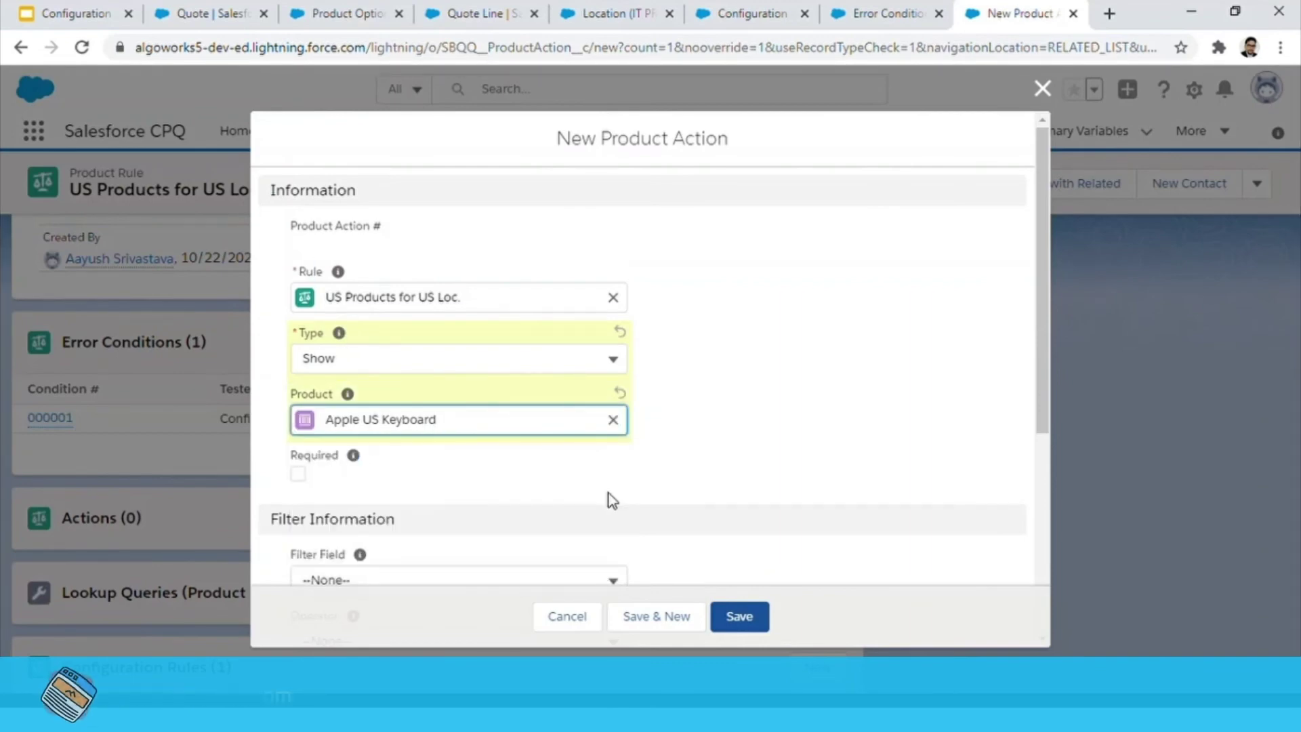
scroll(609, 498, "down", 5)
left_click(683, 626)
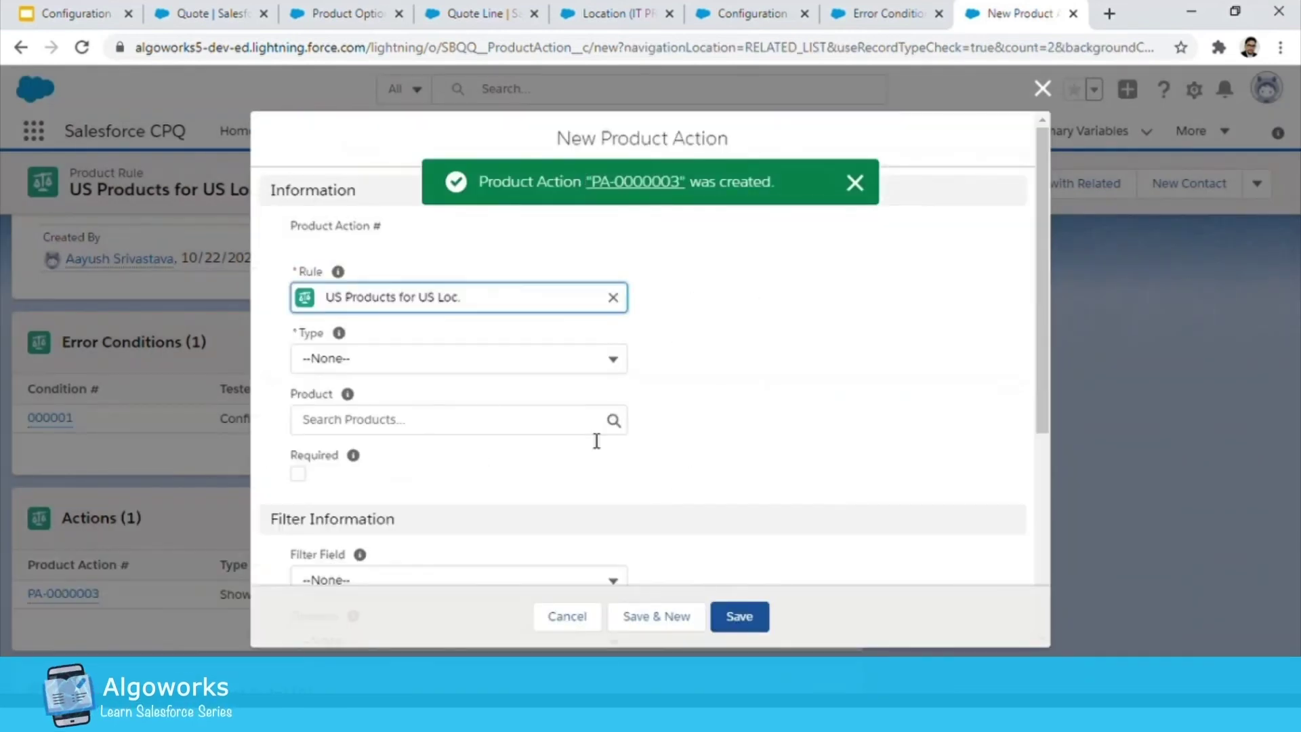
Set the second product action's type to Hide & Remove and its product to Apple UK Keyboard.
left_click(404, 360)
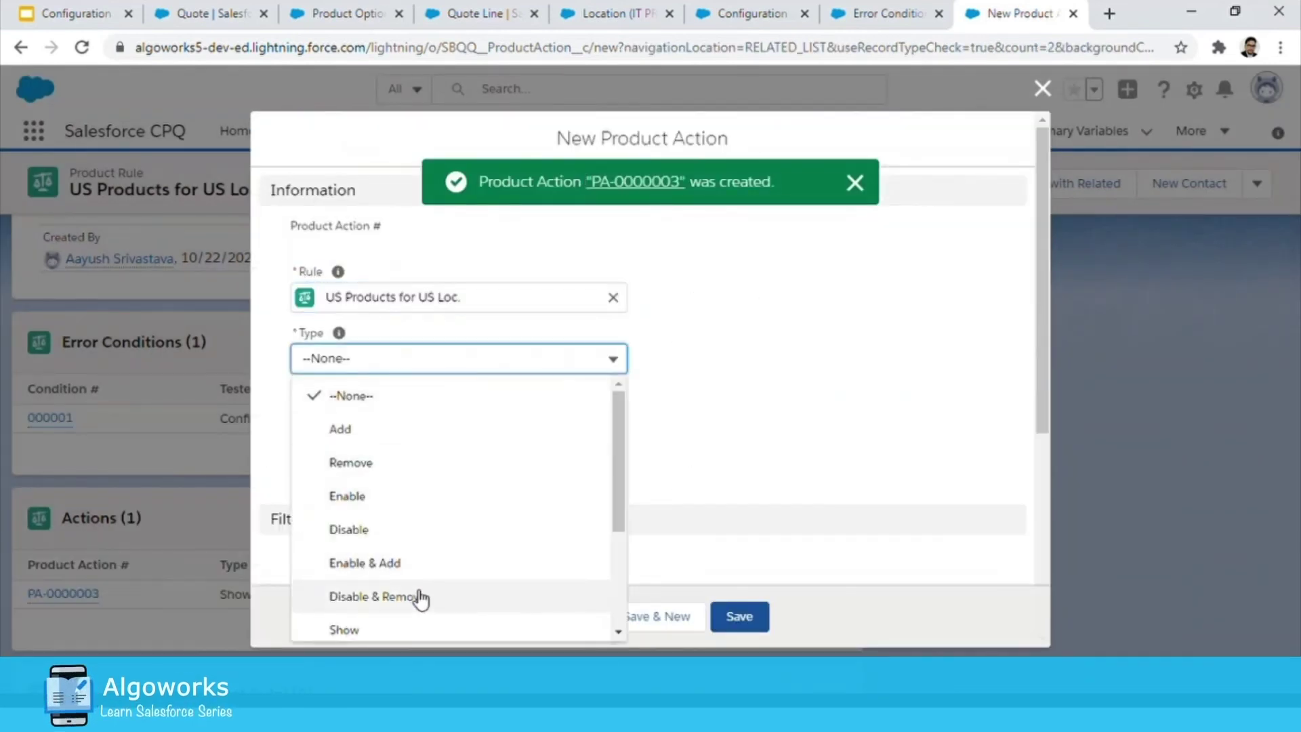
scroll(419, 598, "down", 3)
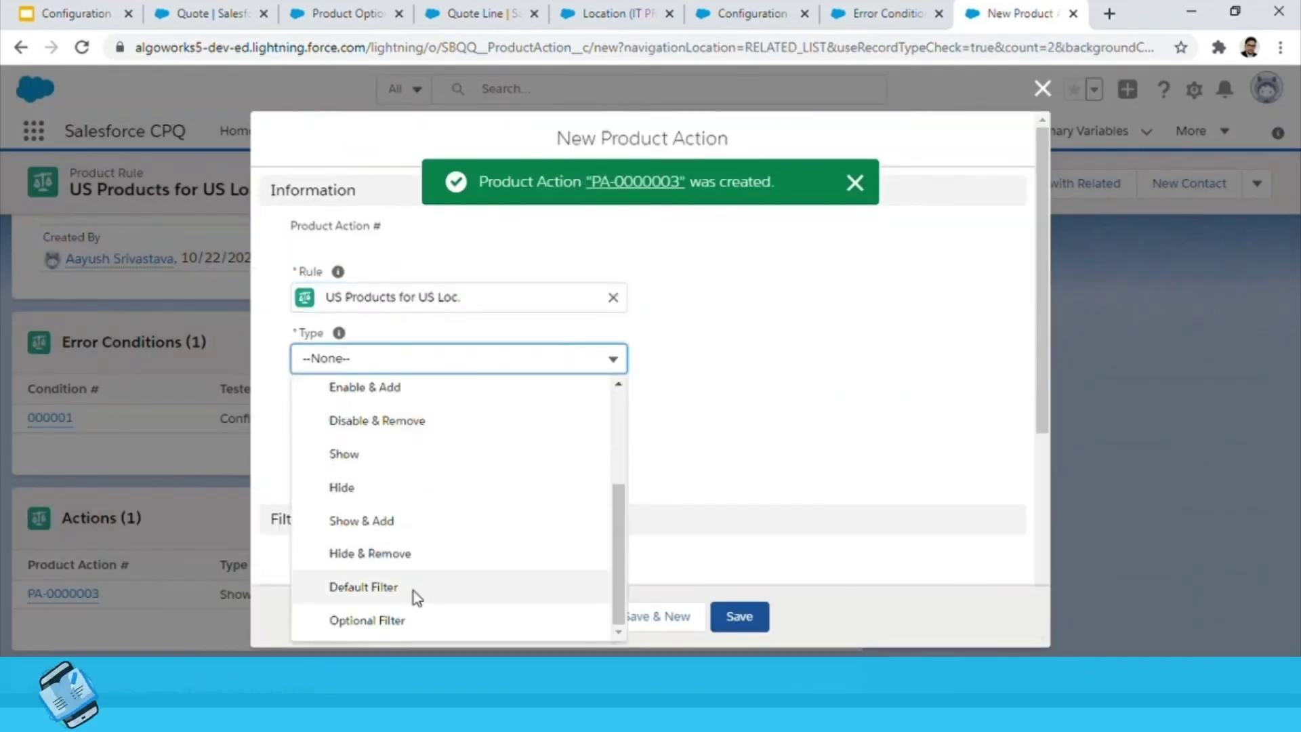
left_click(398, 556)
left_click(409, 427)
key("ctrl+v")
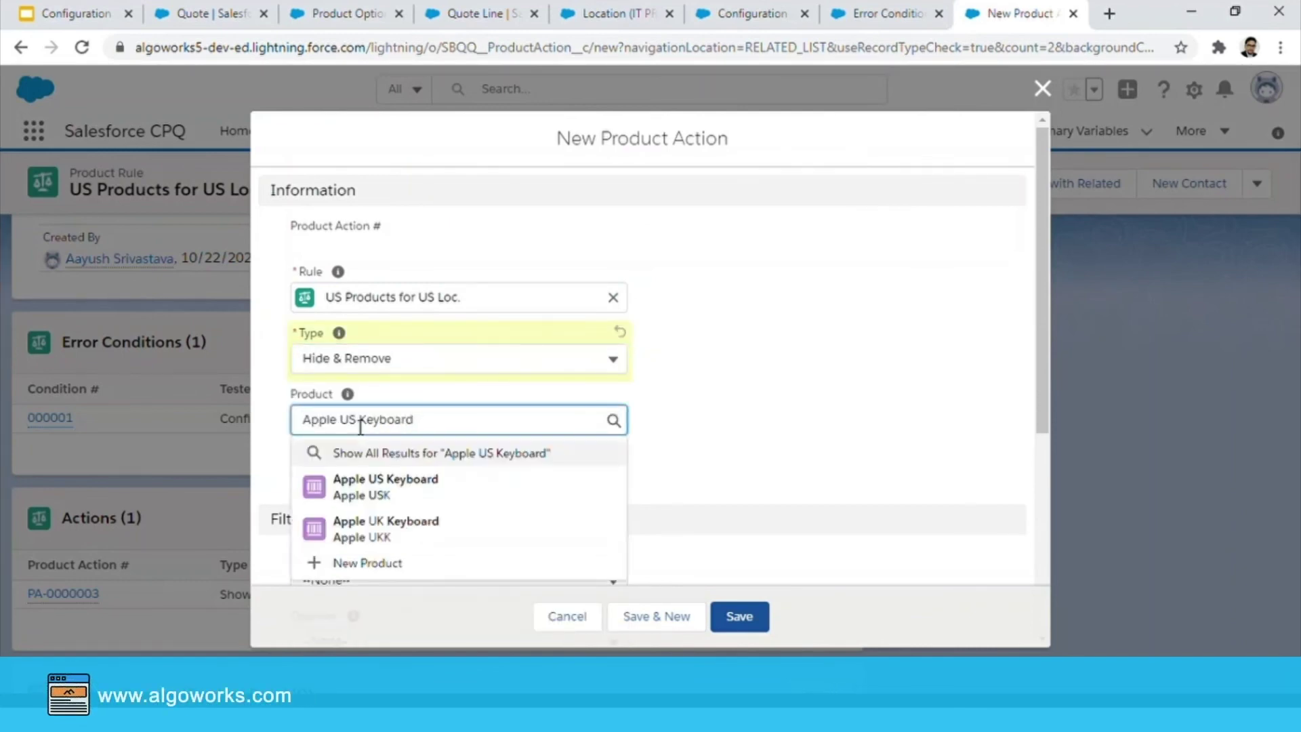
left_click(374, 531)
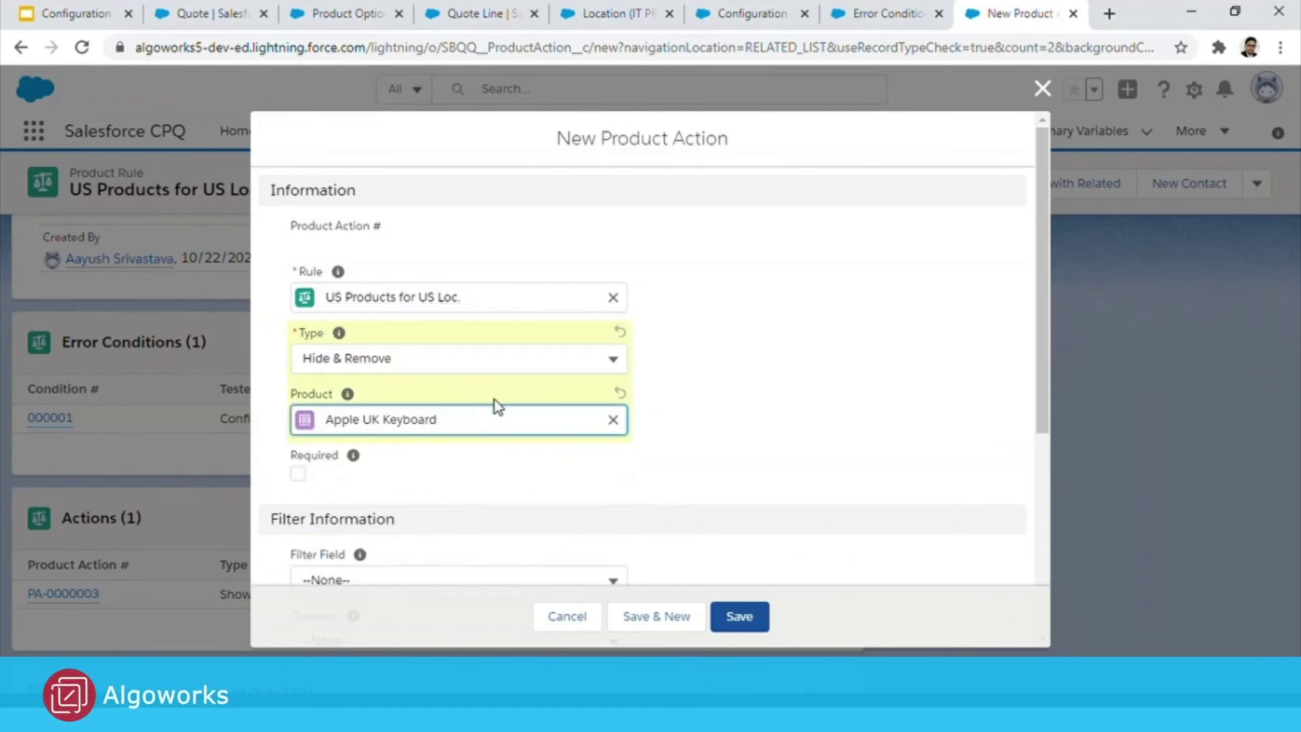
Save the Hide & Remove action and review the rule's error conditions, actions and configuration rules.
left_click(511, 482)
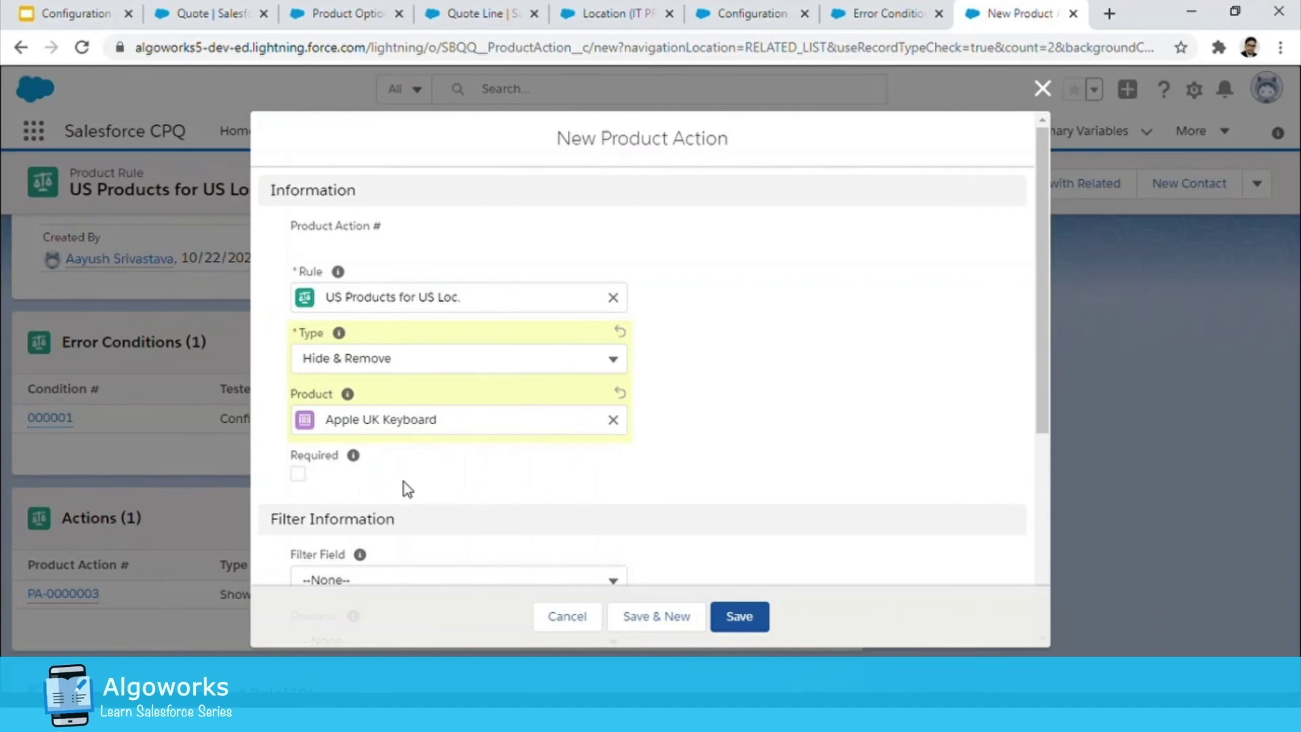
scroll(560, 481, "down", 5)
left_click(738, 616)
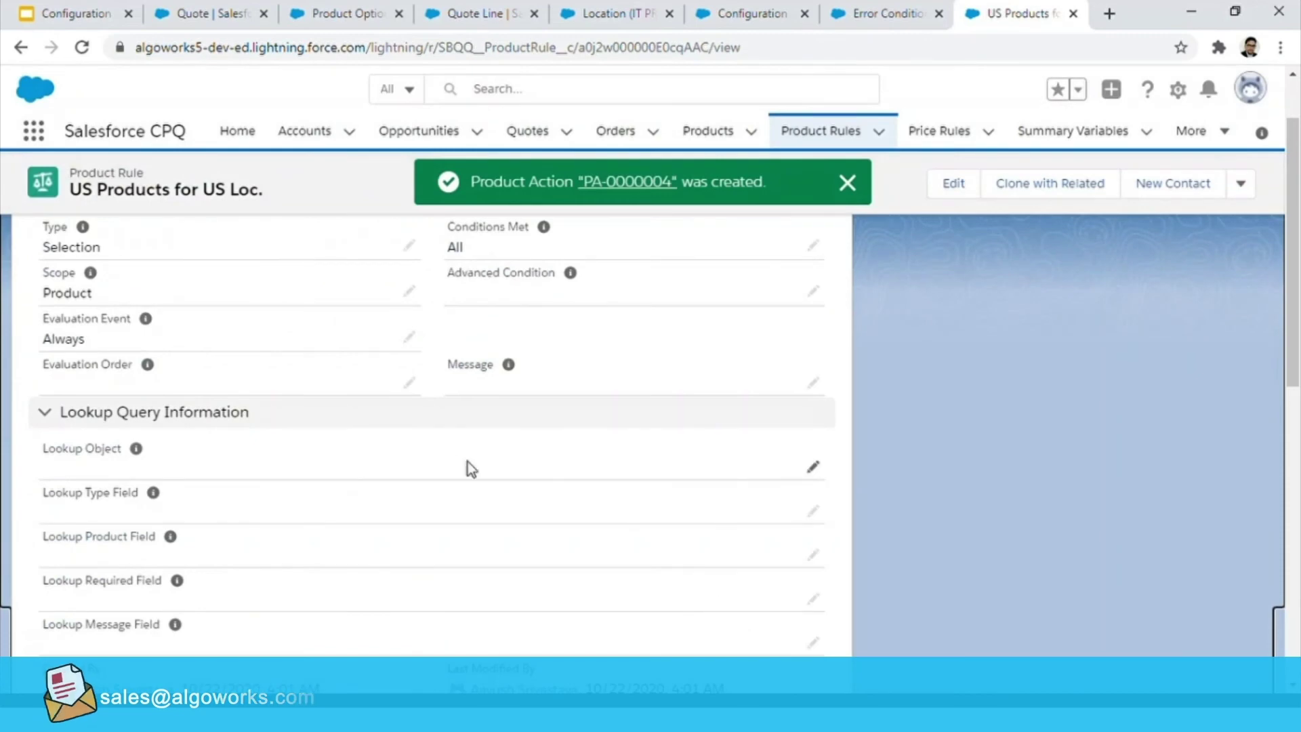
scroll(440, 468, "down", 10)
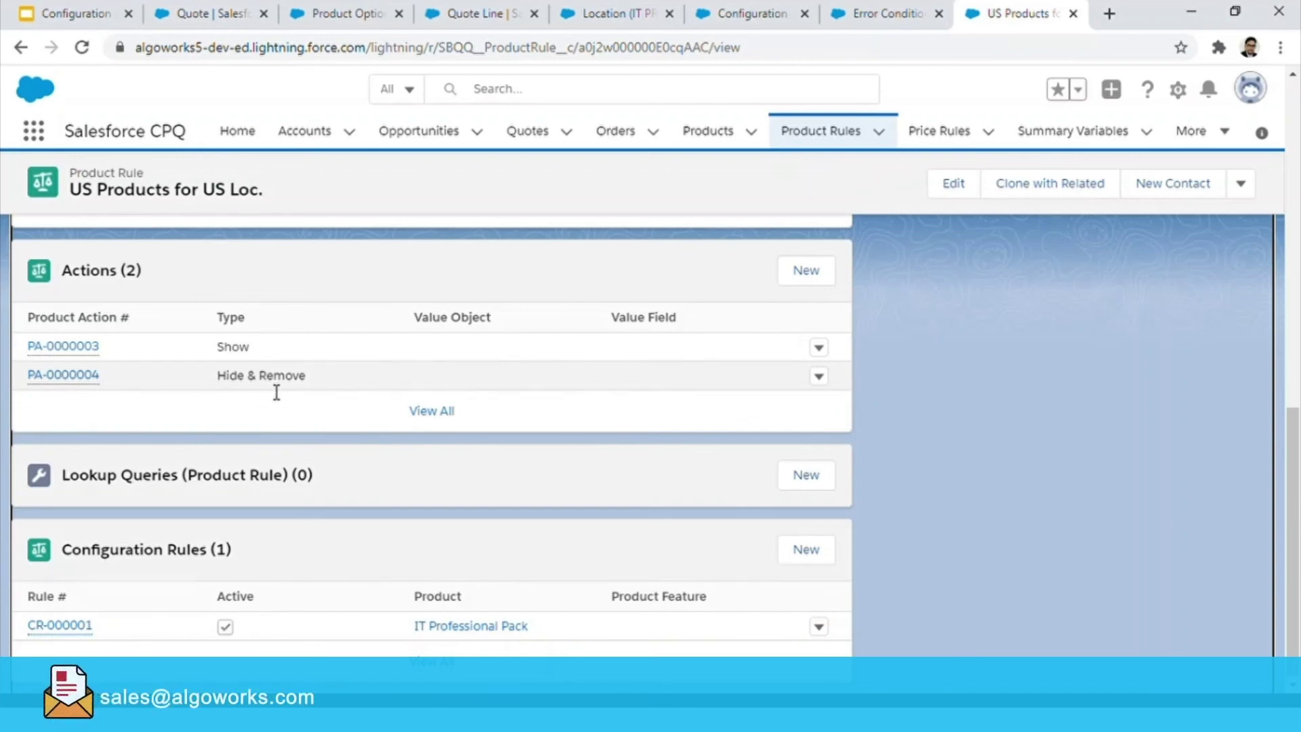
scroll(229, 377, "up", 10)
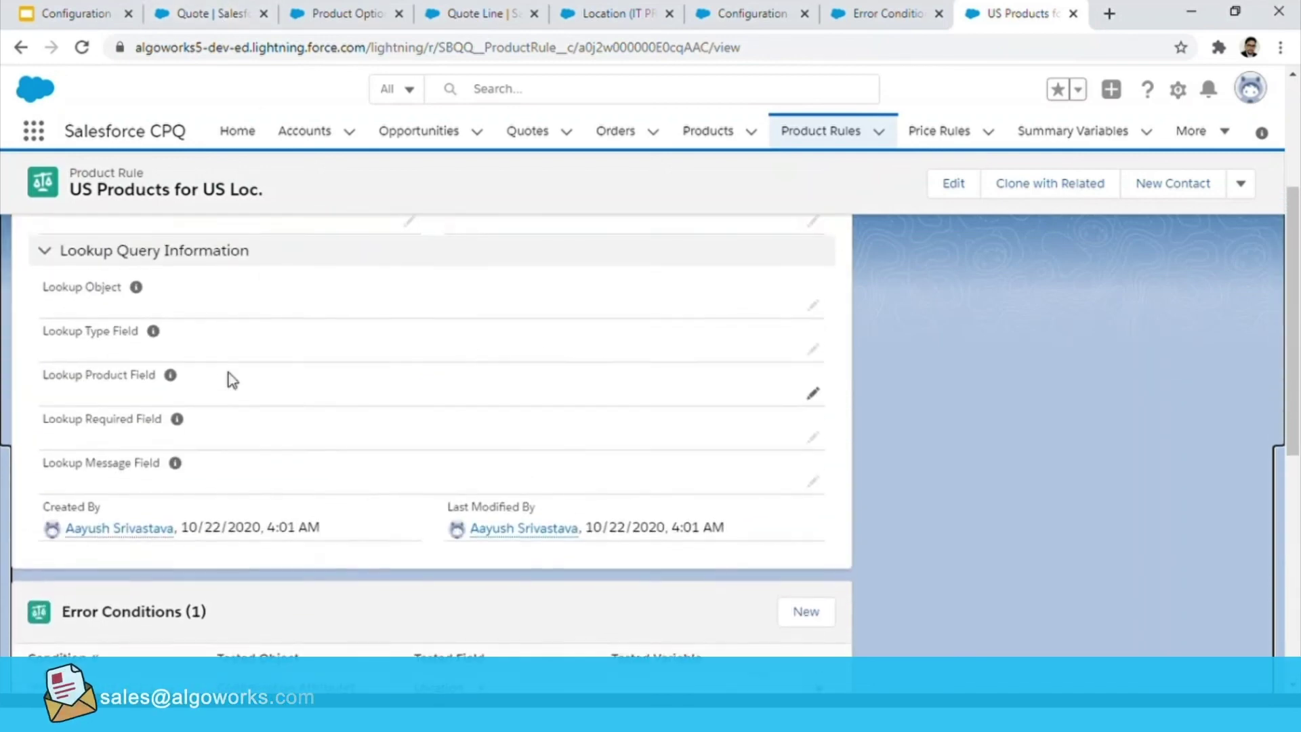
scroll(229, 377, "down", 9)
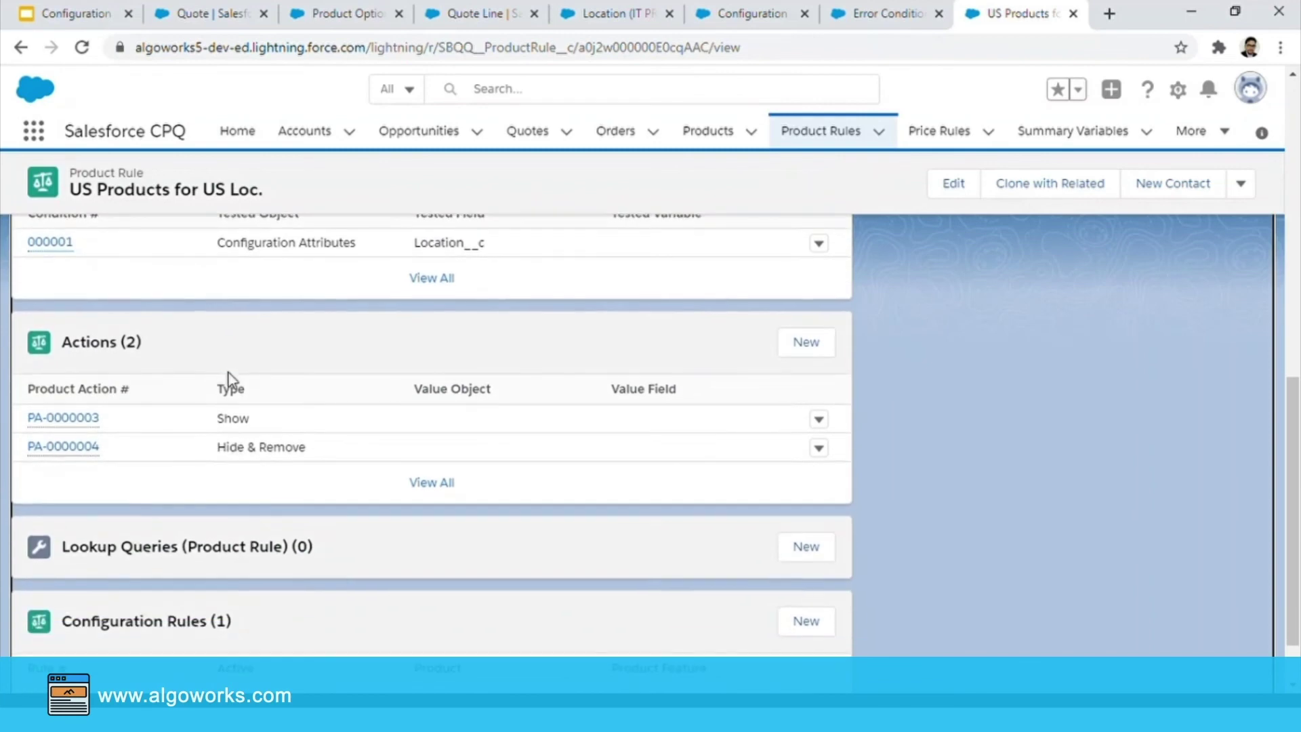
Switch to the quote, cancel the open configuration, reload the product selection and select IT Professional Pack for configuration again.
left_click(197, 12)
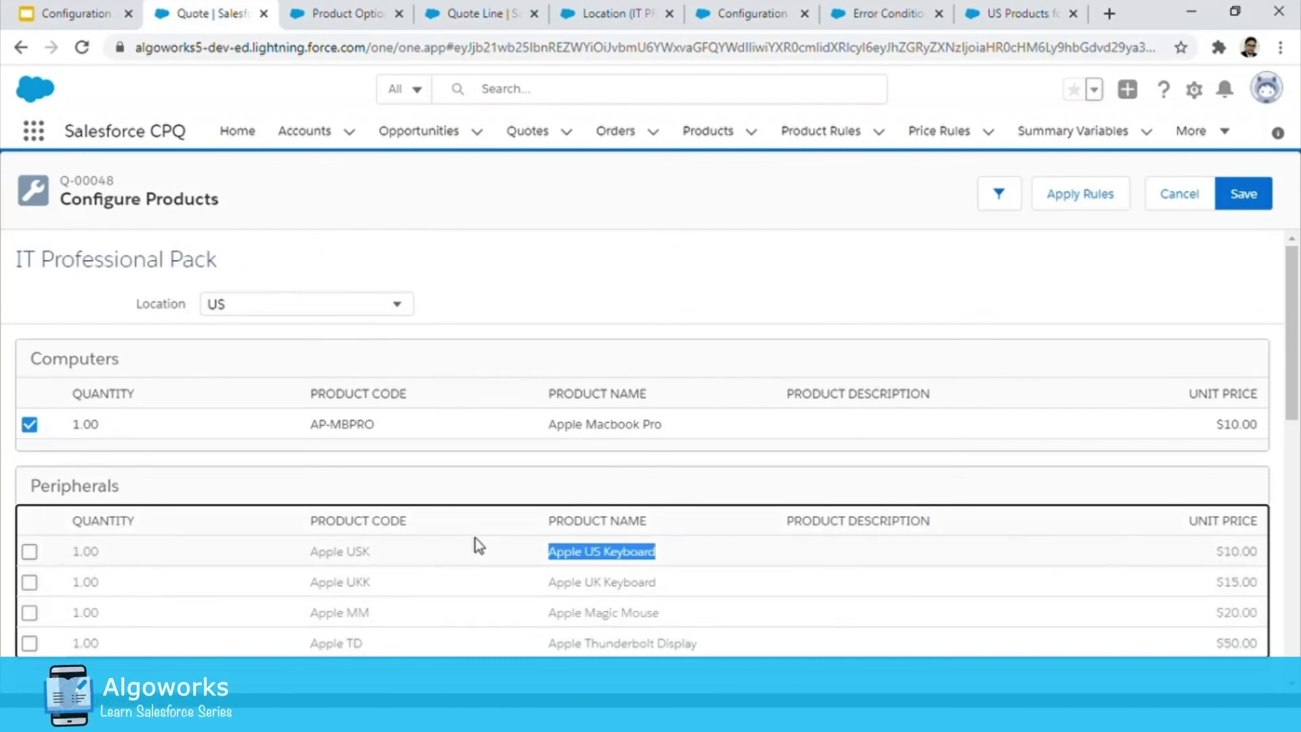
left_click(1191, 197)
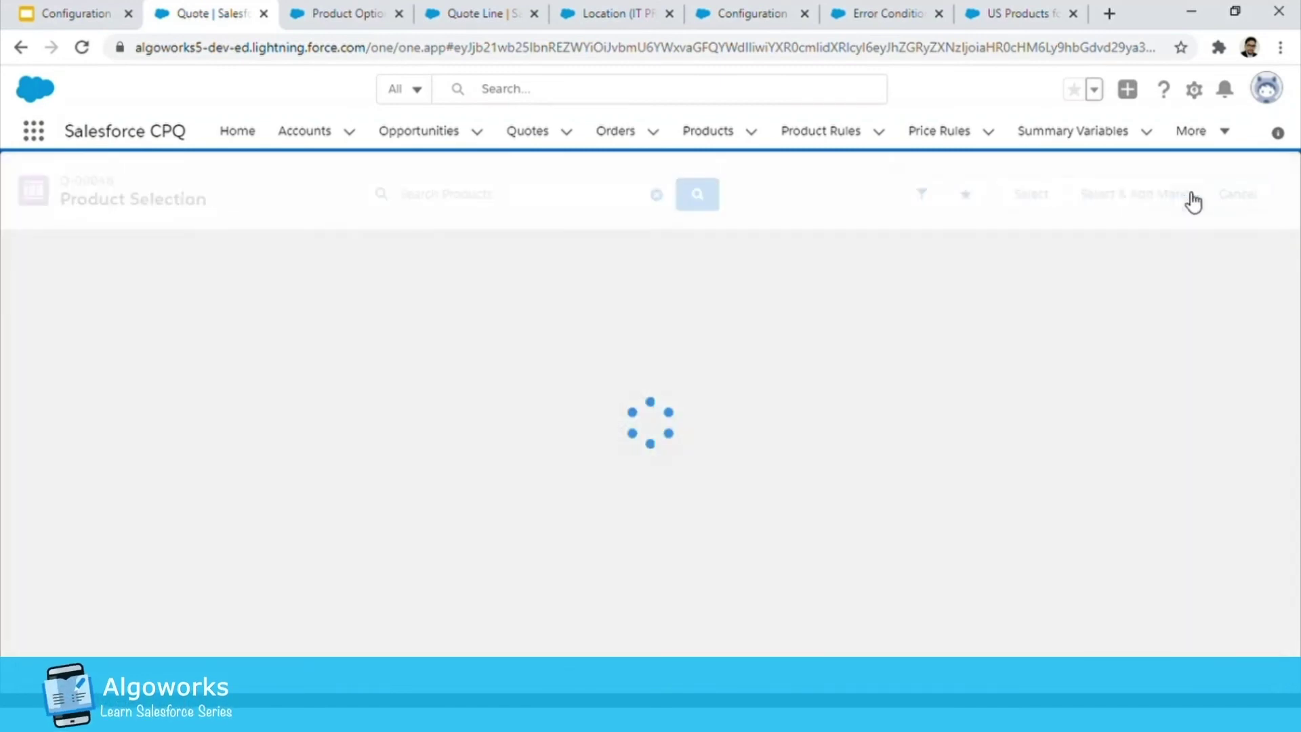
left_click(84, 56)
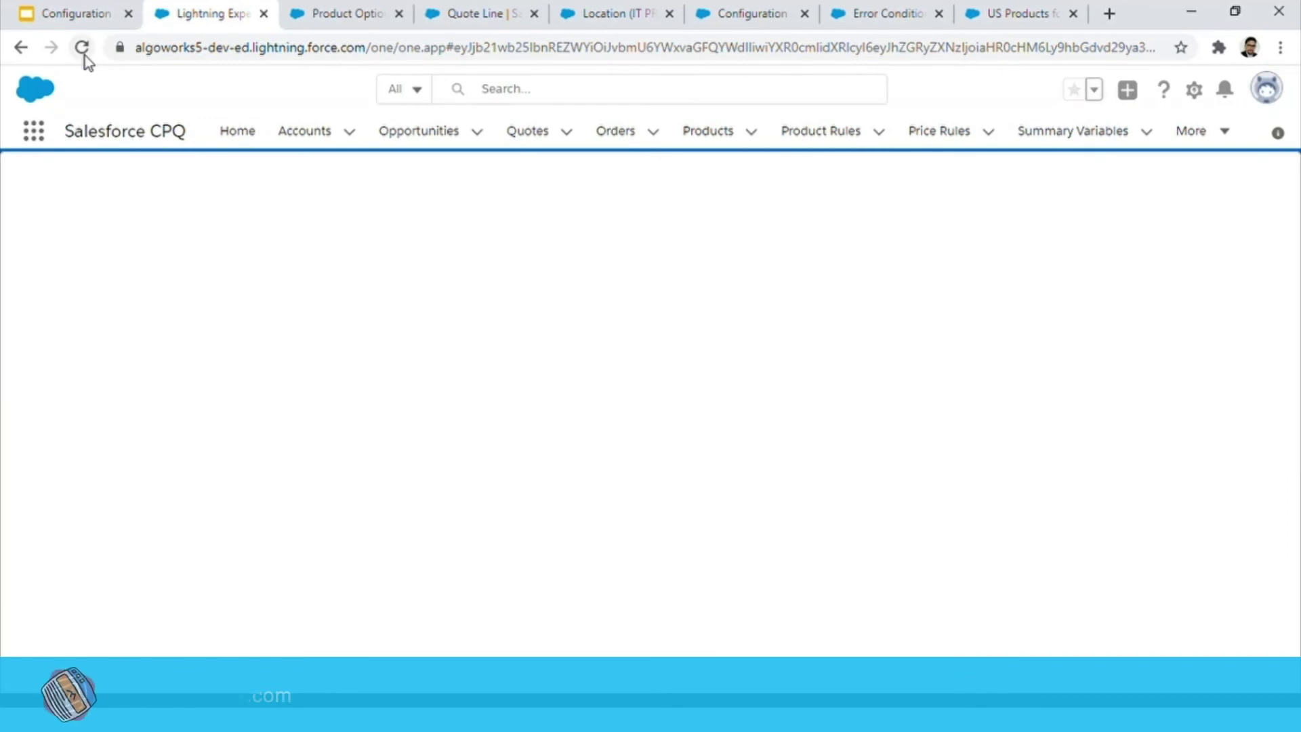
left_click(593, 196)
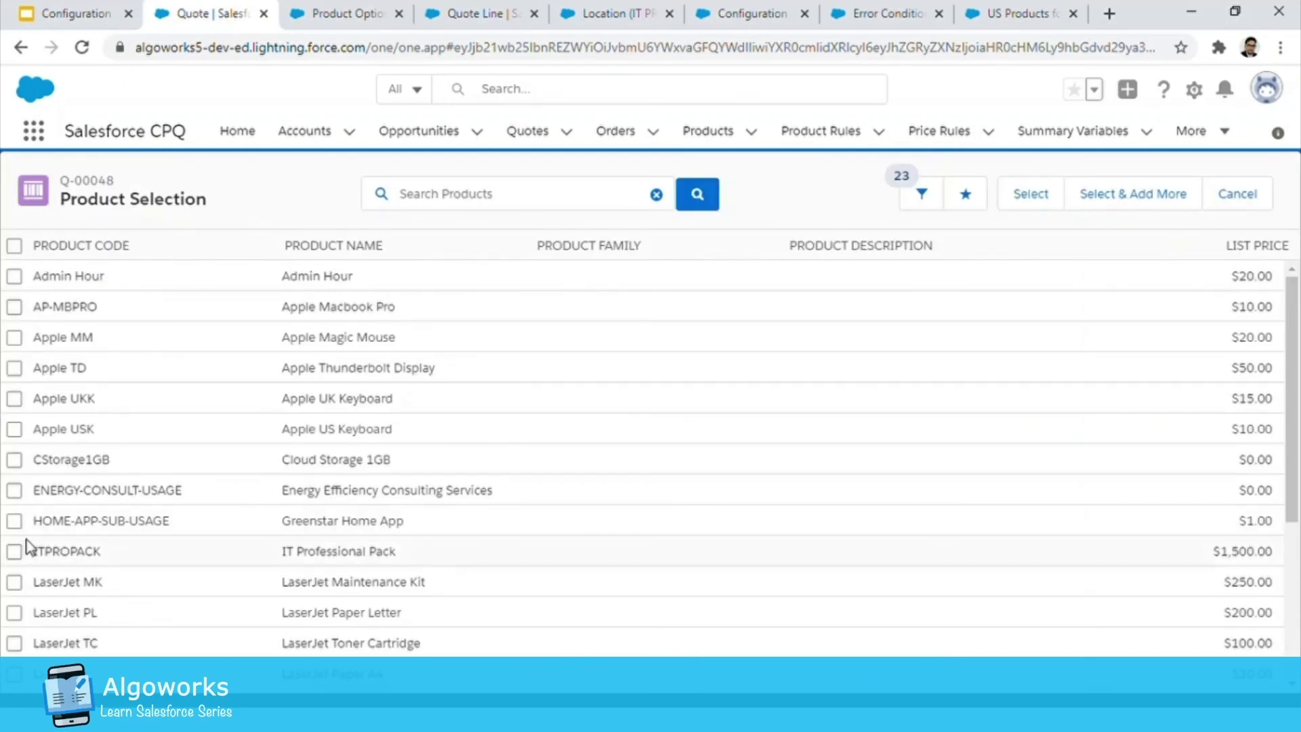
left_click(27, 554)
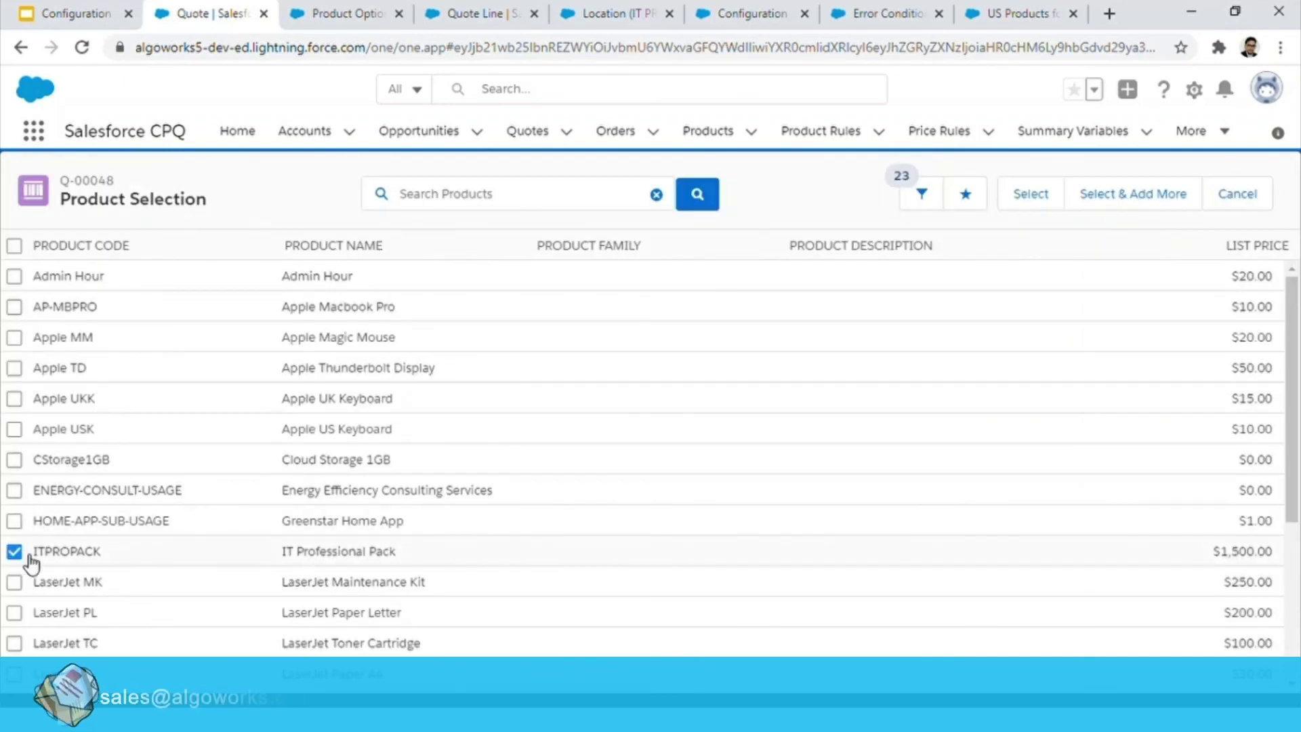
left_click(1017, 202)
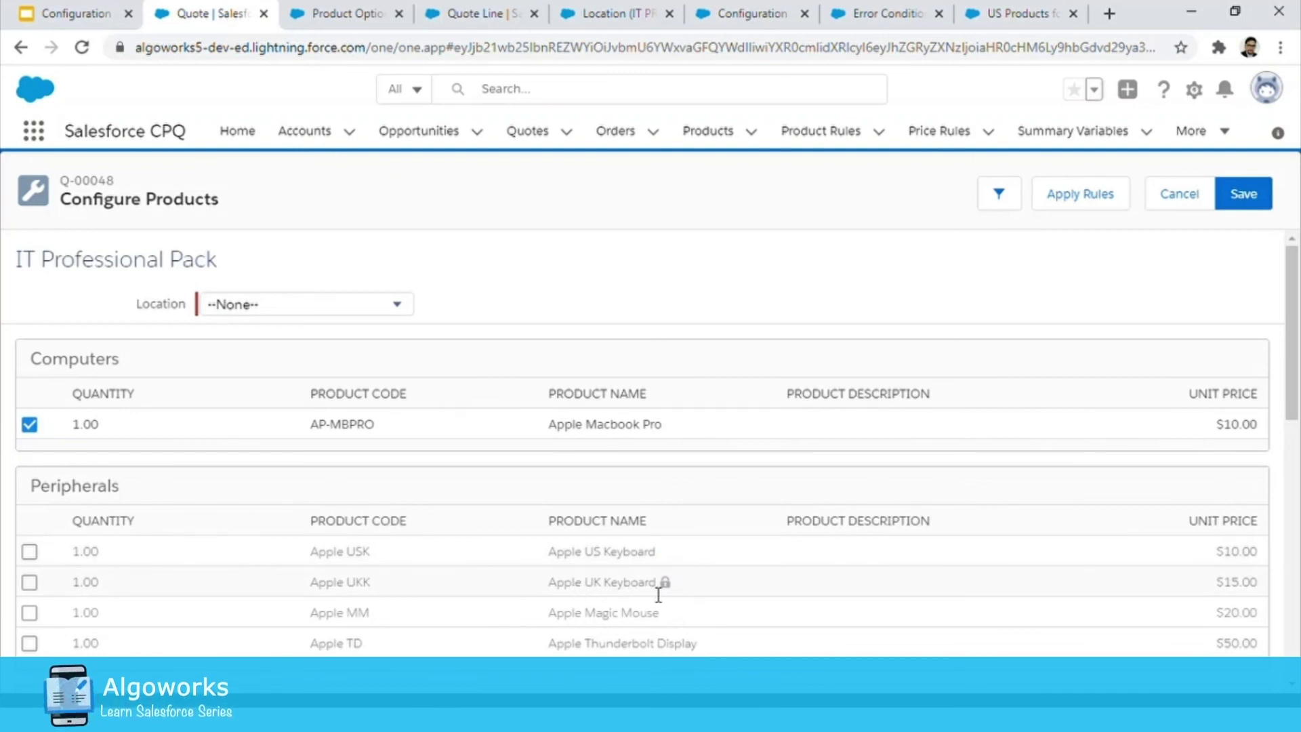
Set the pack's Location to US to test the rule, and return to the Configuration Attribute presentation in Google Slides.
left_click(369, 305)
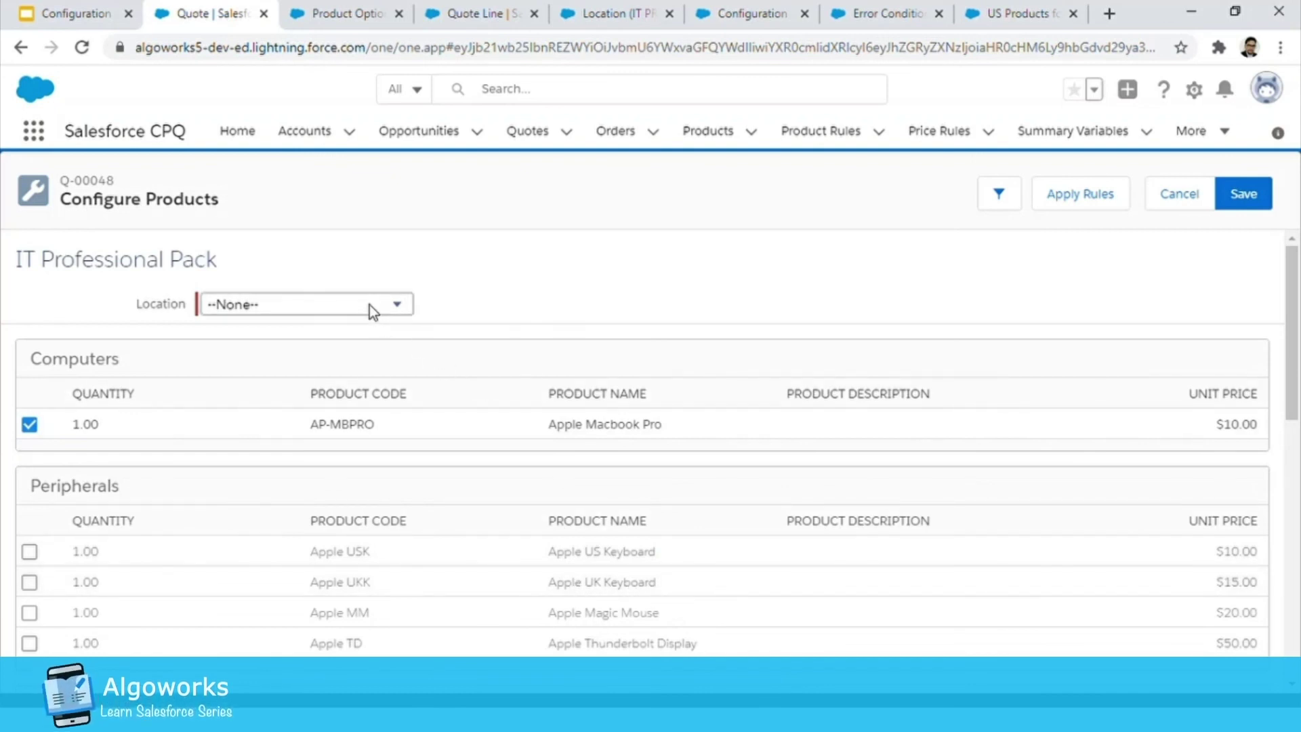
left_click(291, 341)
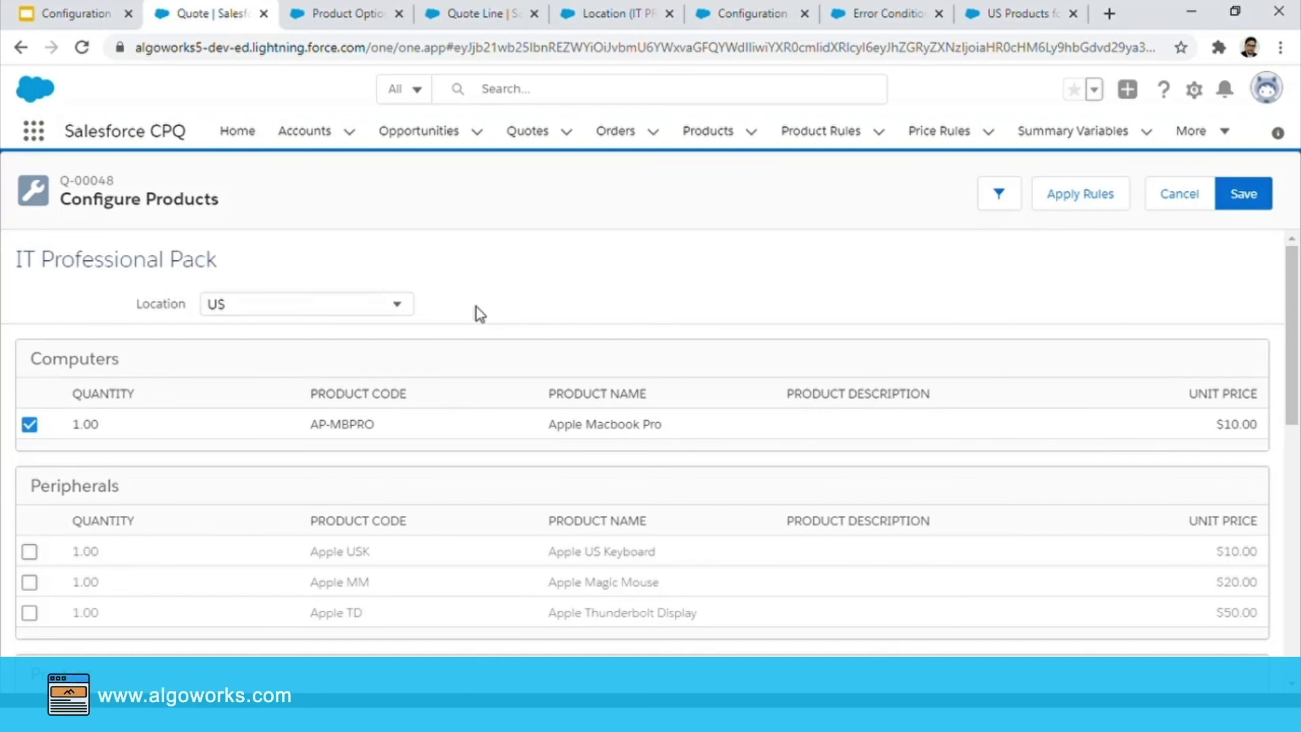
left_click(61, 23)
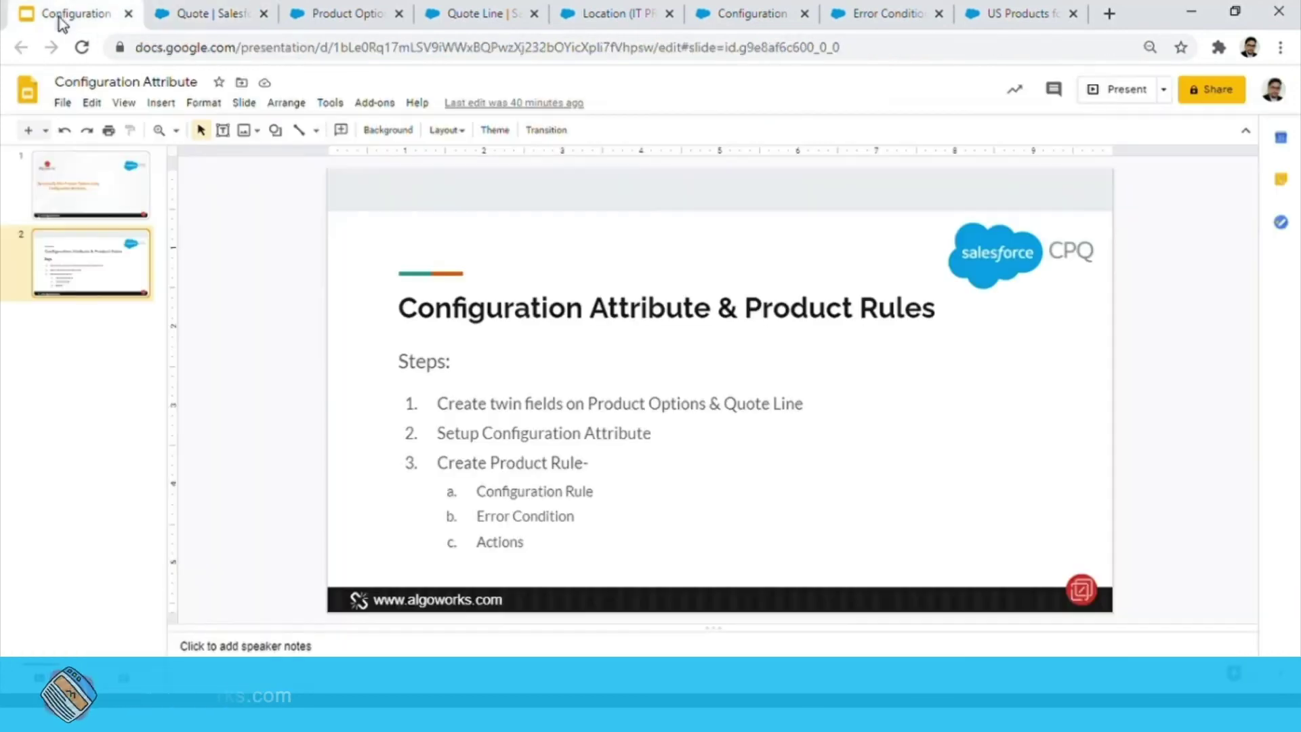